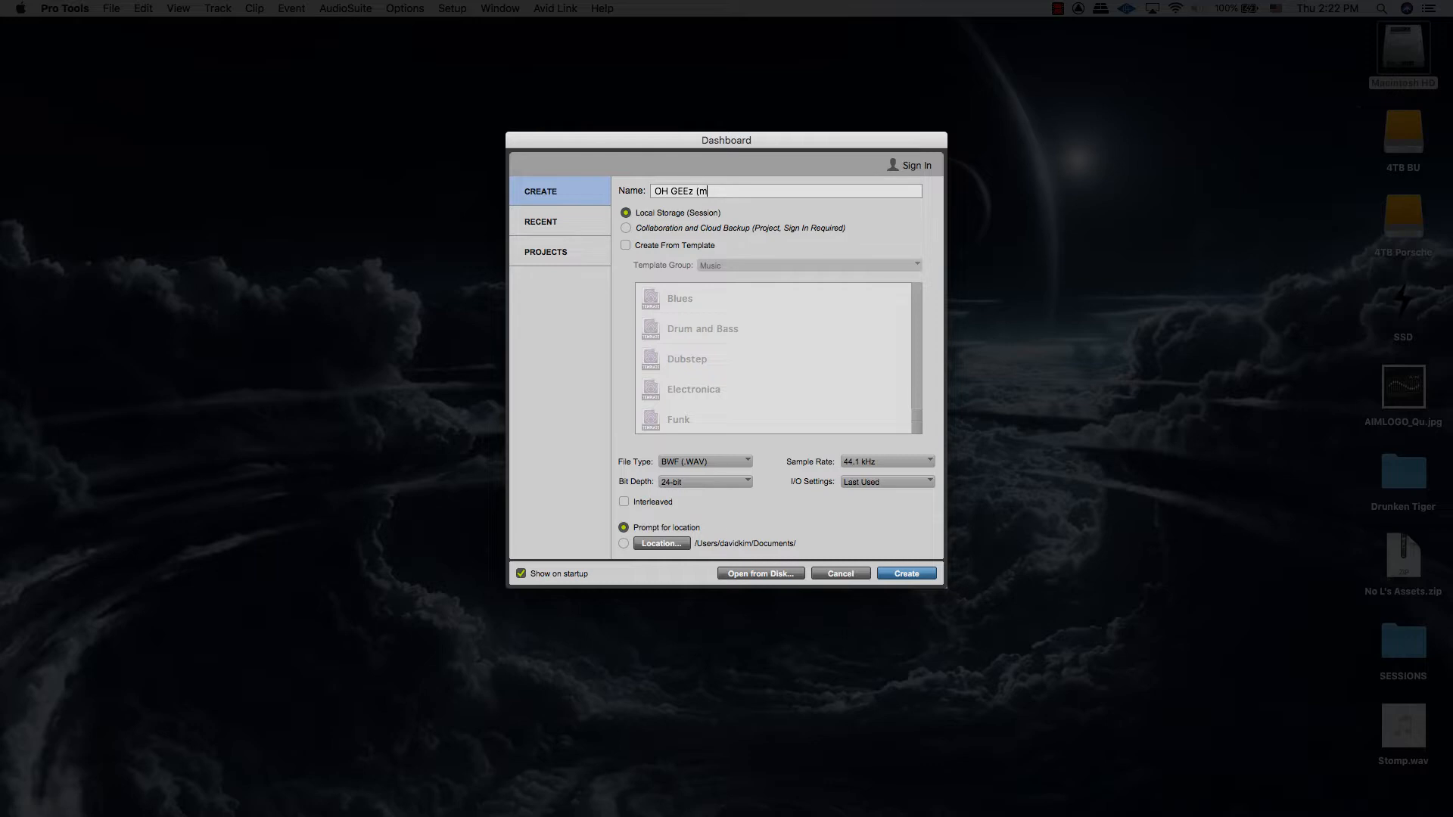
Step: Create a local session named "OH GEEz (mix)" and save it in the SESSIONS folder
key(Return)
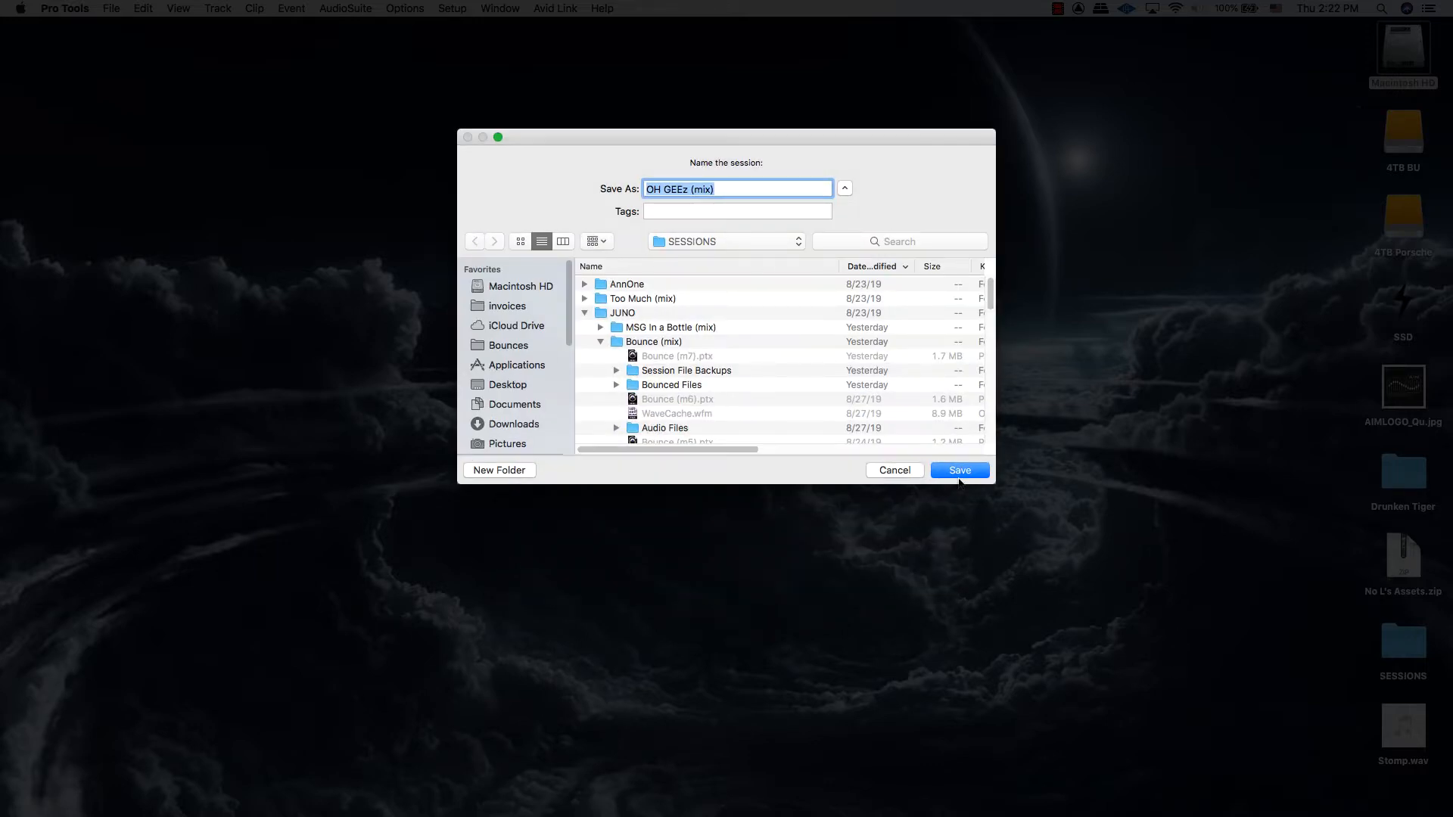
click(959, 474)
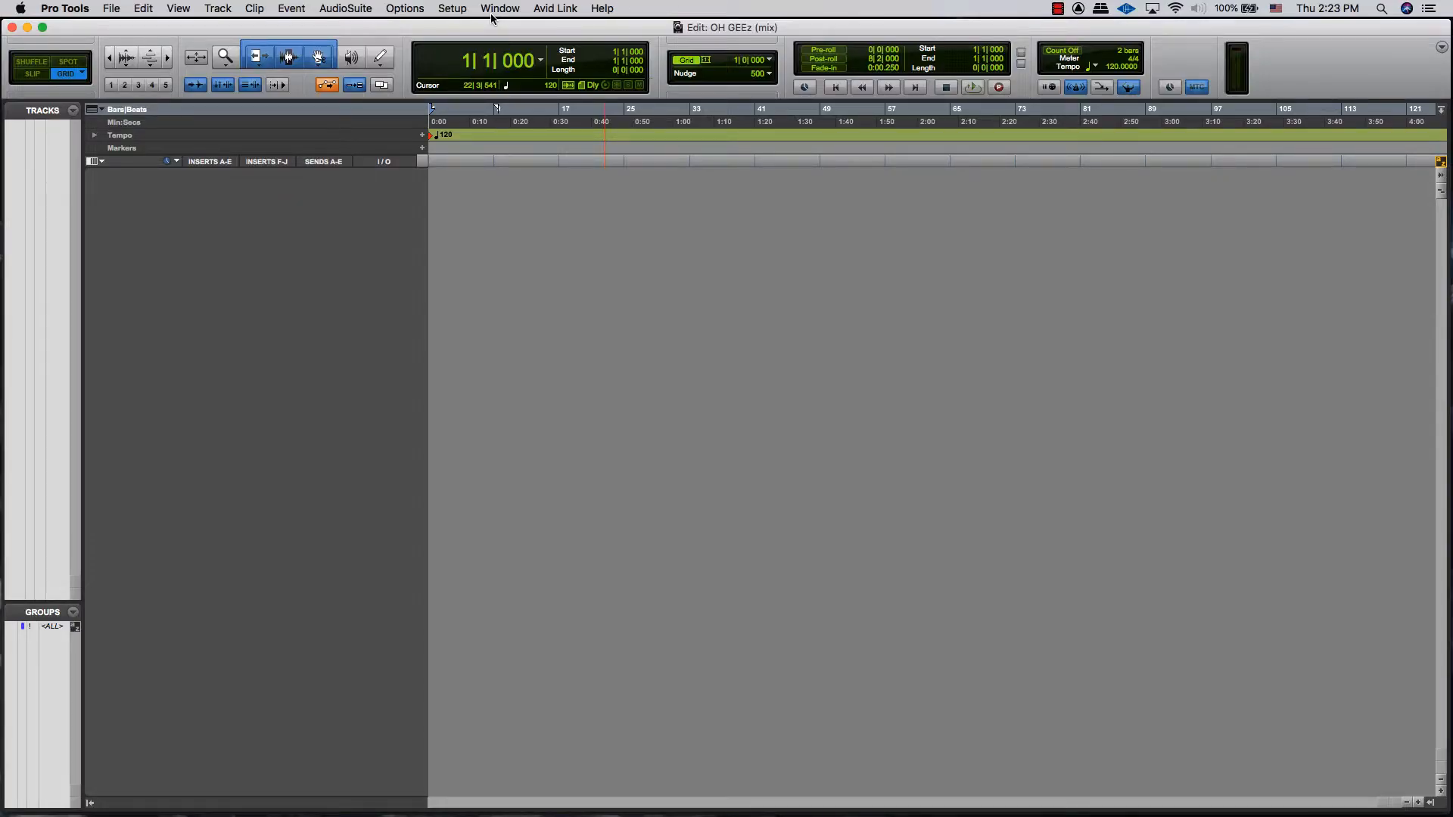
Step: Create five new stereo aux input tracks
key(shift+super+n)
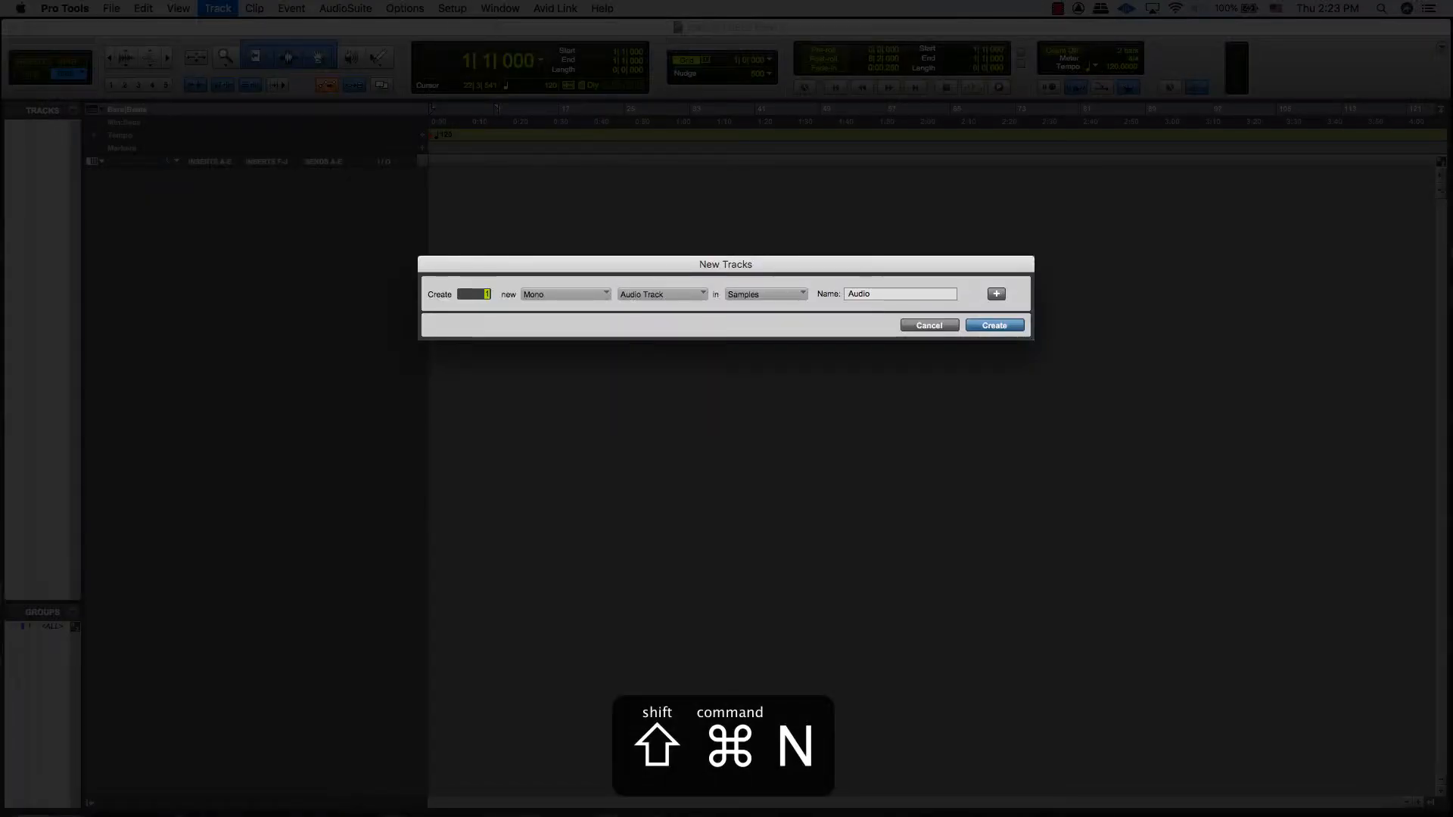
click(583, 292)
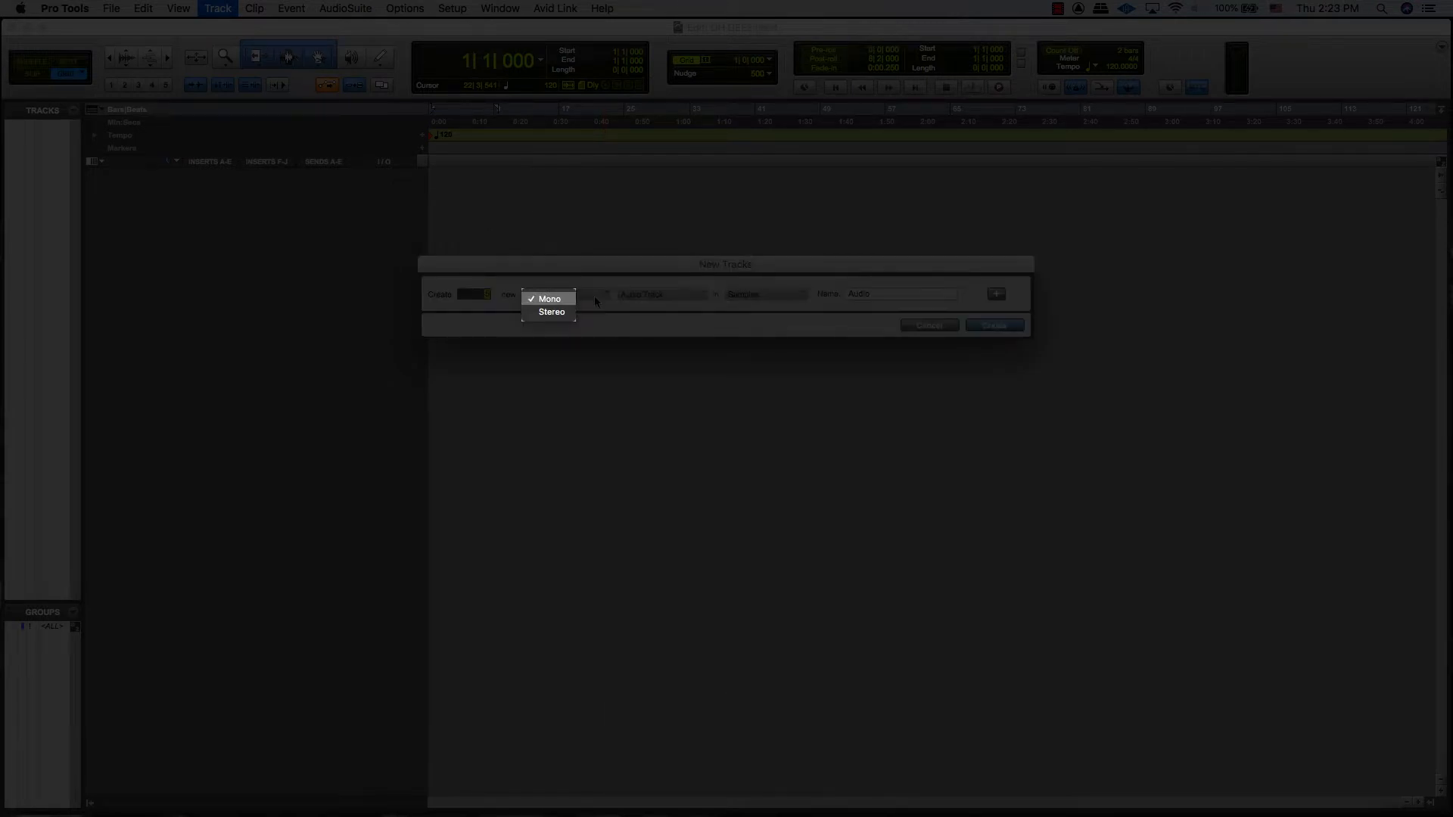
click(568, 310)
click(647, 295)
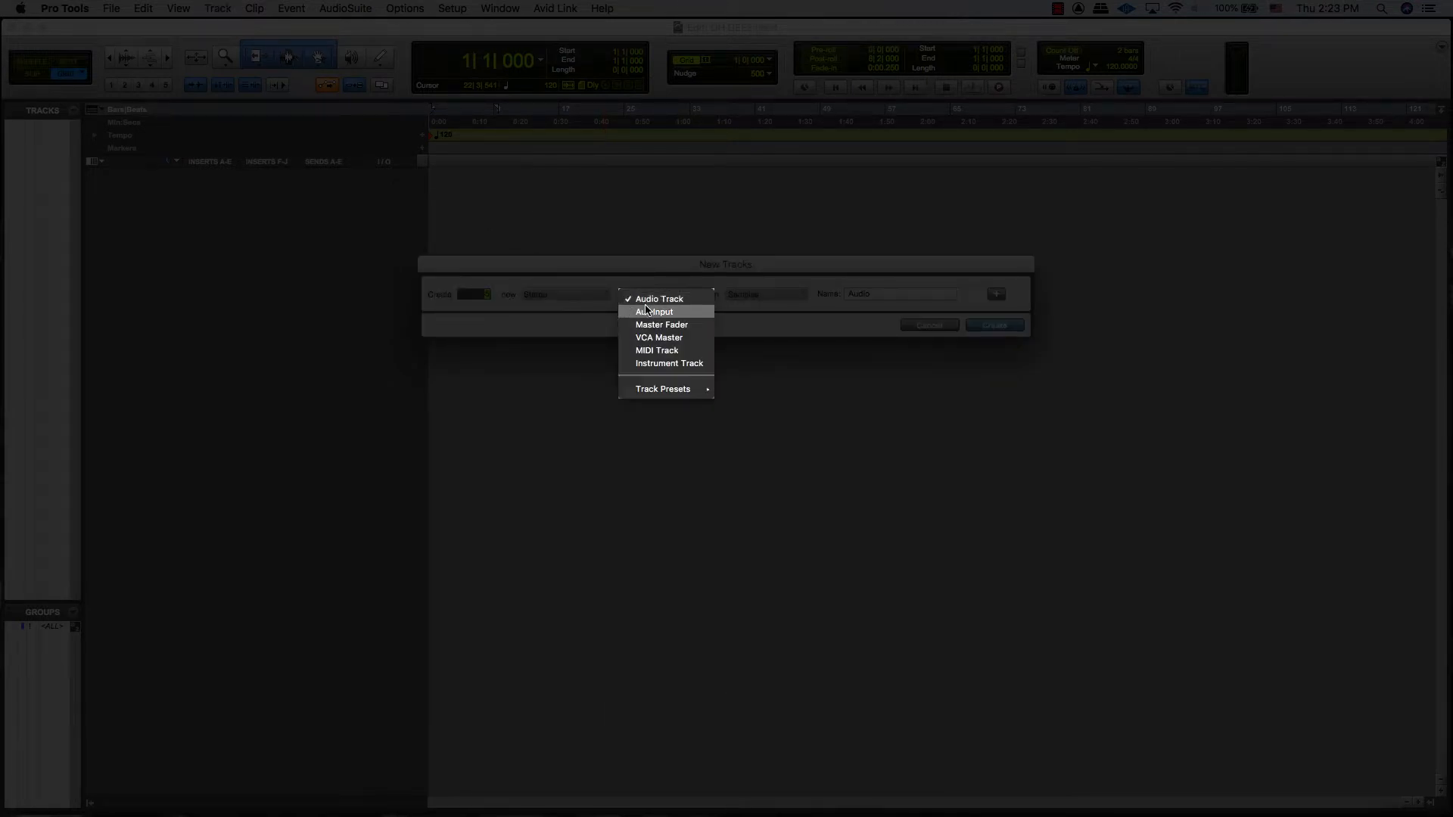
click(652, 312)
click(985, 326)
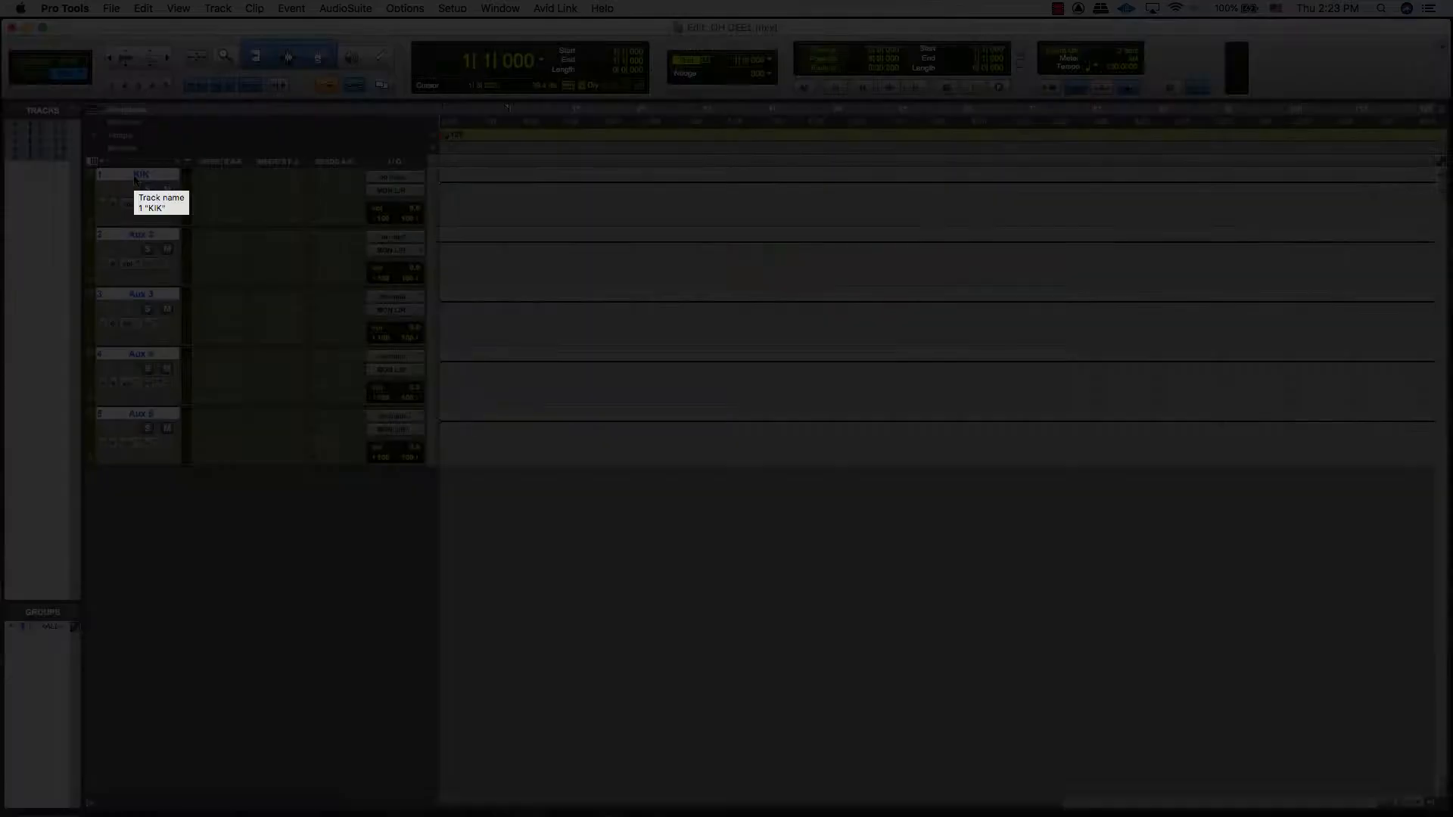
Step: Rename the first aux track KICK and move on to naming the second track
double_click(137, 176)
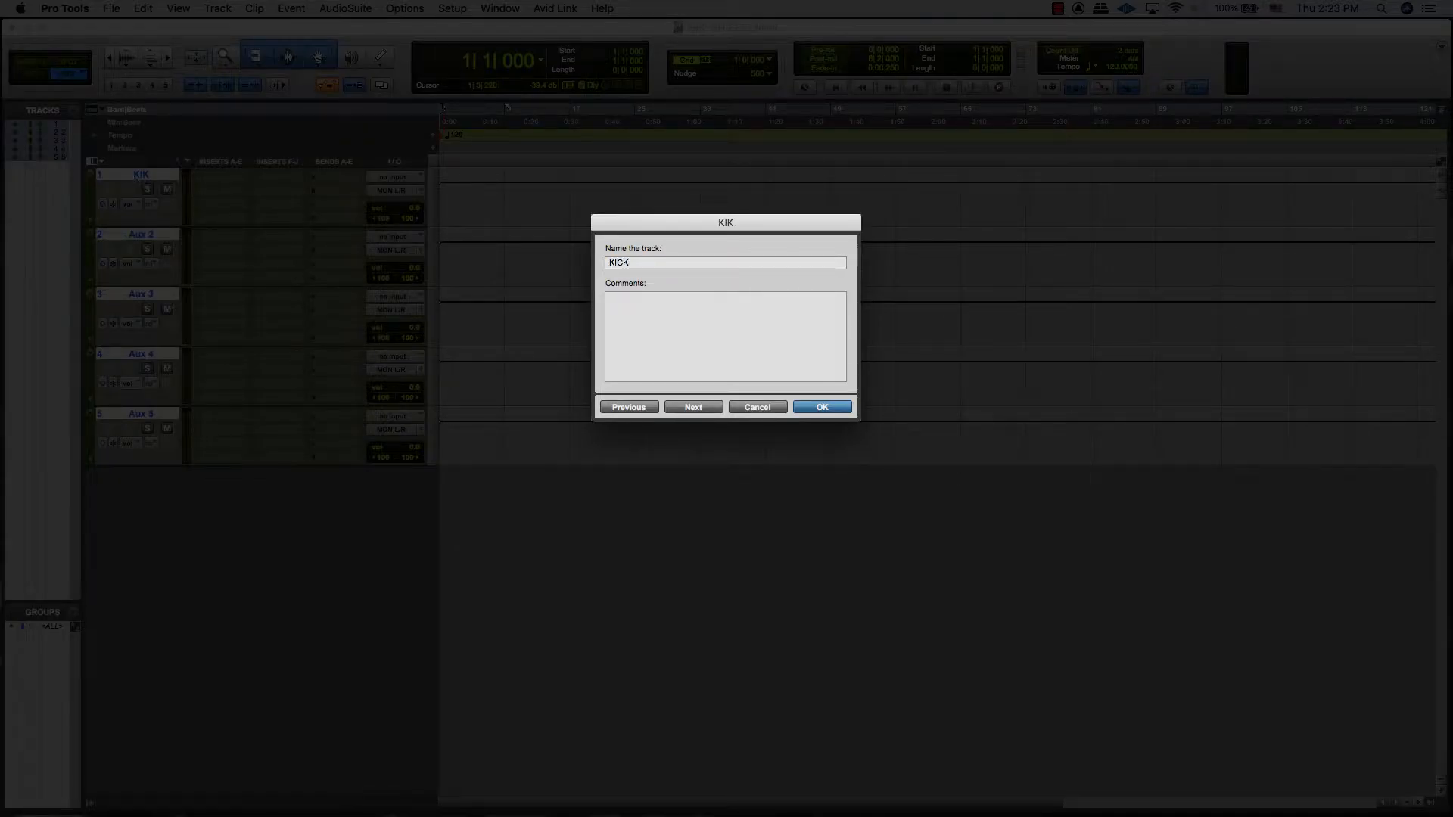
key(super+Left)
key(super+Right)
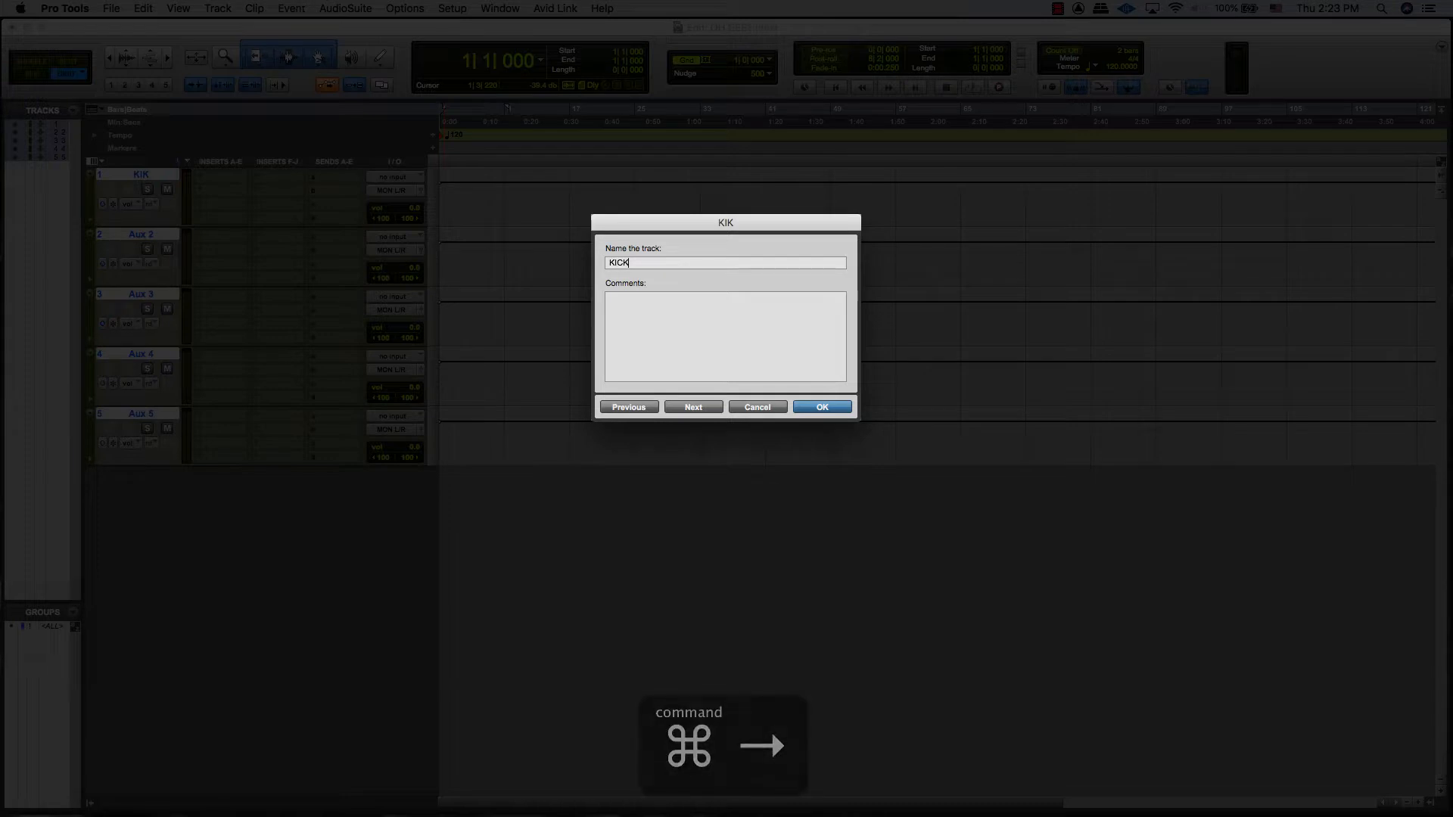
key(super+Left)
key(super+Right)
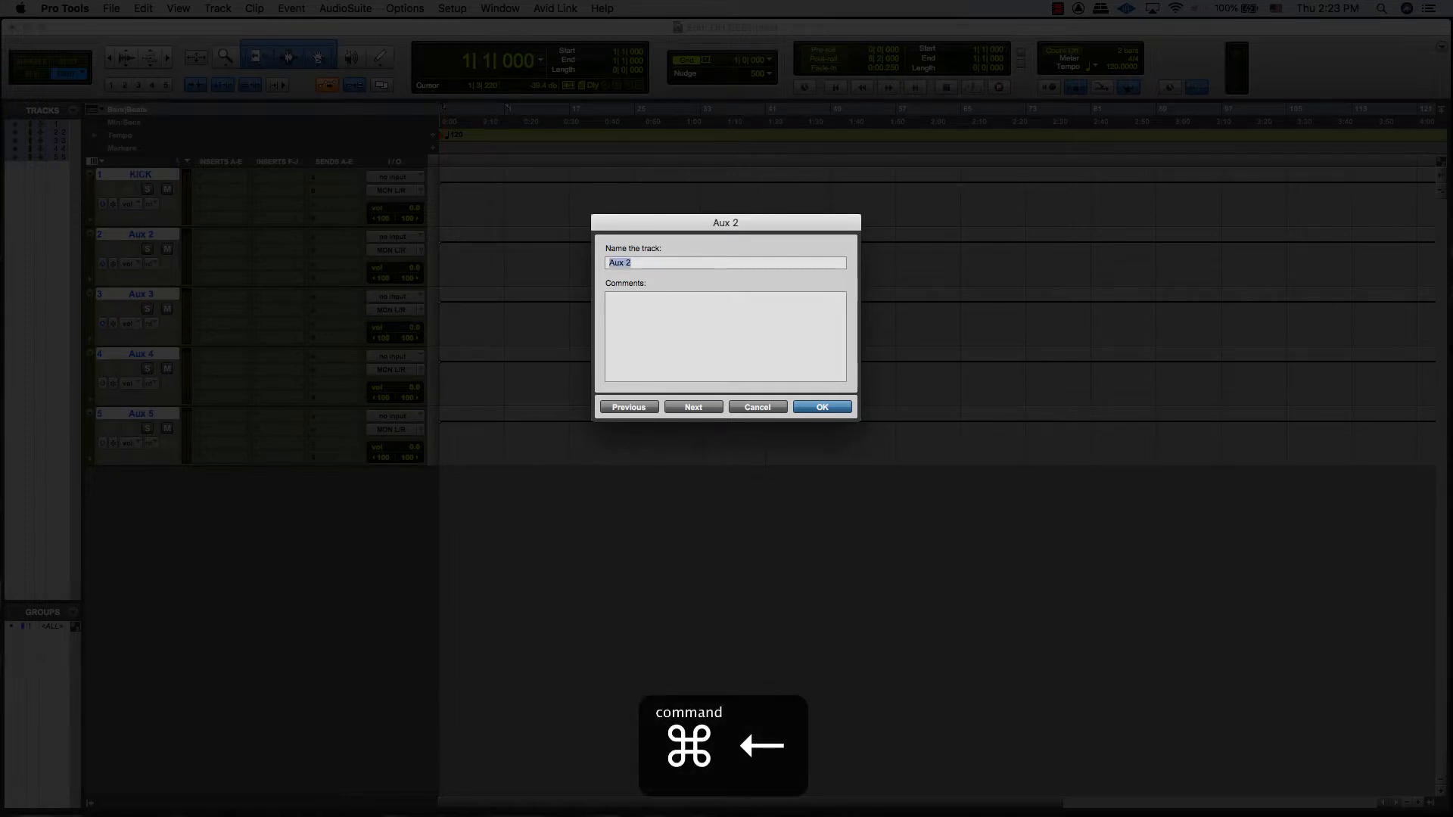
Step: Name the remaining four aux tracks BASS, DRUMS, MUSIC and MIX in order
key(super+Left)
key(super+Right)
text(BASS)
key(super+Left)
key(super+Right)
text(DRUMS)
key(super+Right)
text(MUSIC)
key(super+Right)
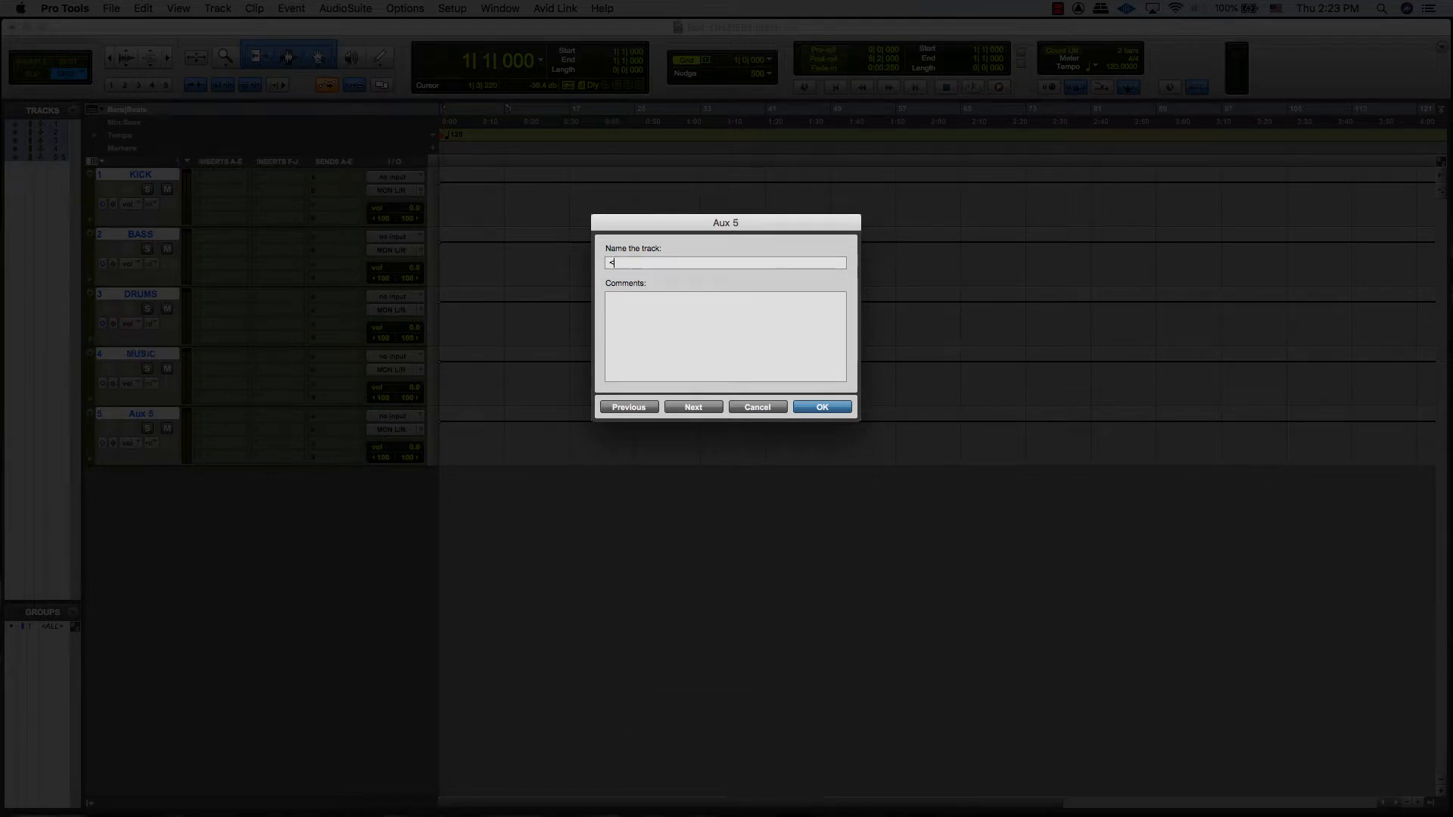
key(Return)
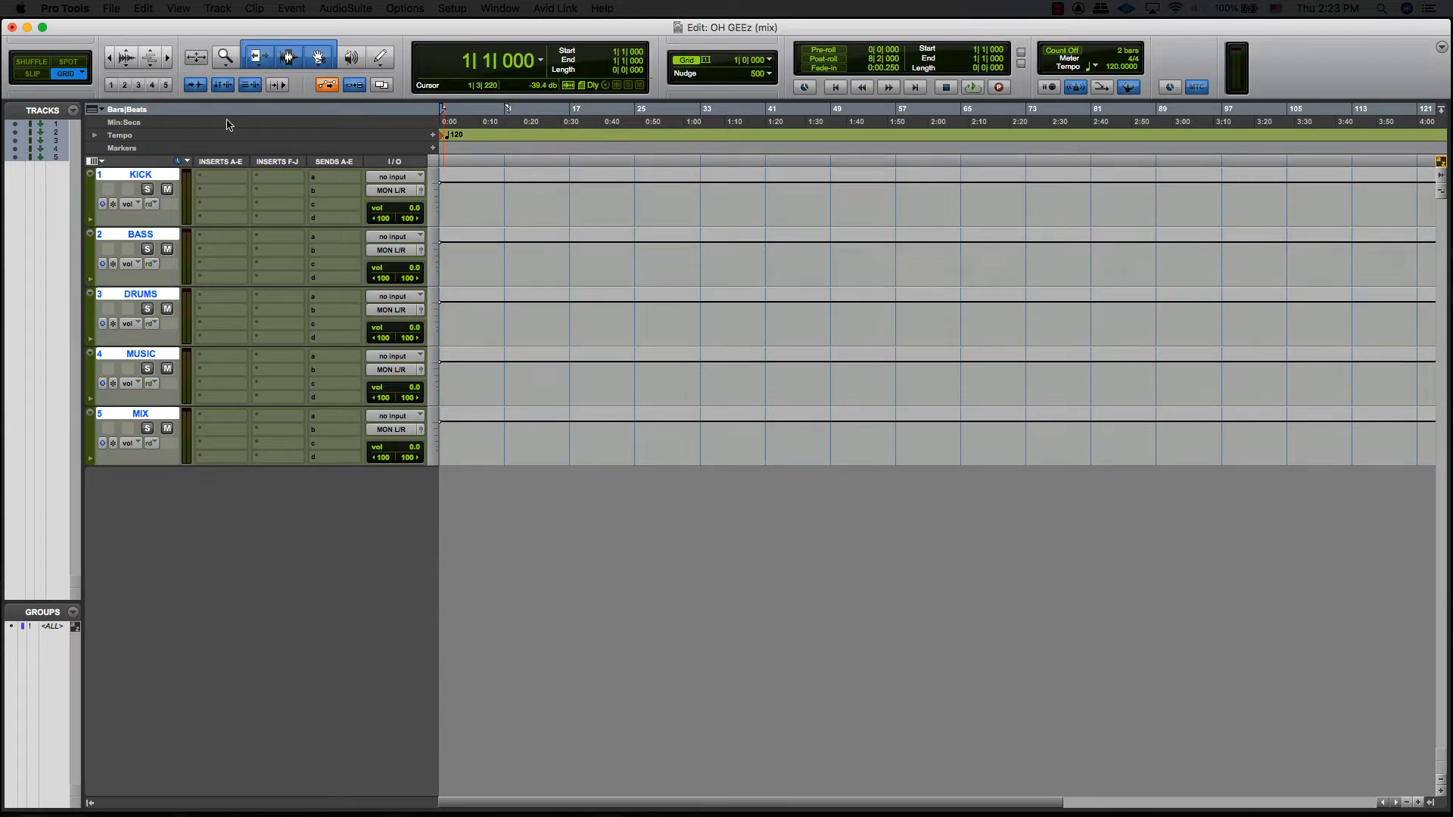
Step: Reset the bus list in the I/O Setup to its default paths
click(453, 7)
click(473, 90)
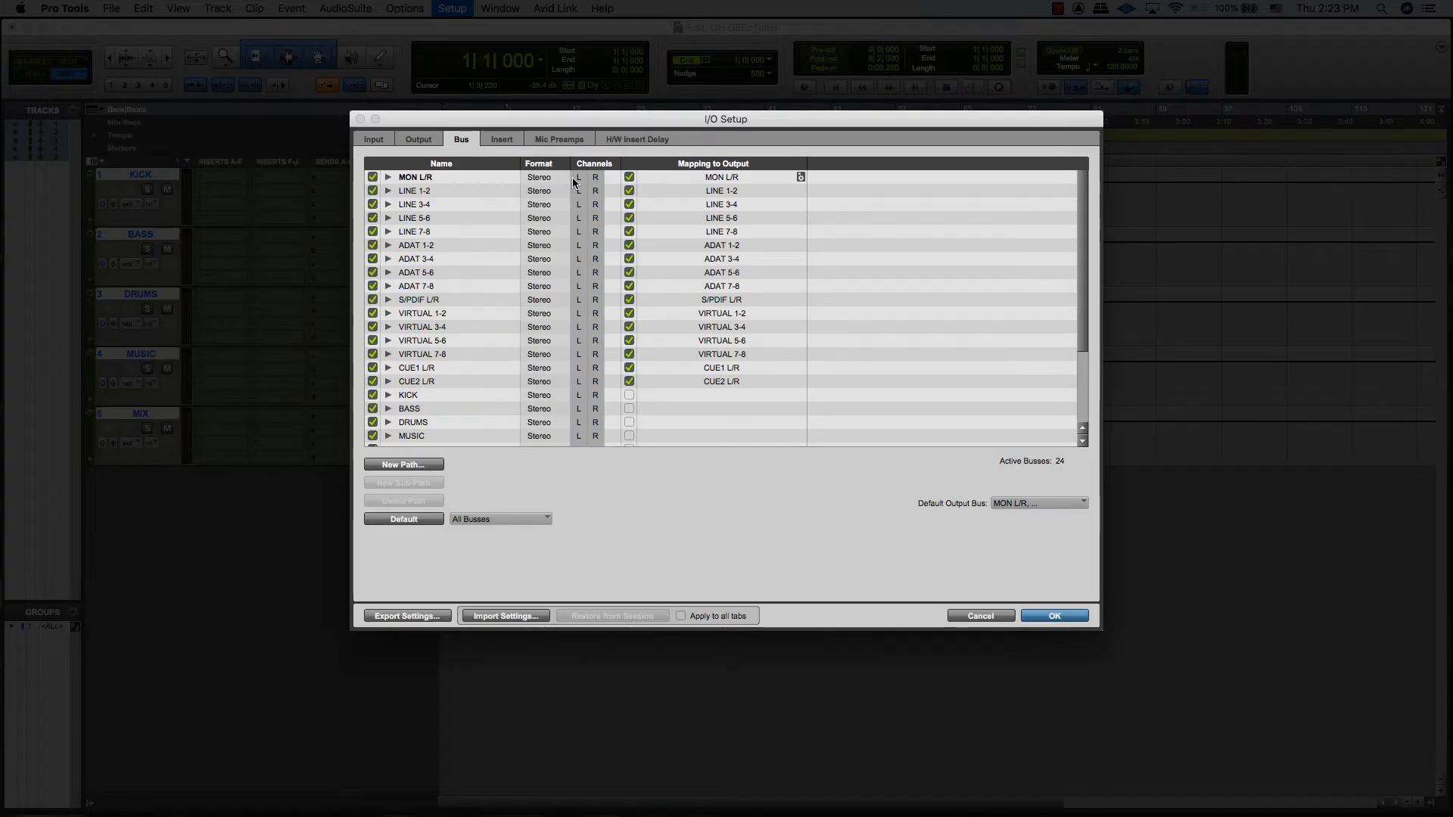
click(498, 139)
click(462, 140)
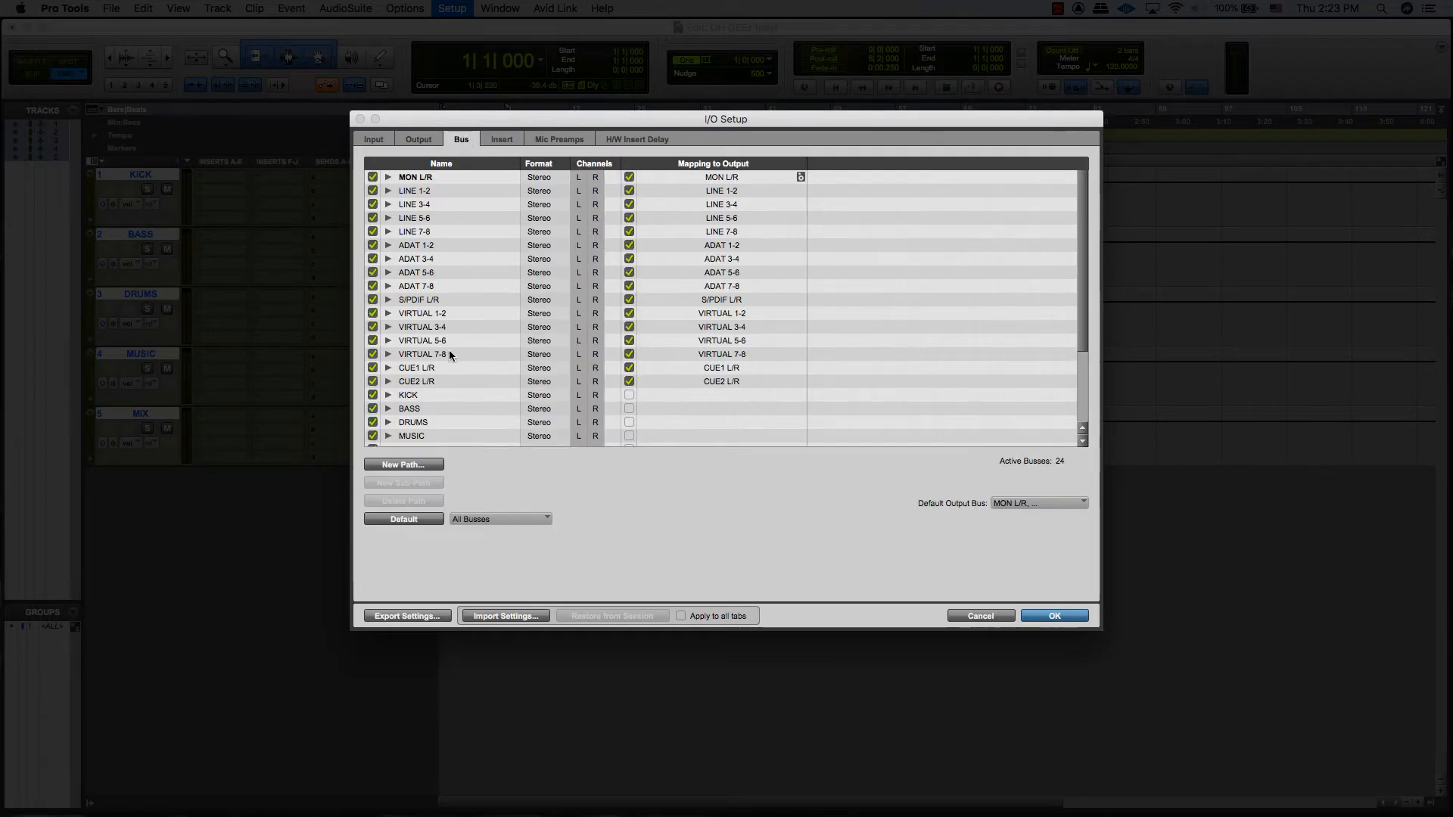
click(413, 518)
Step: Rename buses 1-2 through 9-10 as KICK, BASS, DRUM, MUSIC and MIX and apply the I/O setup
scroll(464, 386, down, 5)
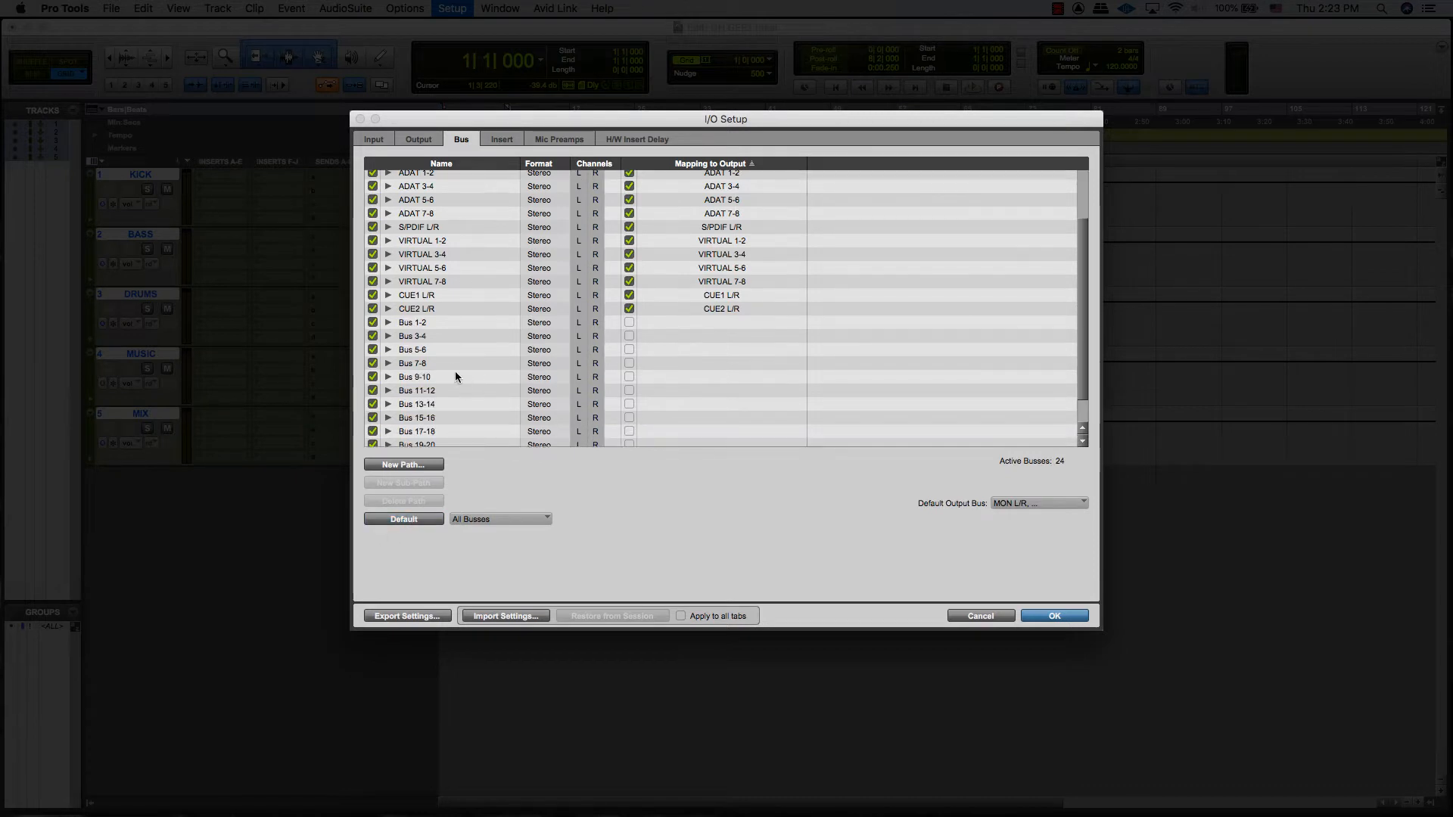
click(414, 326)
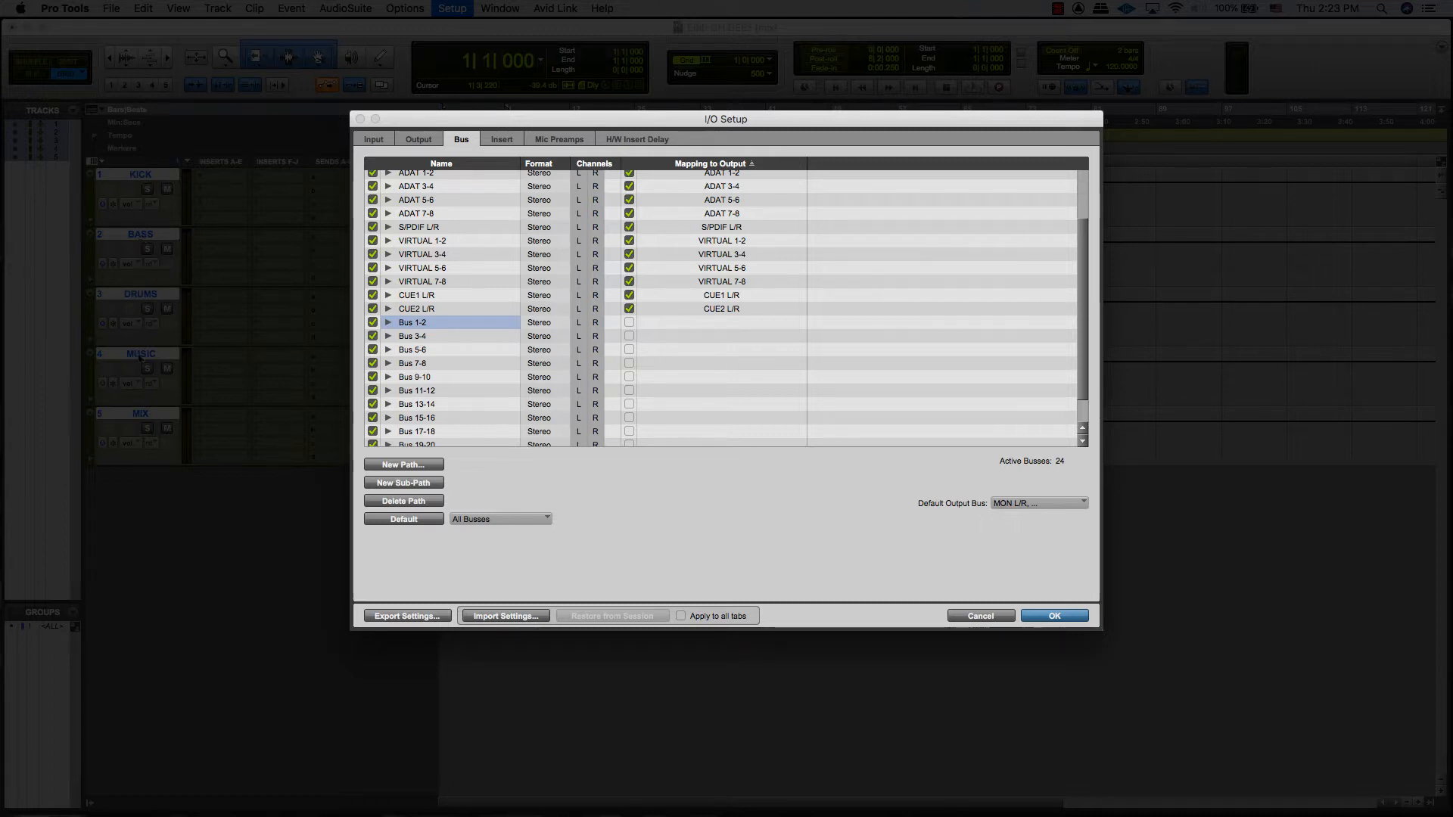
double_click(409, 323)
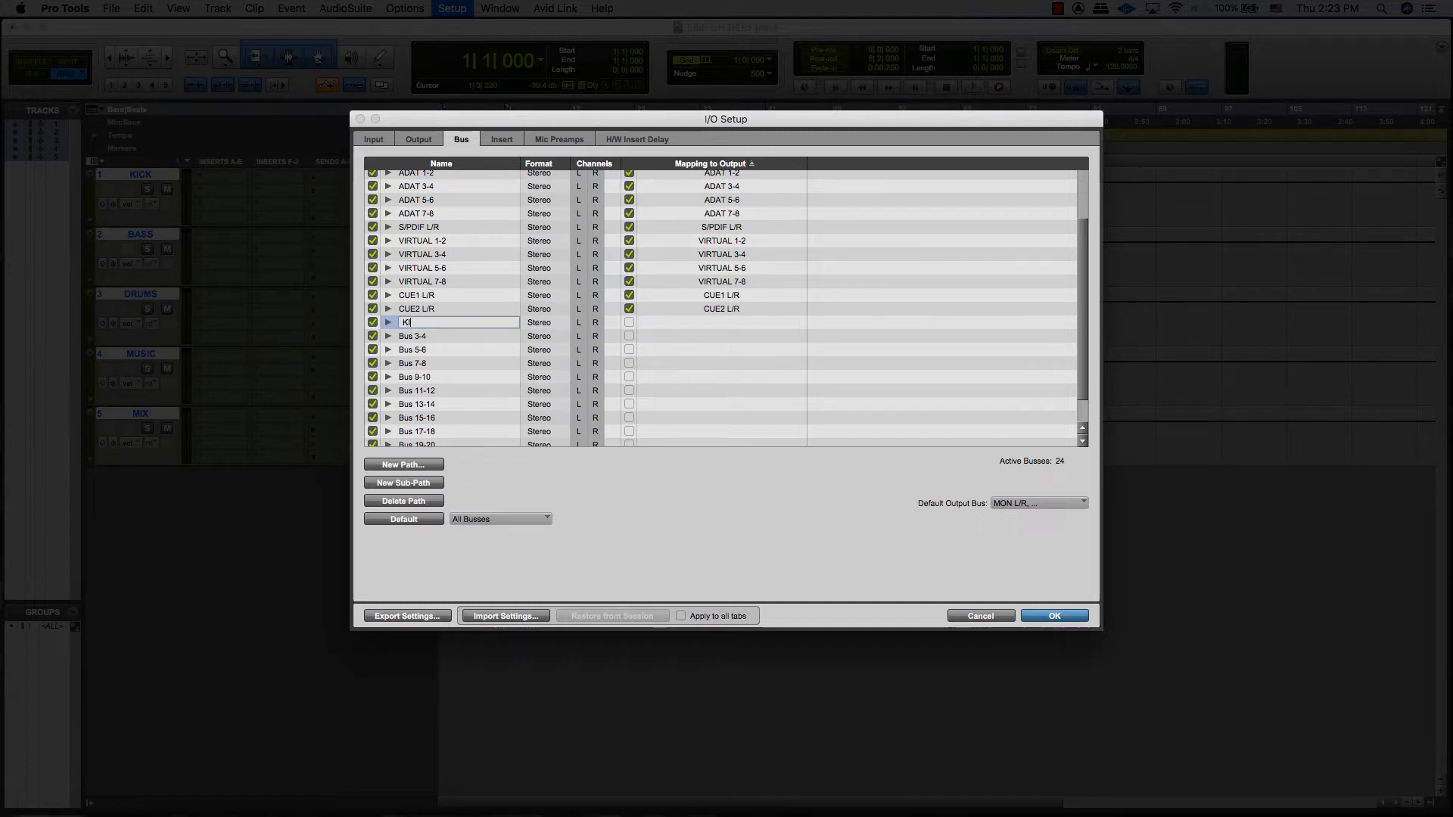
key(Tab)
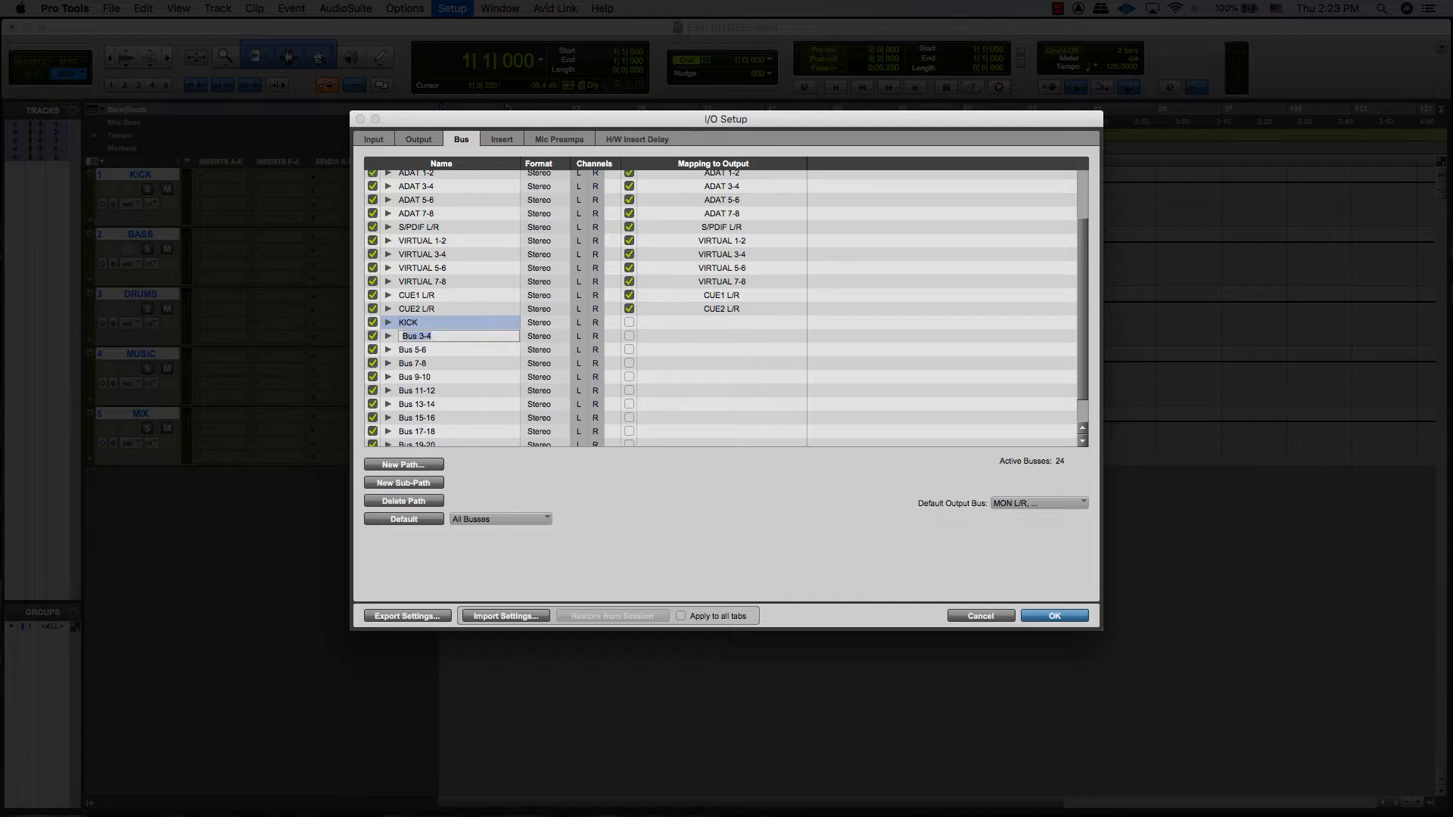
text(BASS)
key(Tab)
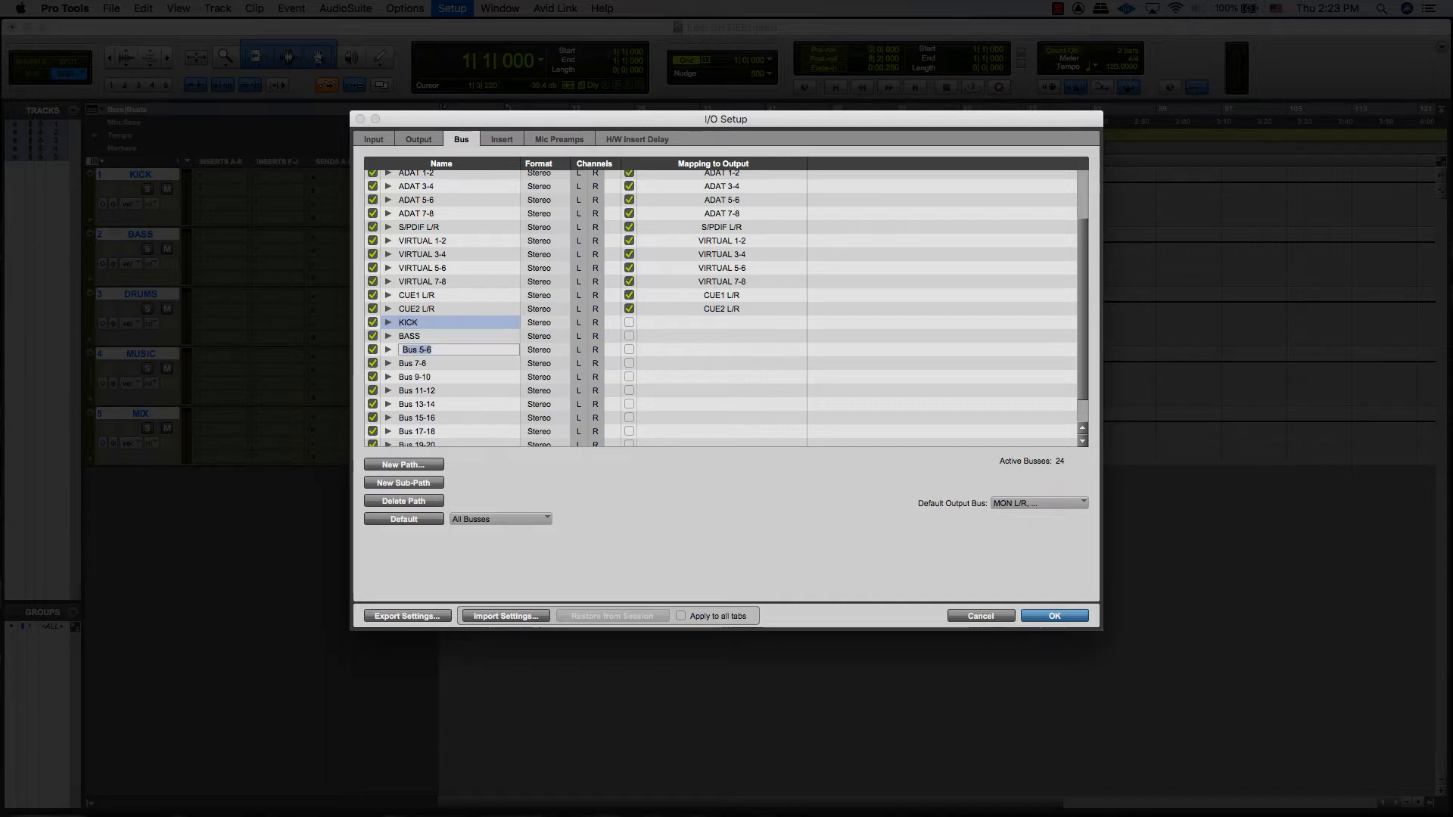
text(DRUM)
key(Tab)
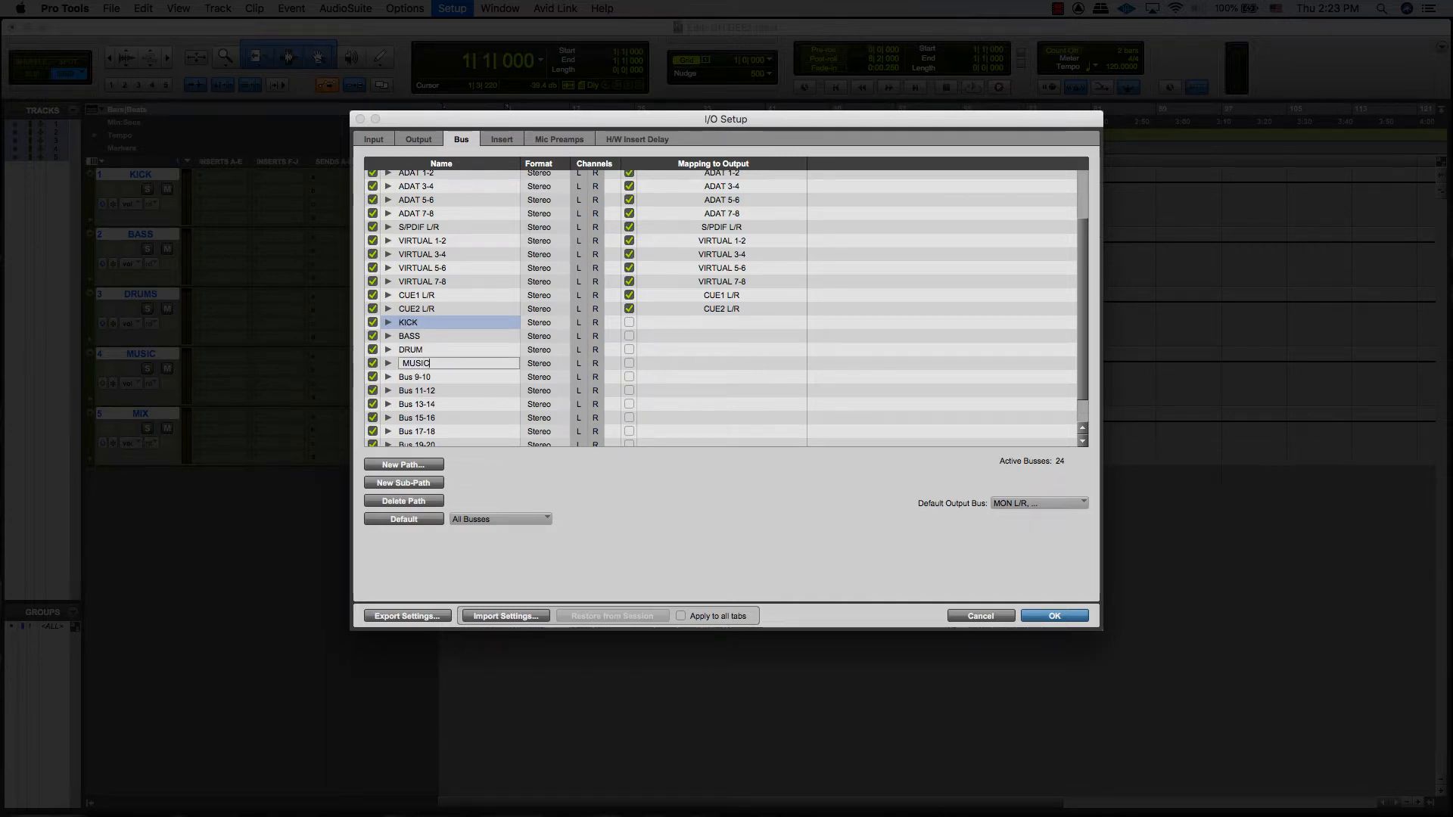
key(Tab)
text(MIX)
key(Return)
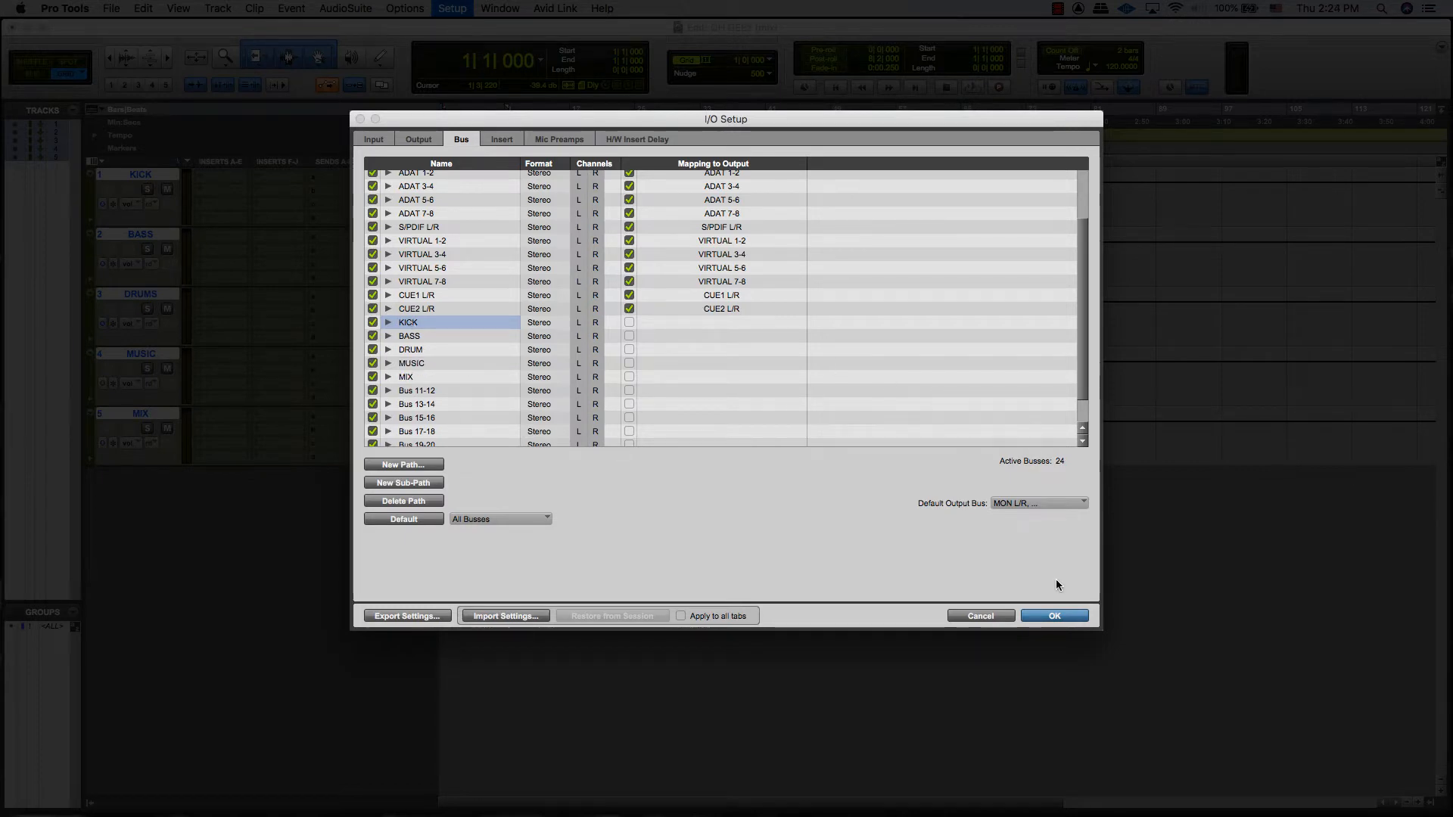
click(1053, 617)
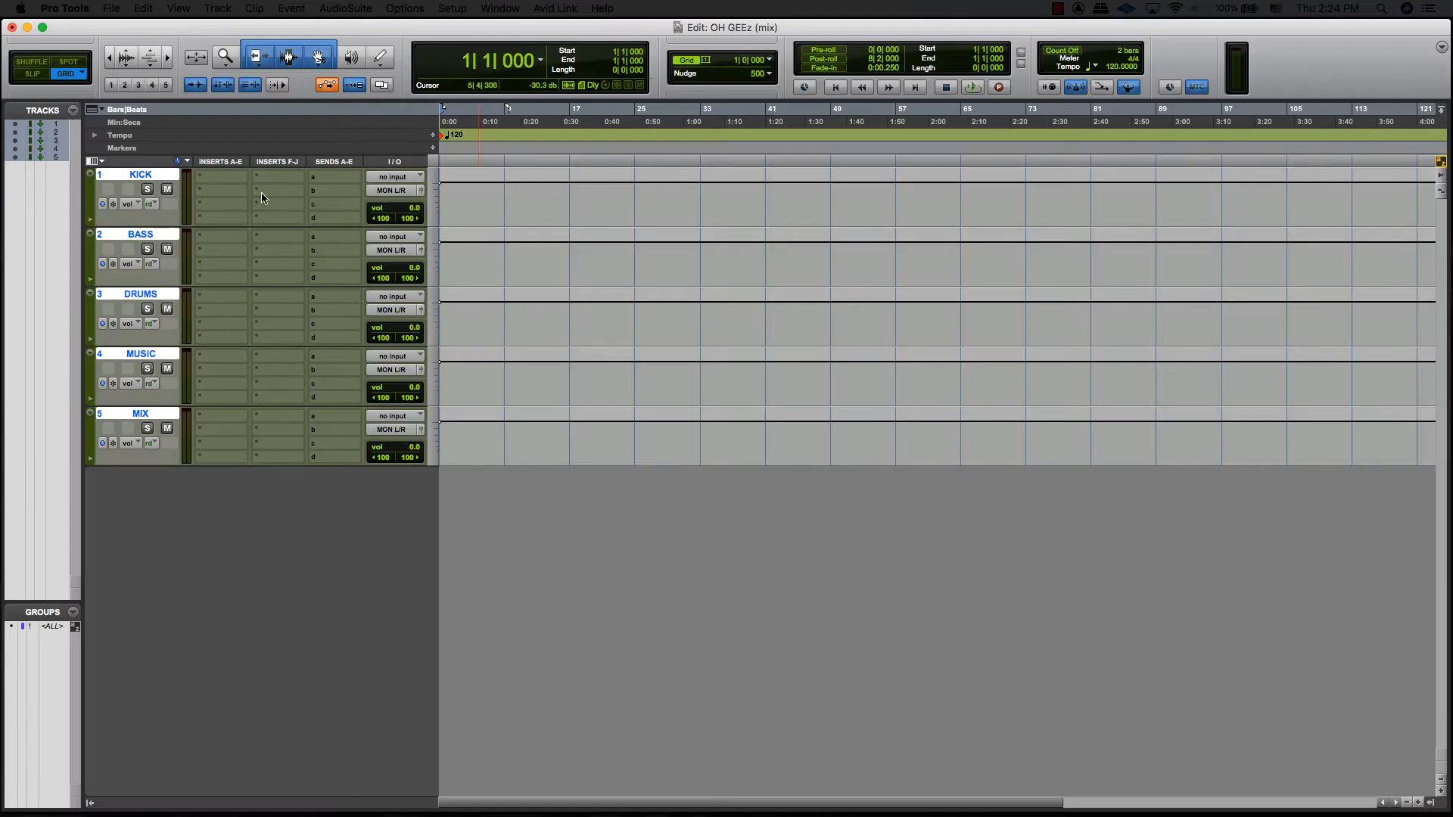
click(386, 180)
click(313, 179)
click(281, 180)
click(171, 176)
click(392, 177)
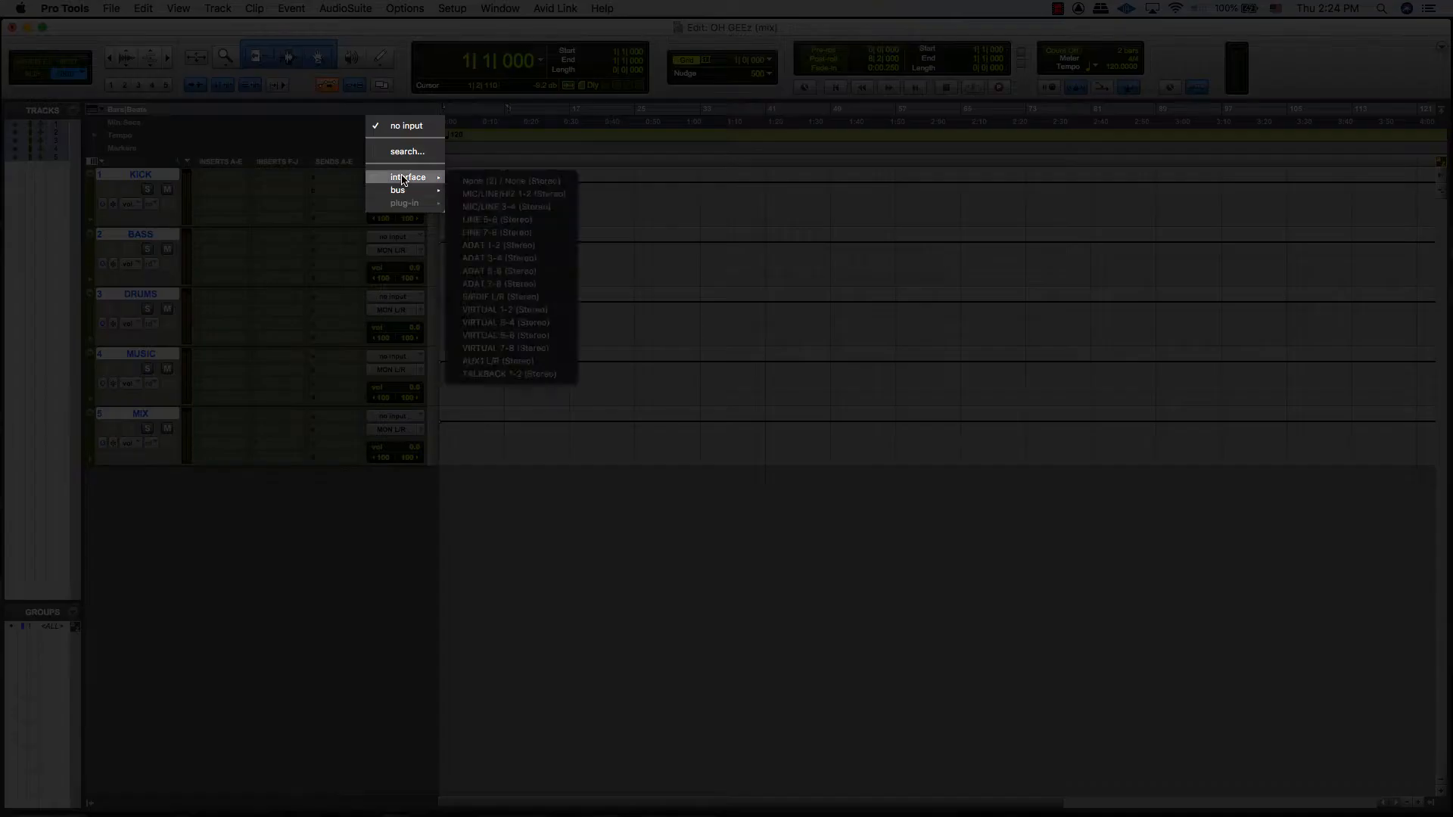
mouse_move(406, 193)
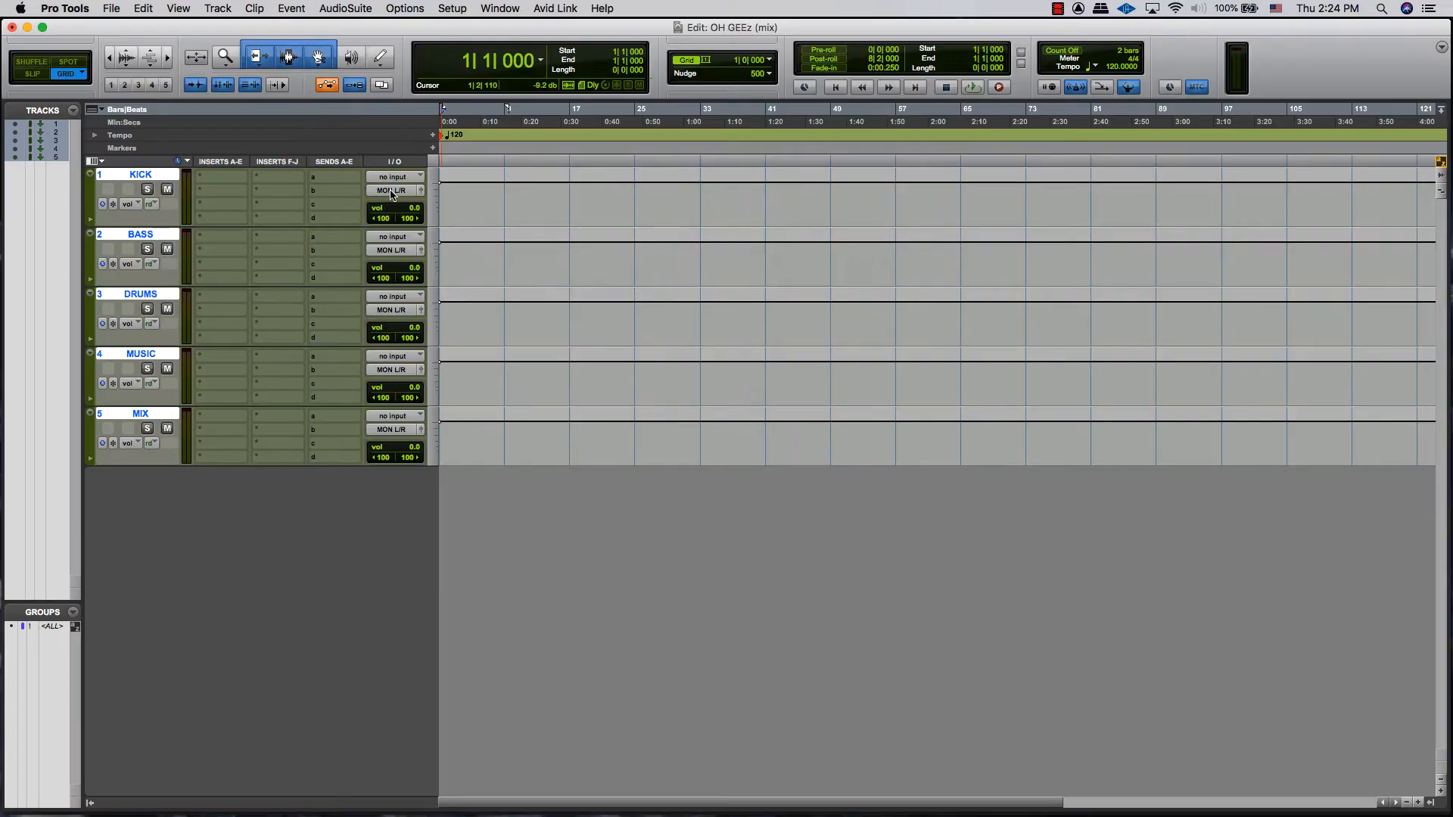
click(396, 180)
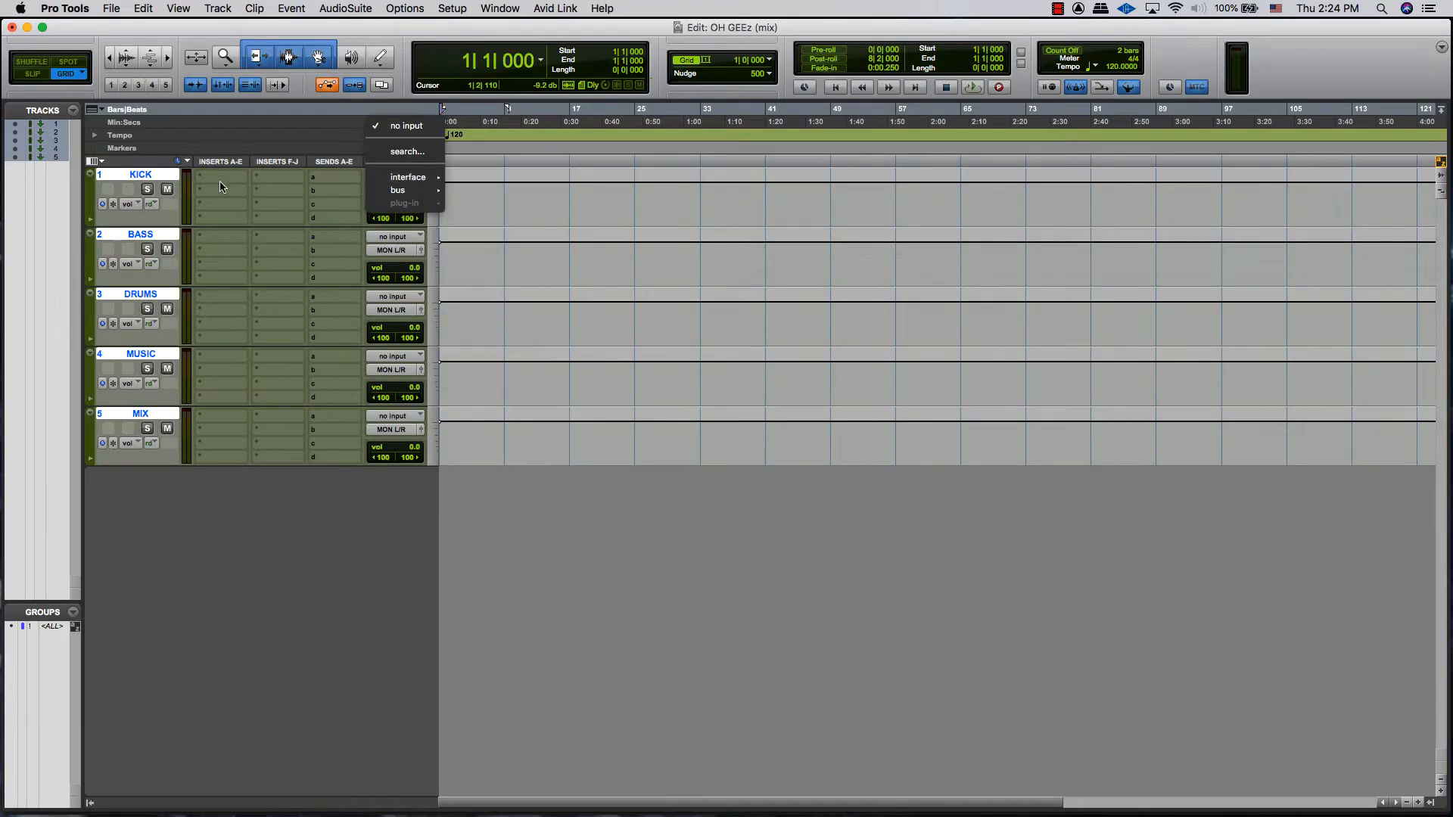
click(155, 176)
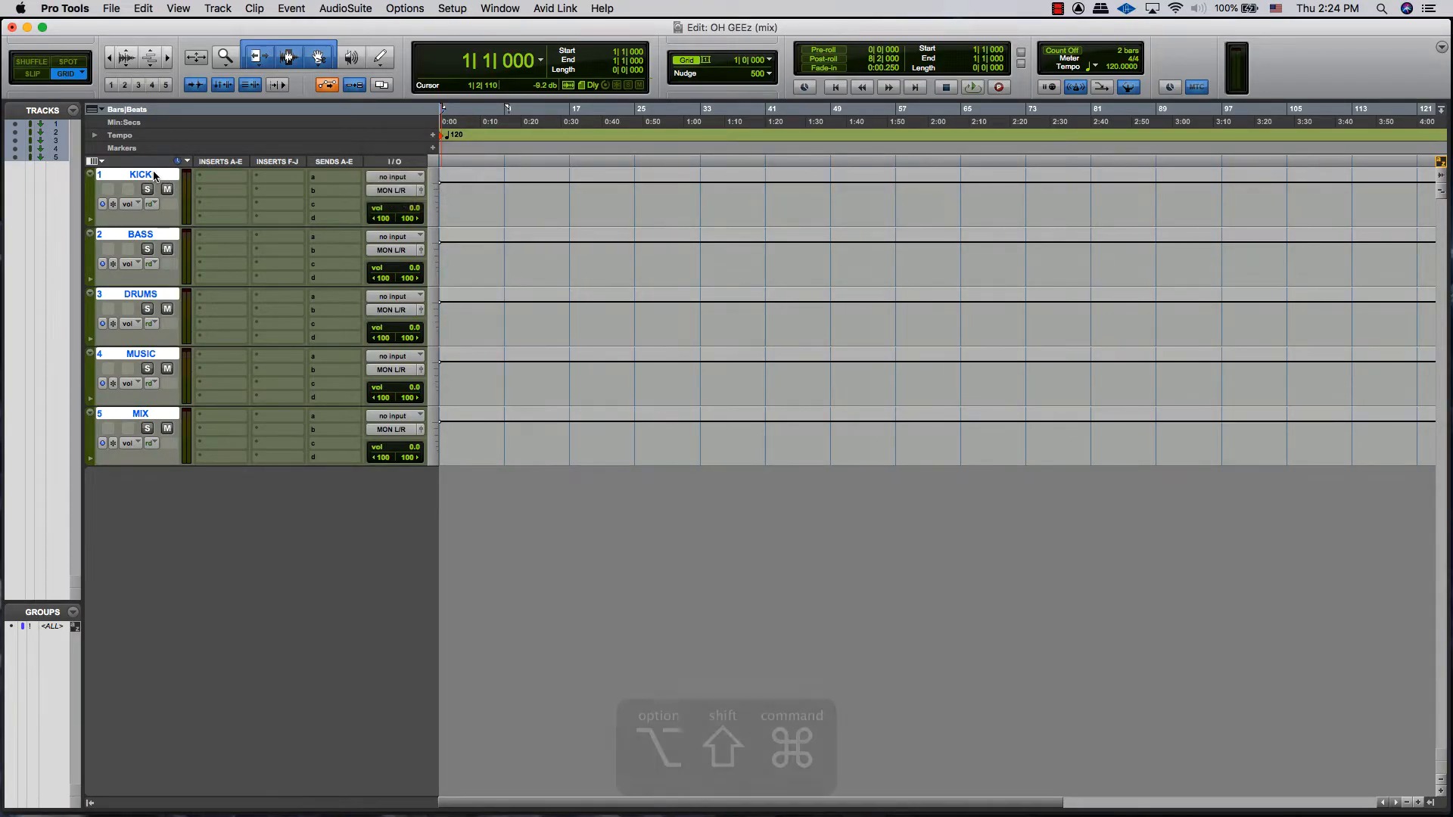
Step: Assign the buses KICK, BASS, DRUM, MUSIC and MIX in cascading order as inputs of the five selected aux tracks
click(396, 180)
mouse_move(420, 190)
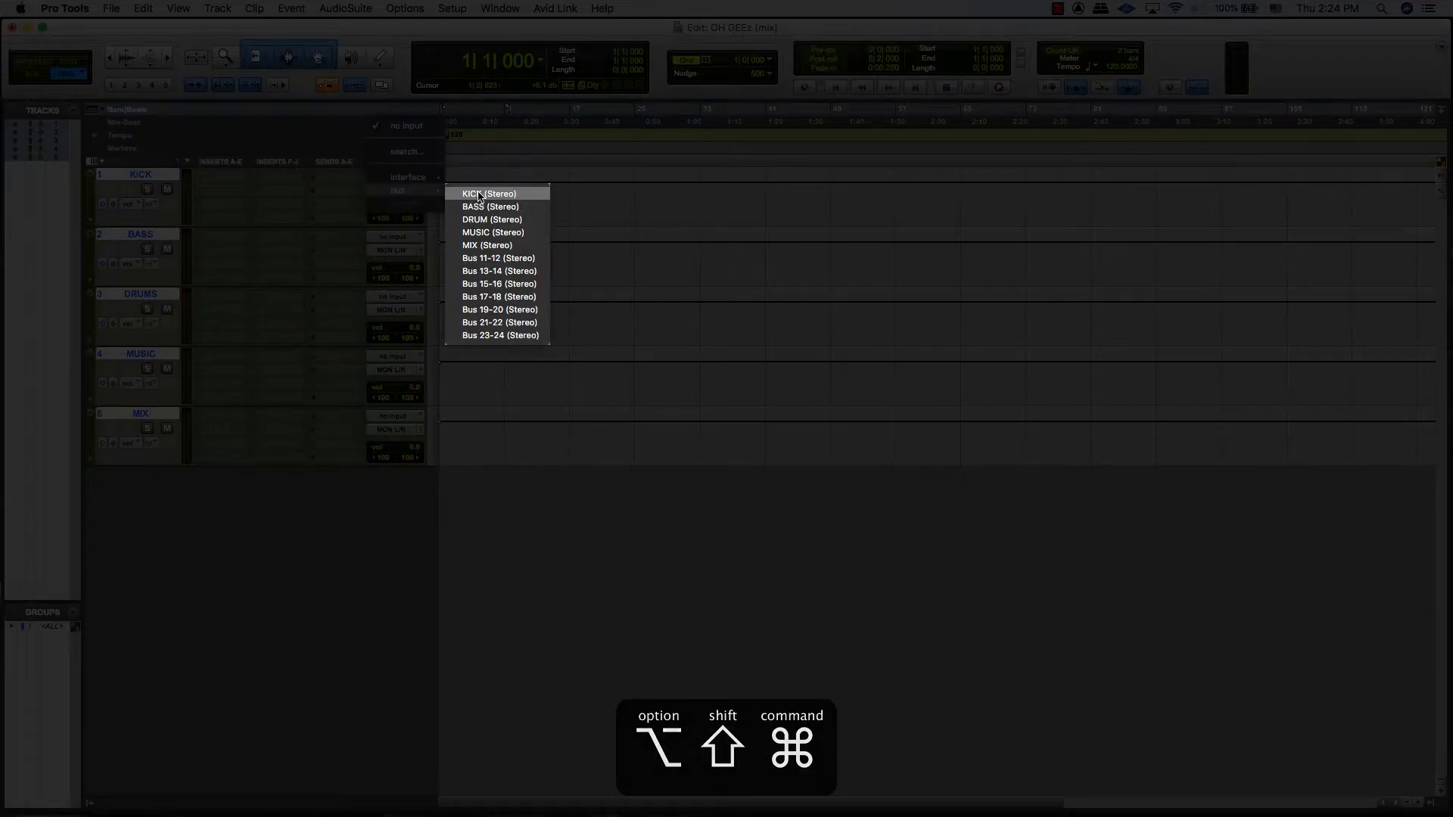
alt+shift+super+click(482, 195)
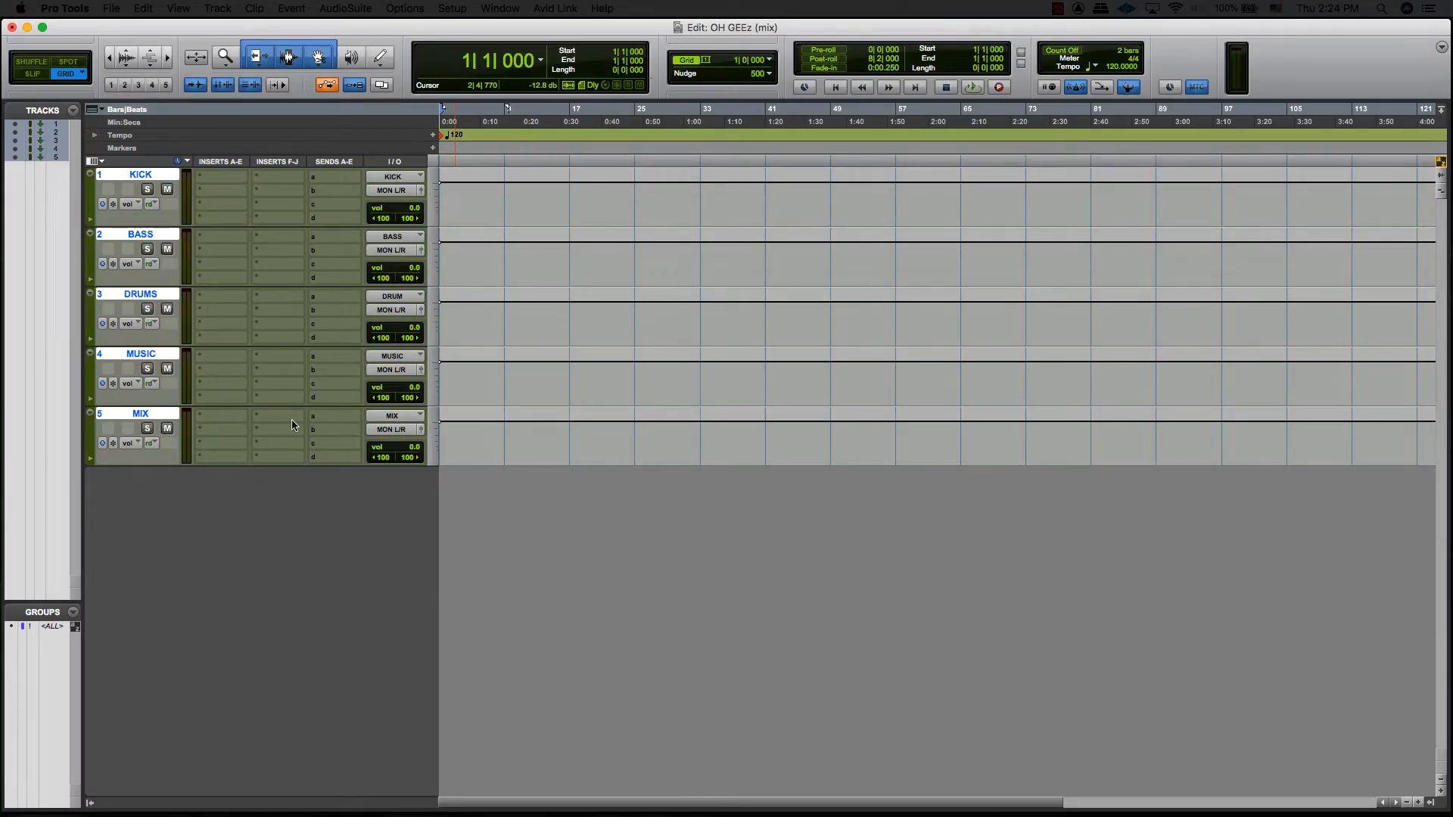
Step: Route the outputs of the KICK, BASS, DRUMS and MUSIC tracks together to the MIX bus
click(125, 353)
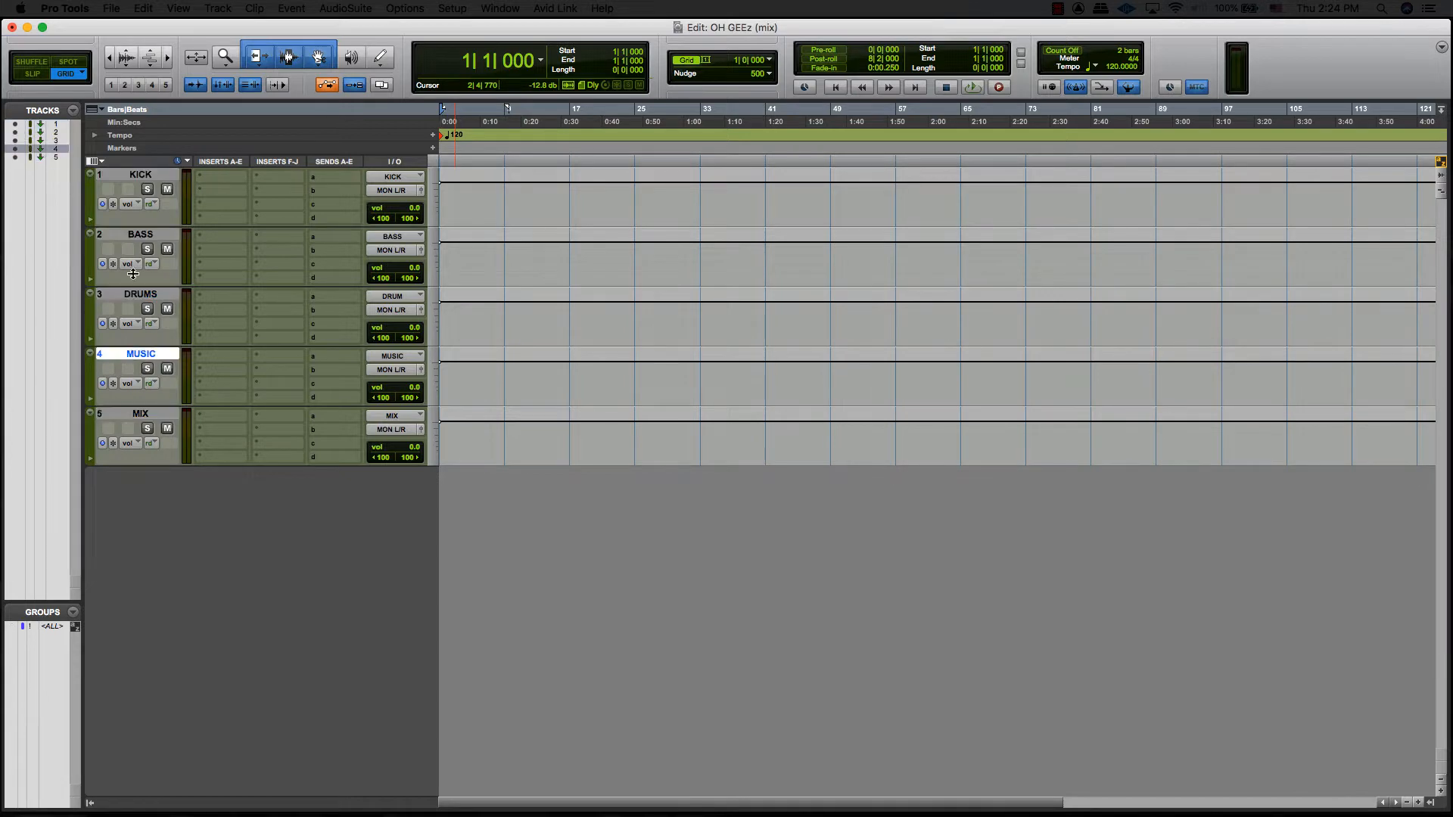
shift+click(139, 175)
alt+shift+click(402, 194)
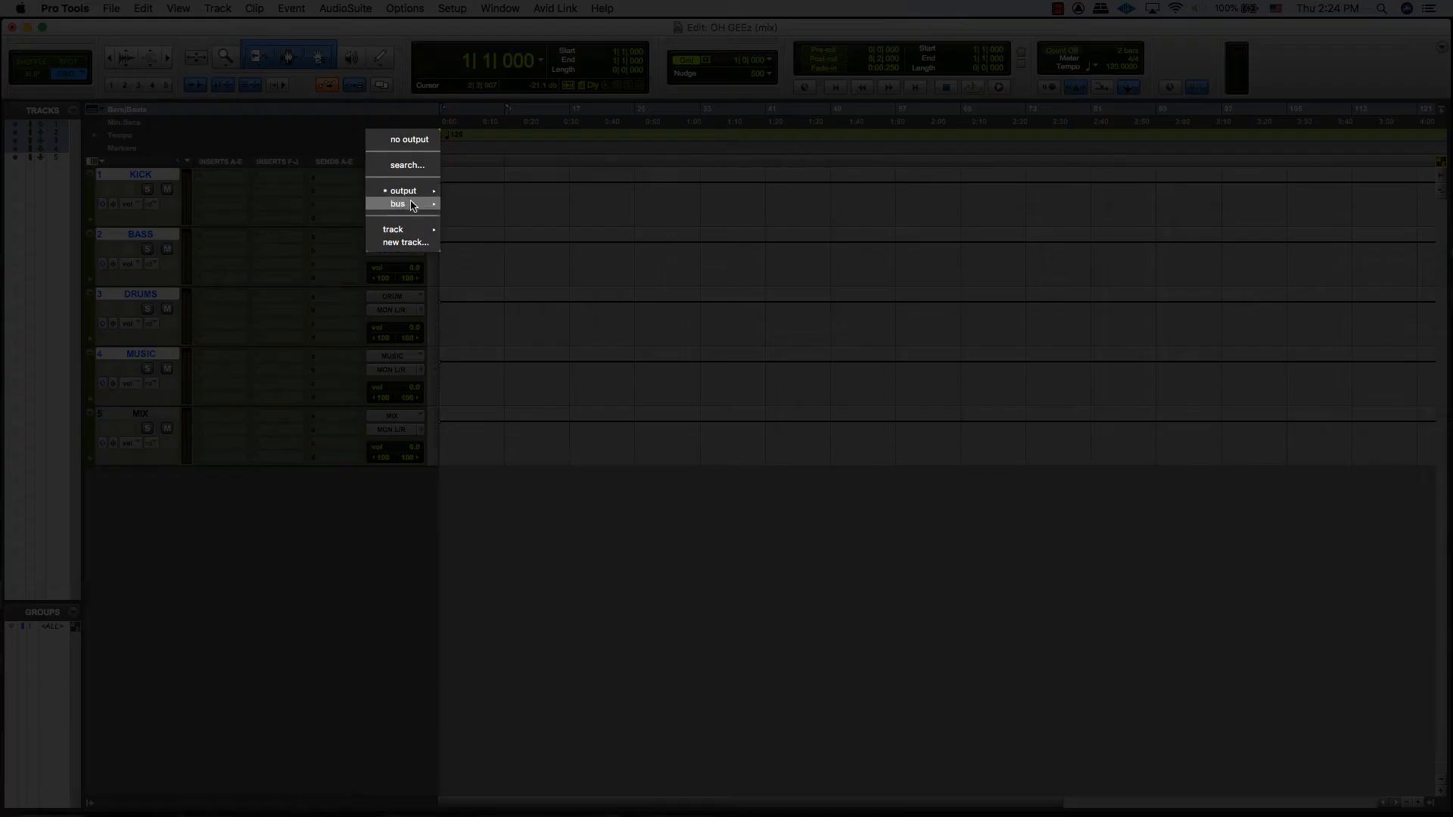
mouse_move(412, 205)
alt+shift+click(500, 361)
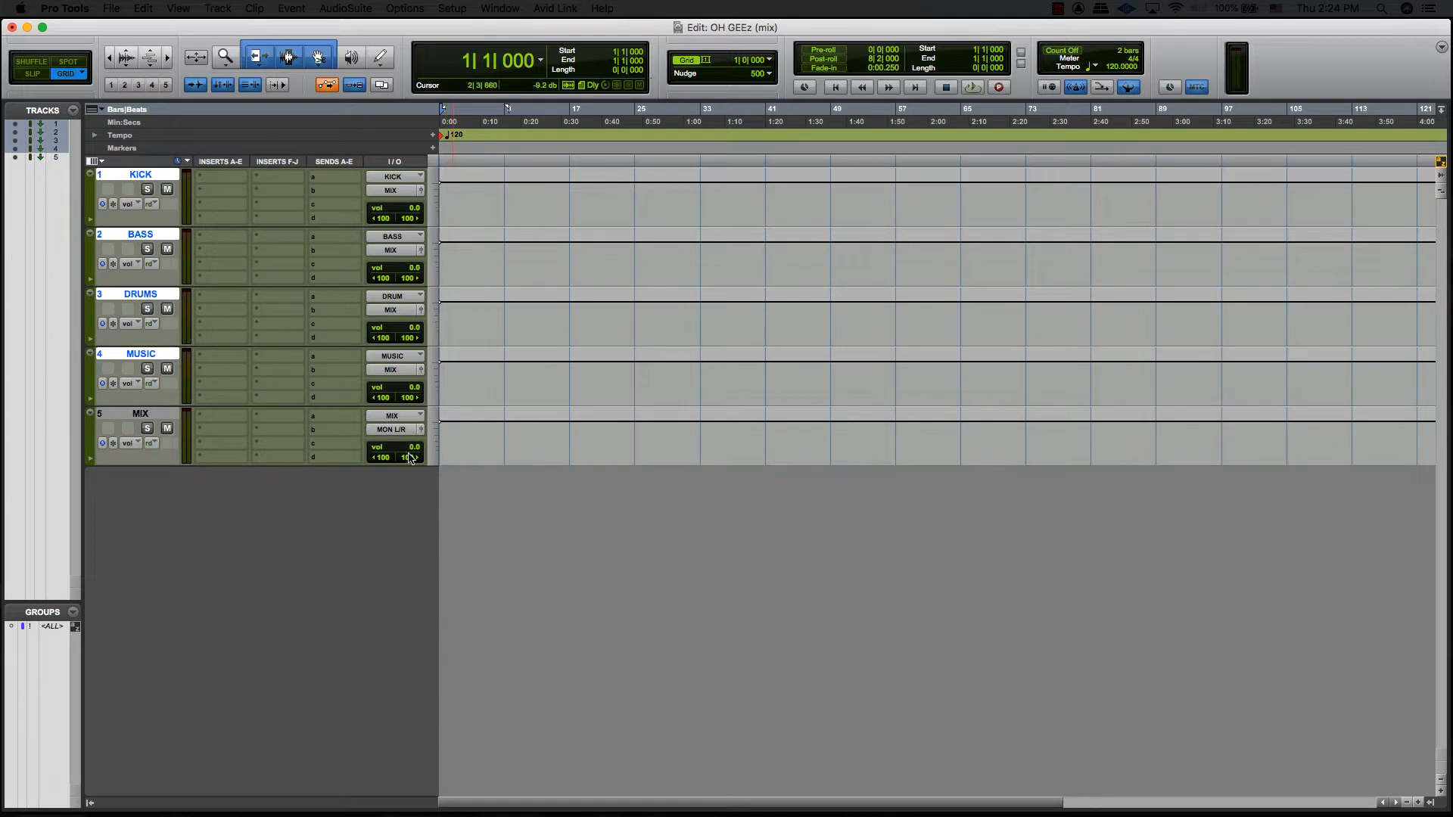
Step: Try lowering the MIX track's volume and reset the track volumes to 0.0
click(140, 415)
click(416, 452)
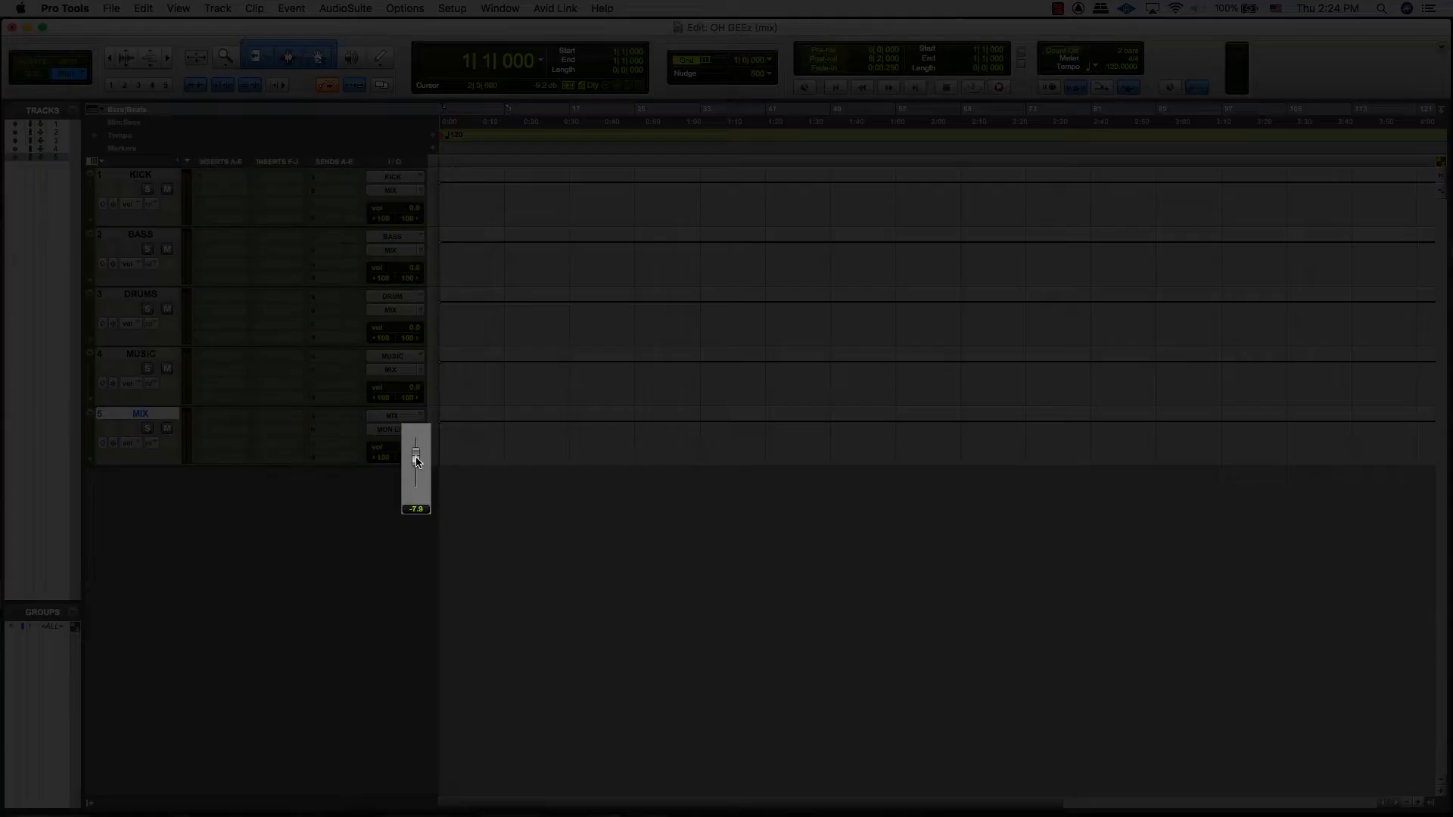
drag(416, 454, 416, 457)
alt+click(414, 447)
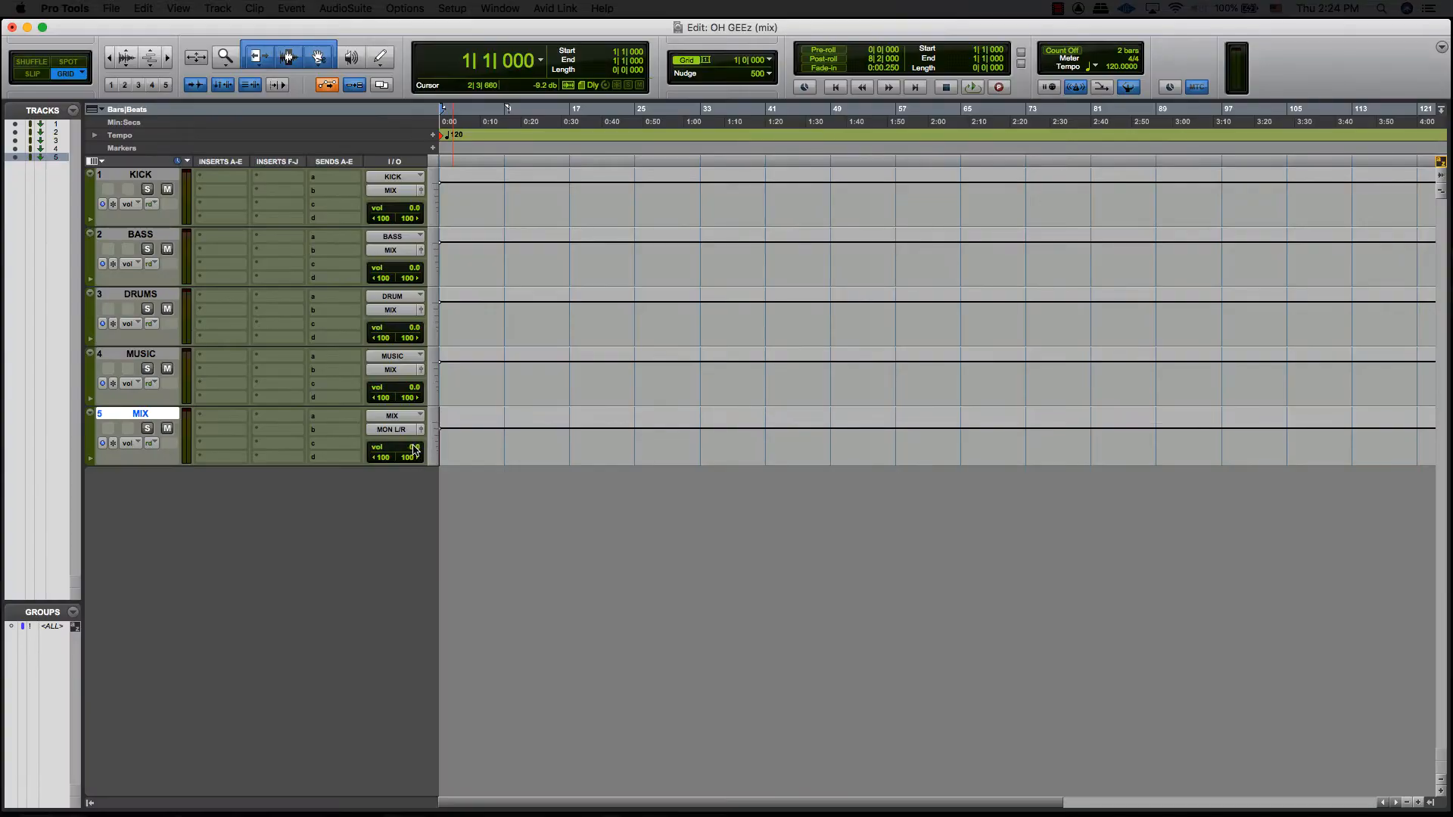
click(415, 327)
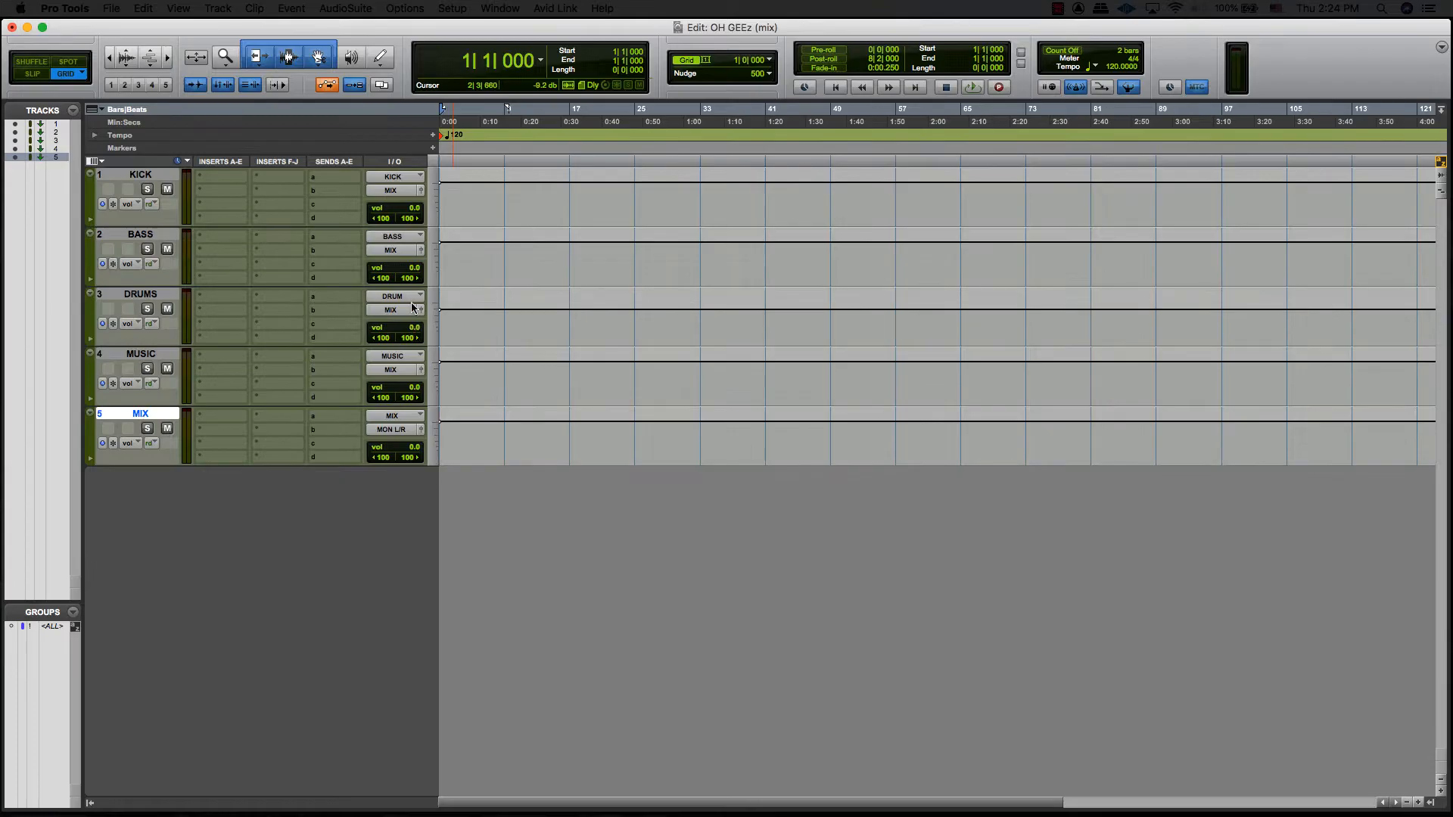
click(409, 270)
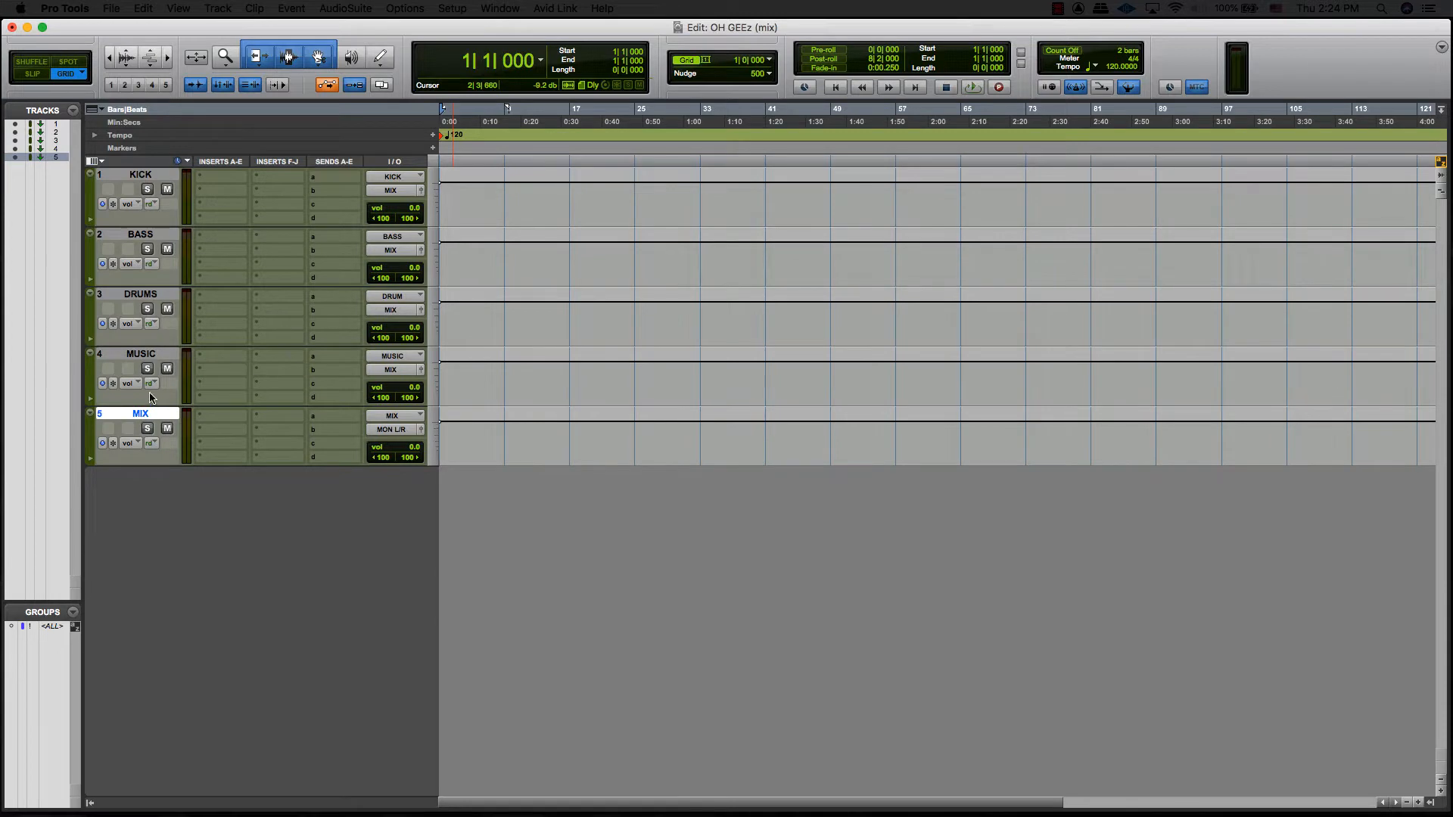
Step: Set the aux tracks to solo safe, from MIX up to KICK
super+click(148, 429)
super+click(146, 309)
super+click(146, 249)
super+click(147, 189)
Step: Start an audio import and add all the OH GEEZ 140BPM WAV files, from rev strings to hh, as copies
key(shift+super+i)
key(Escape)
click(112, 8)
mouse_move(225, 241)
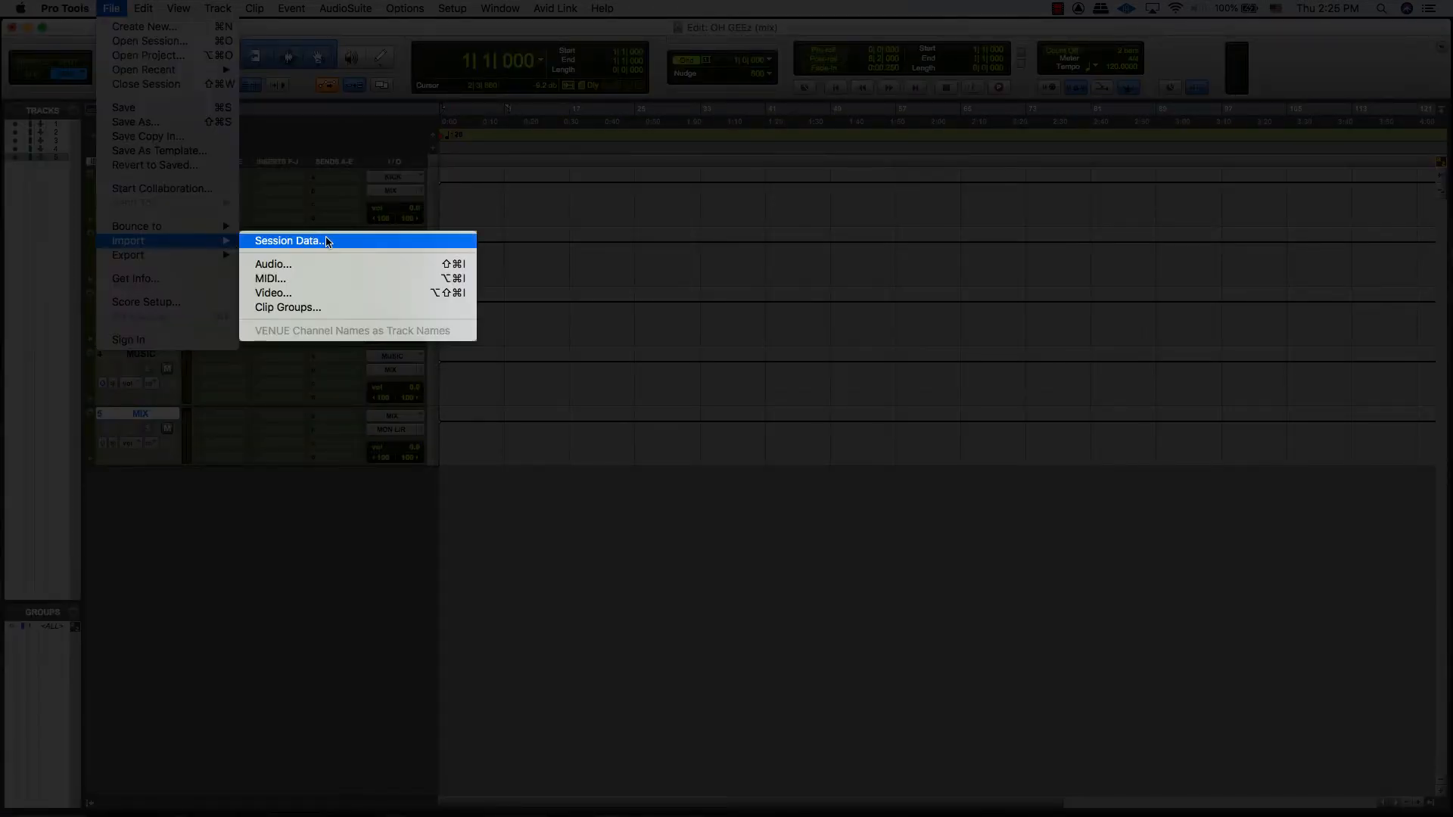
click(302, 264)
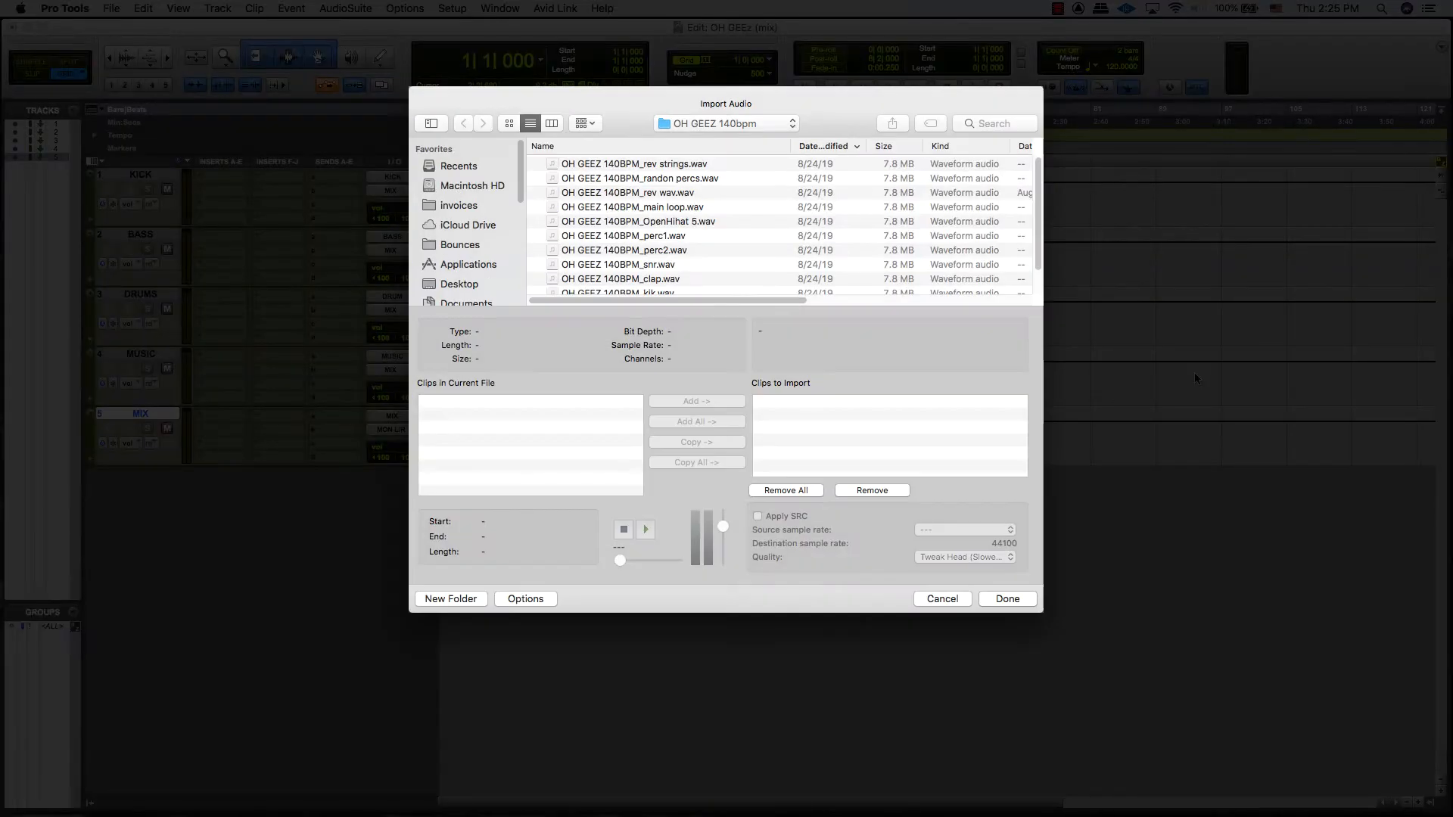
click(681, 164)
scroll(671, 219, down, 2)
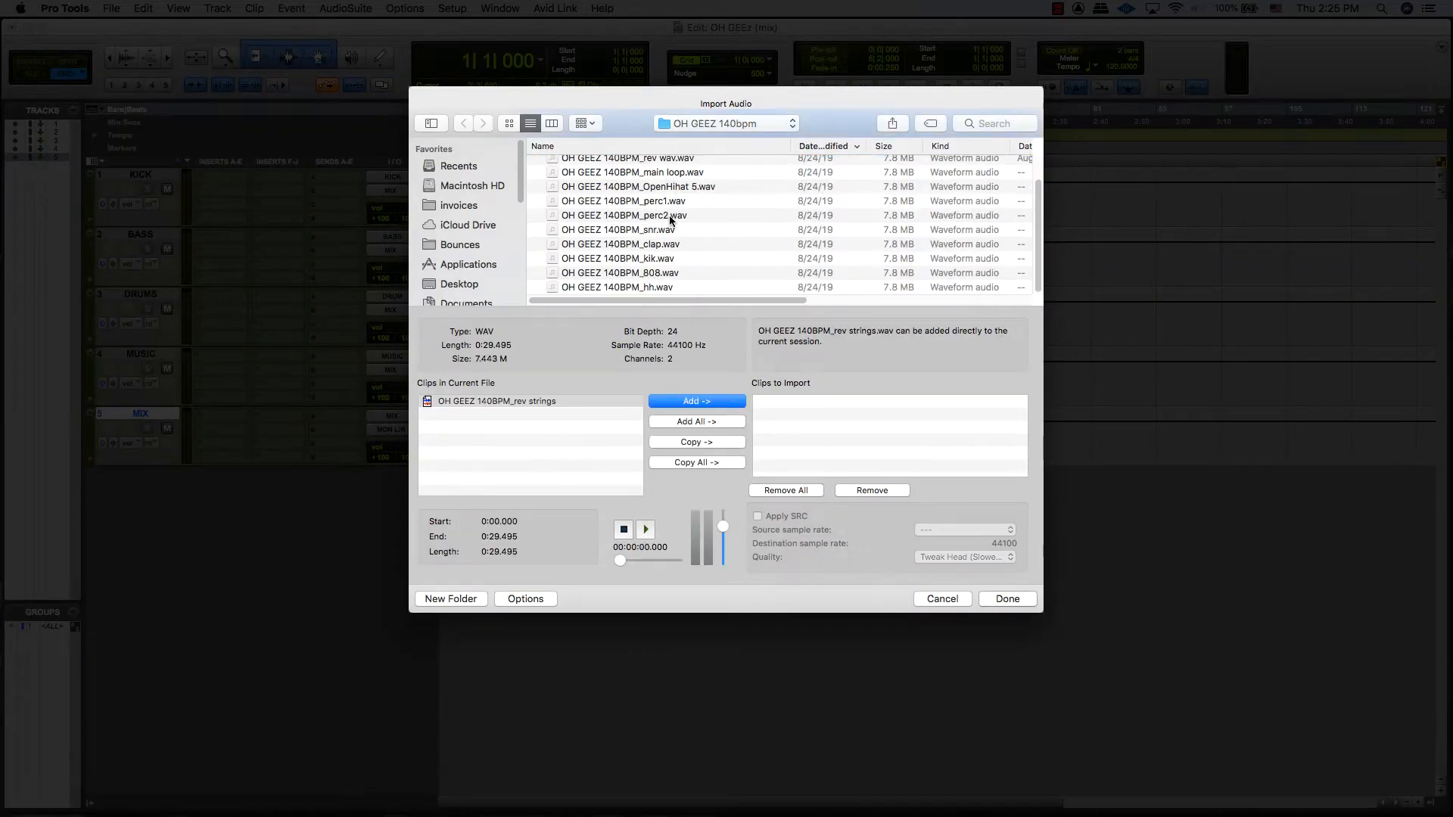
shift+click(656, 287)
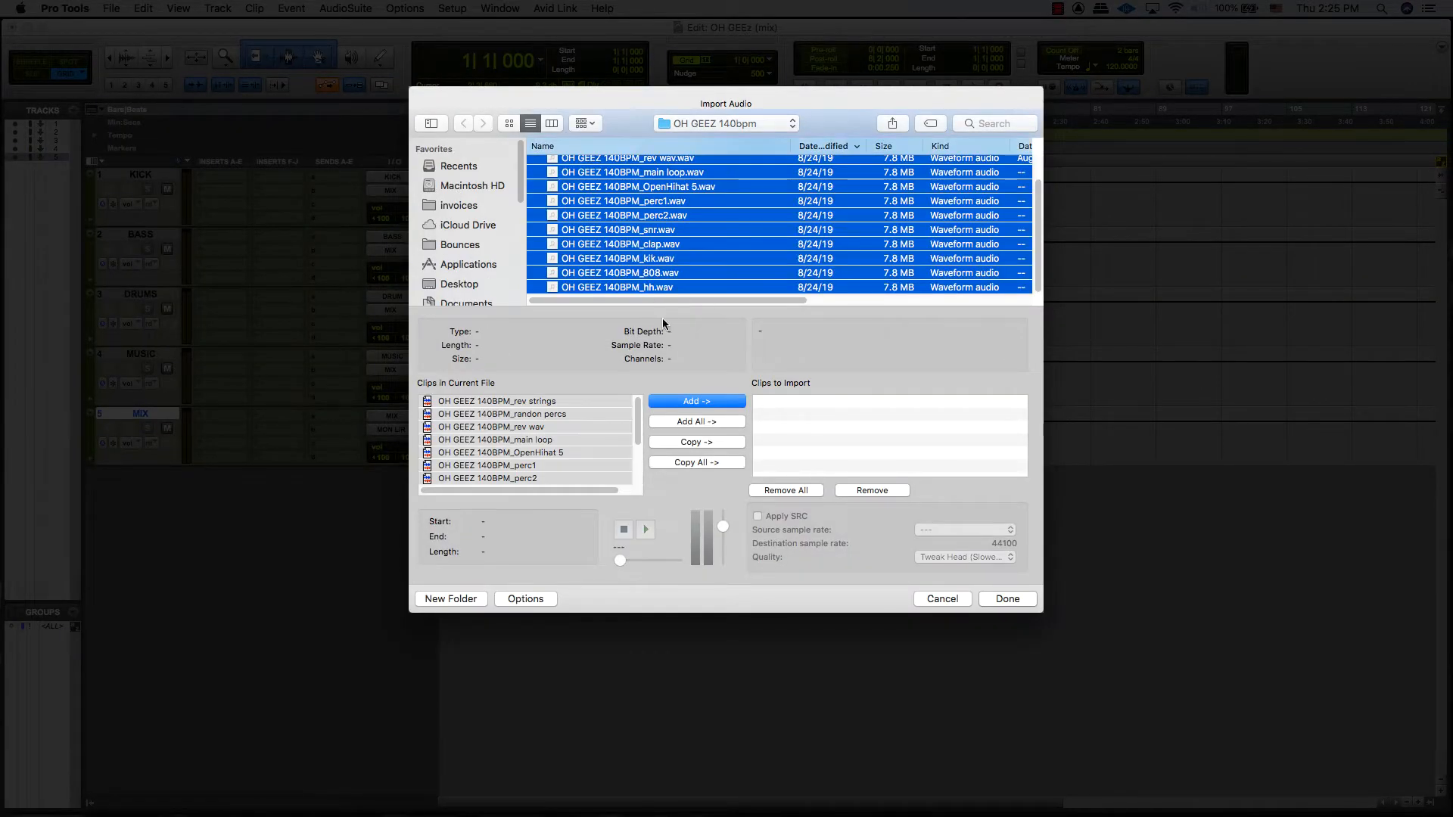
click(712, 444)
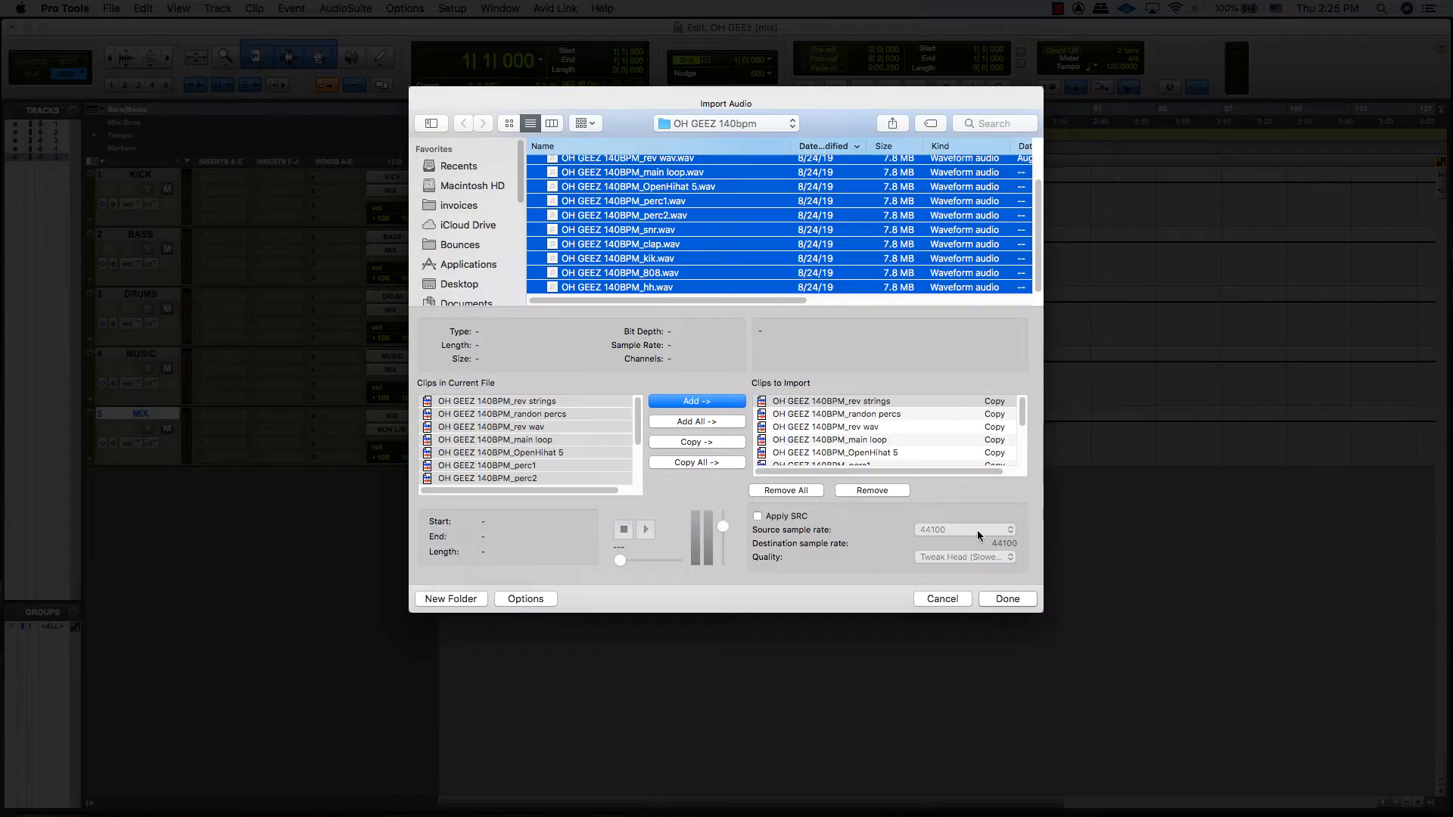
Step: Import the files into the Audio Files folder and place them on new tracks at Session Start
click(1008, 599)
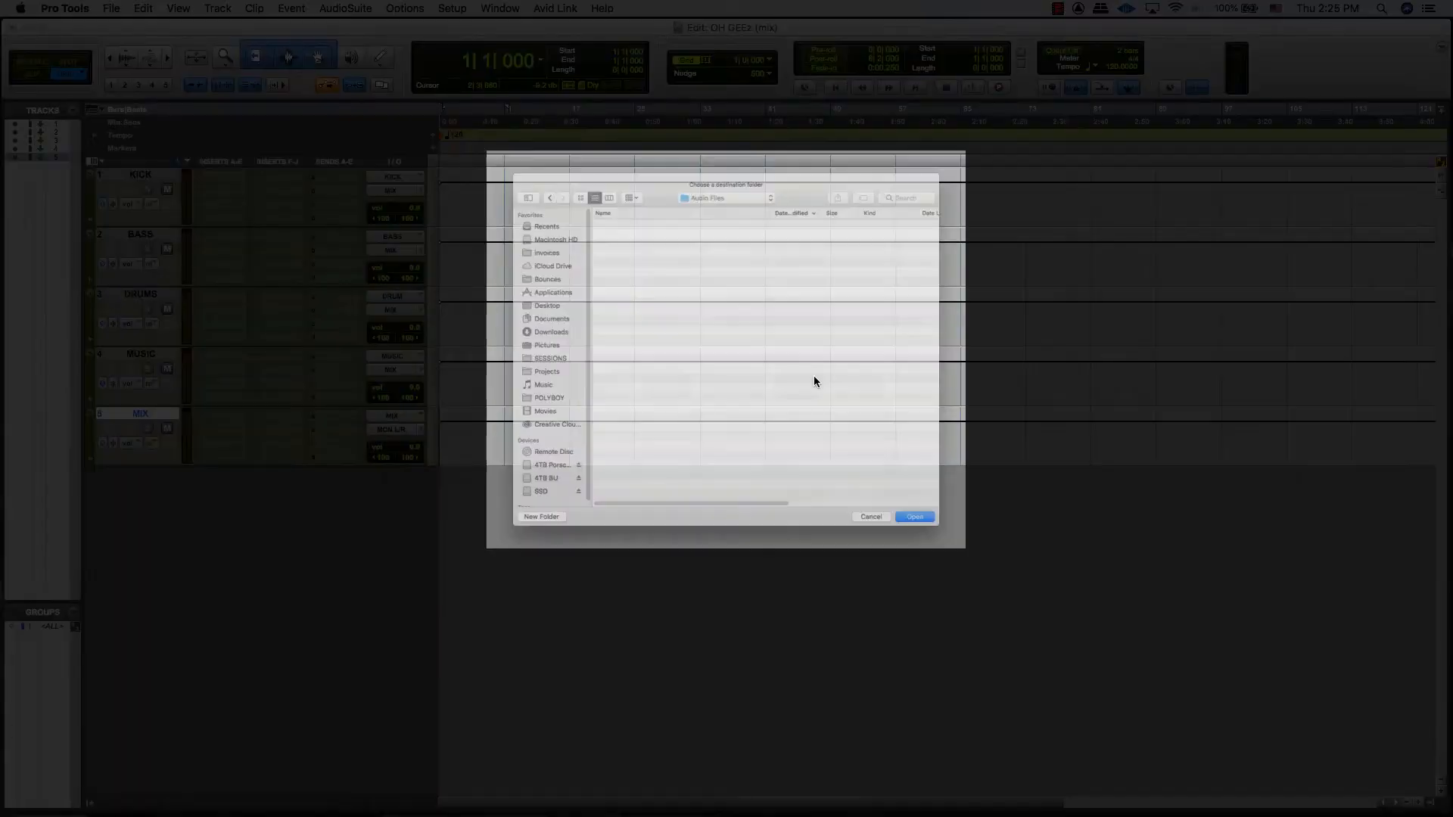
click(1009, 600)
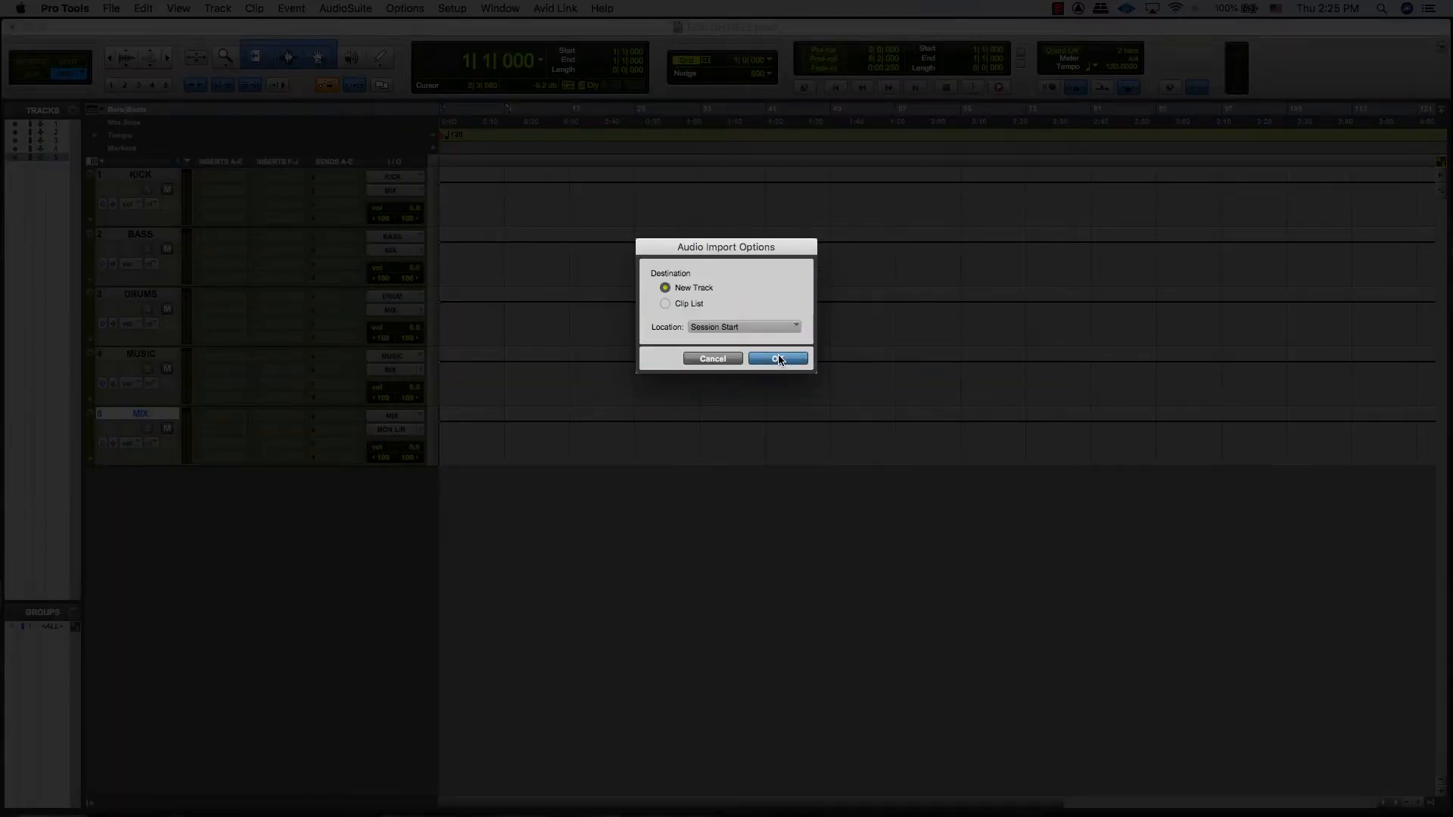
click(779, 359)
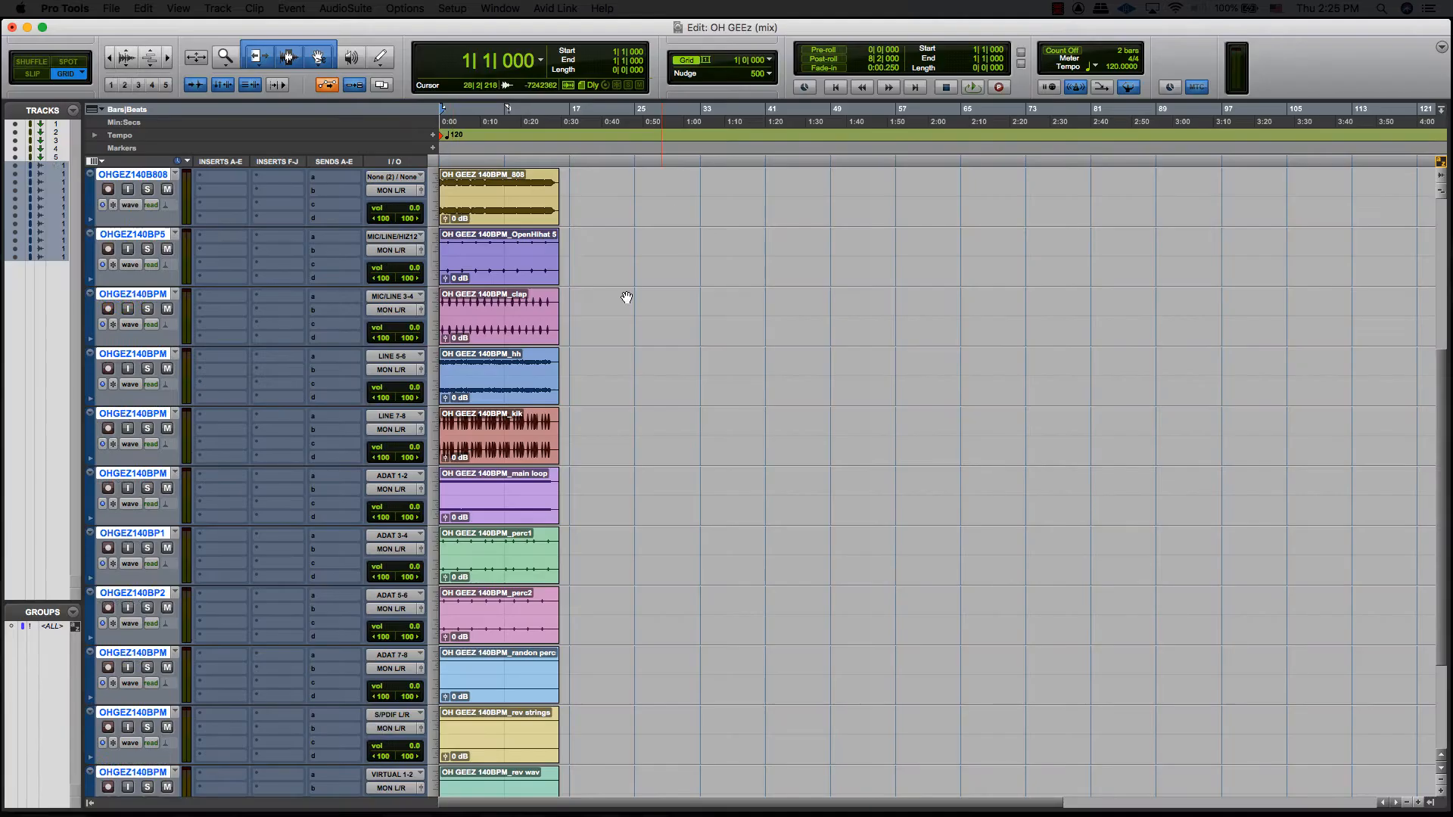
Step: Set the session tempo to 140 BPM
click(516, 218)
key(t)
key(t)
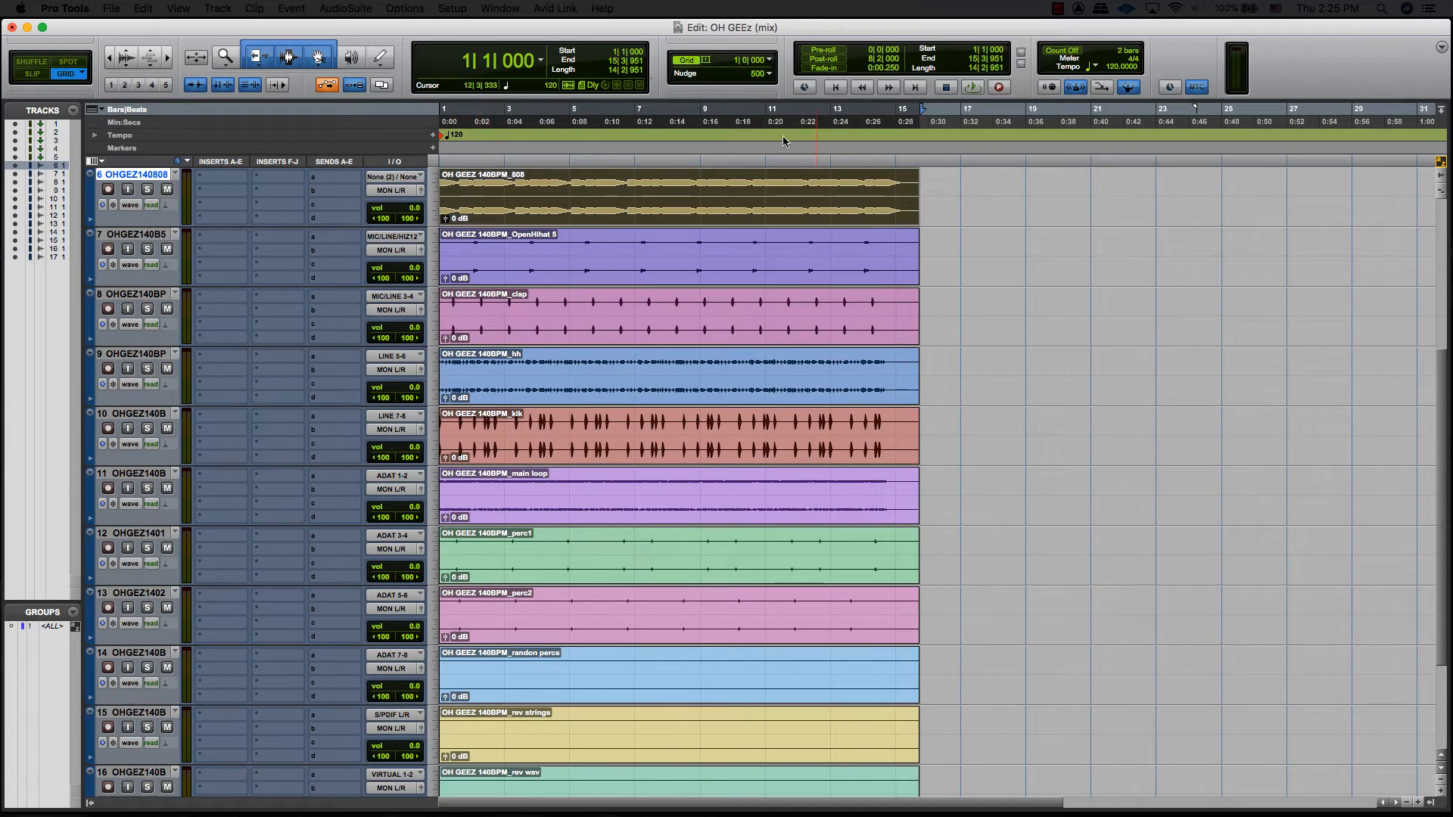
text(140)
key(Return)
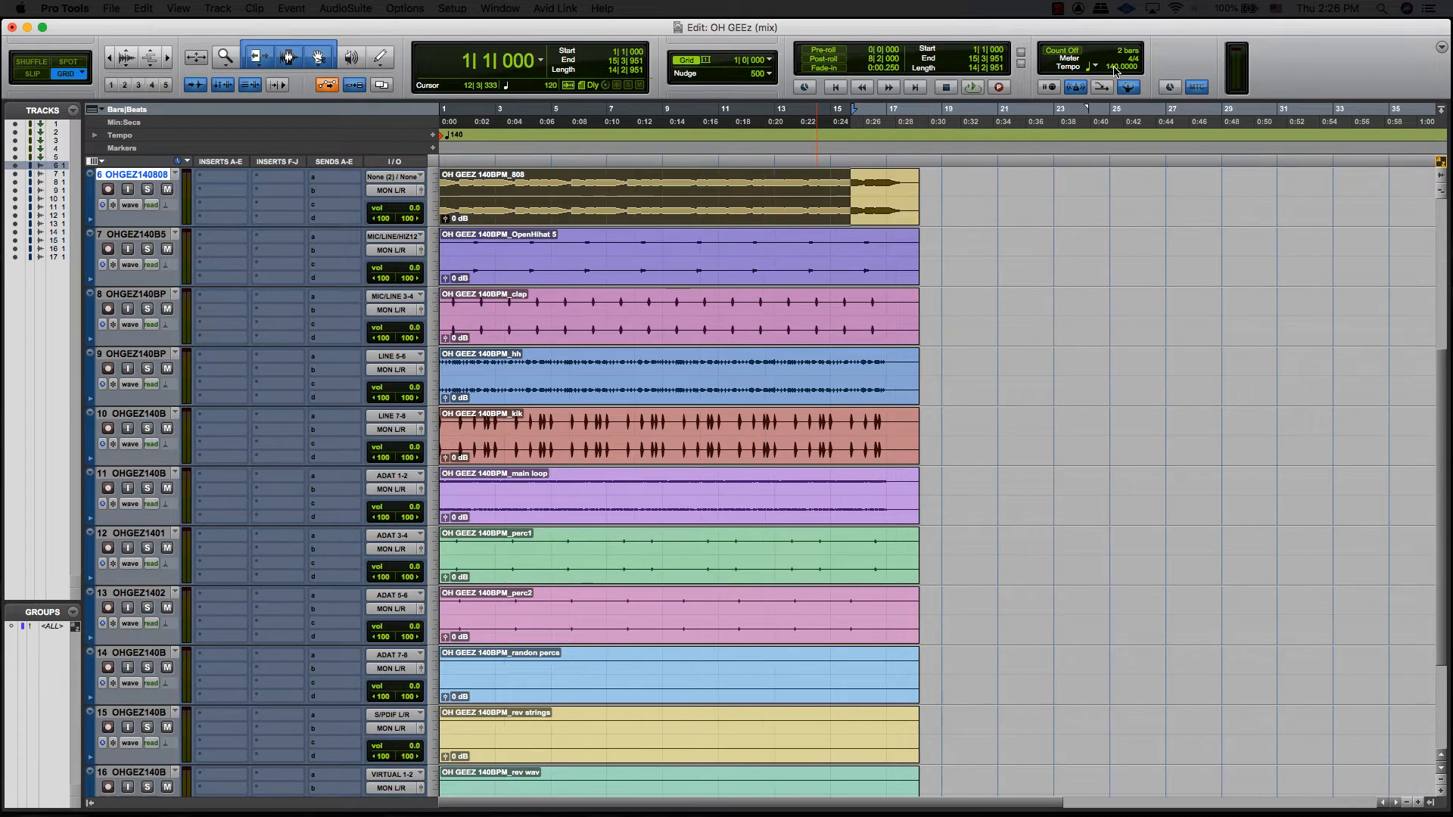
Step: Delete the audio from bar 17 onward across all the imported tracks
key(super+shift+g)
click(887, 182)
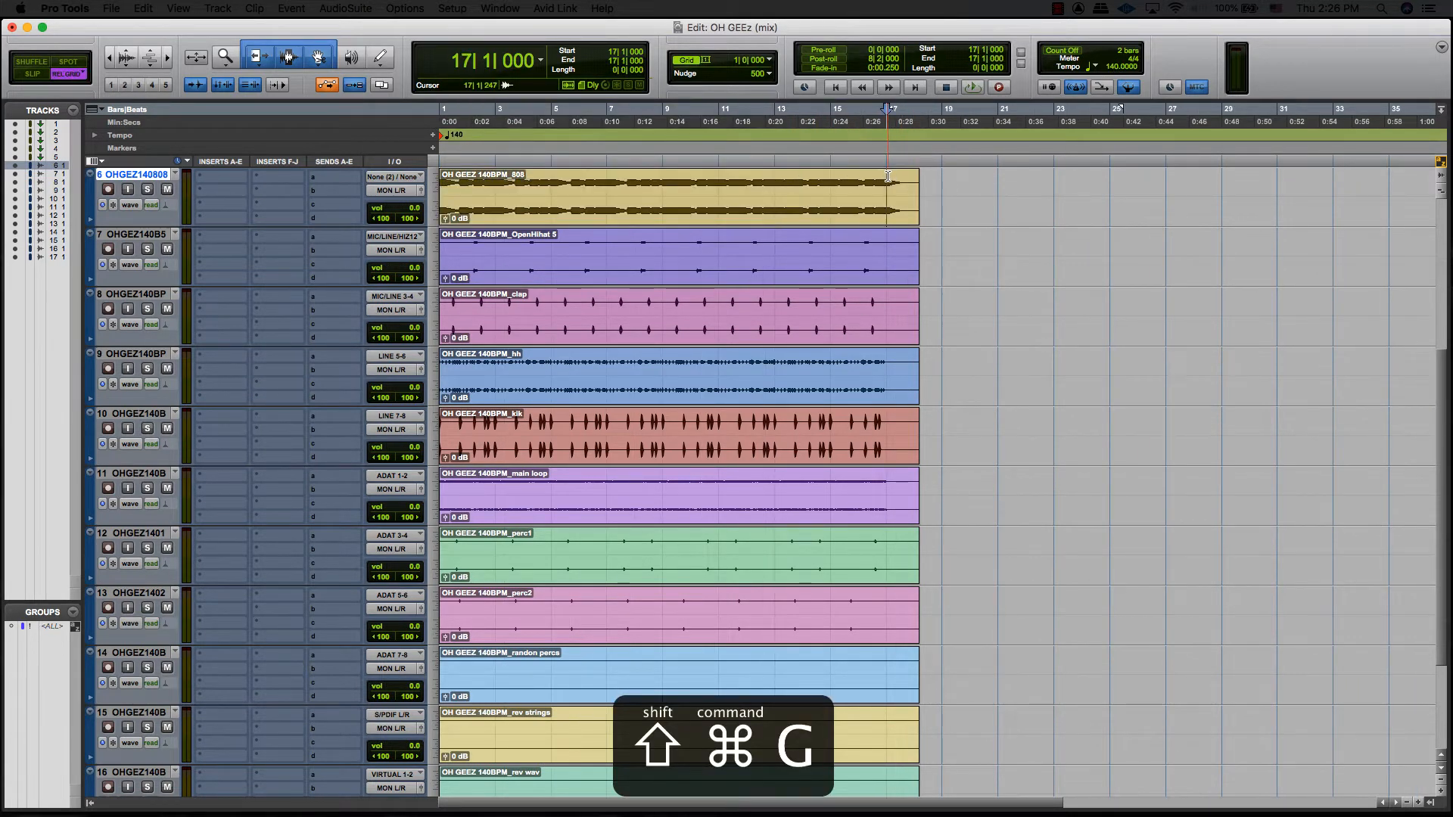
drag(887, 186, 1049, 712)
key(Delete)
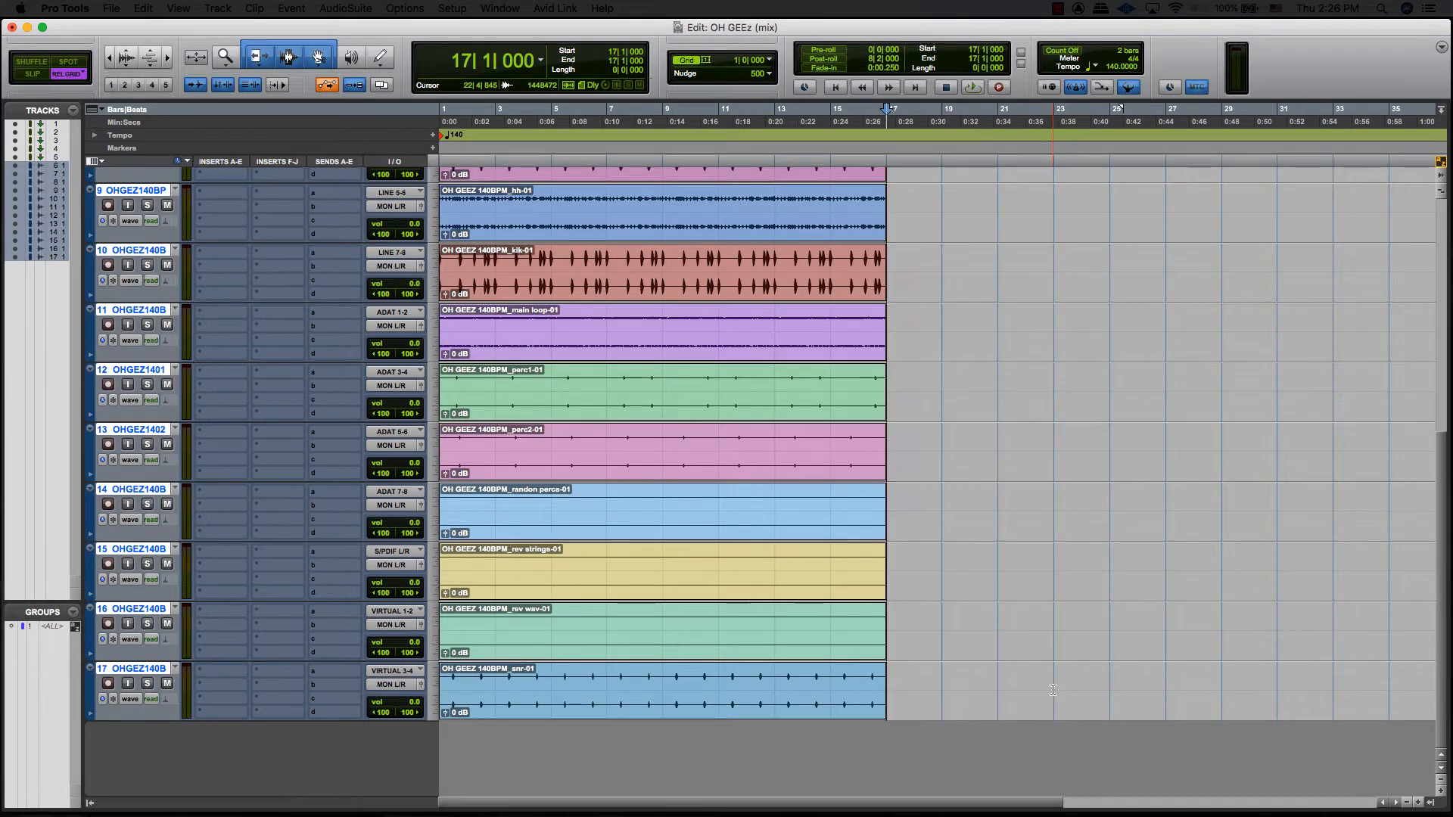
Step: Check the trimmed clips in Grid and Relative Grid modes and select the 808 clip from bar 1 to bar 17
scroll(954, 712, up, 5)
key(F4)
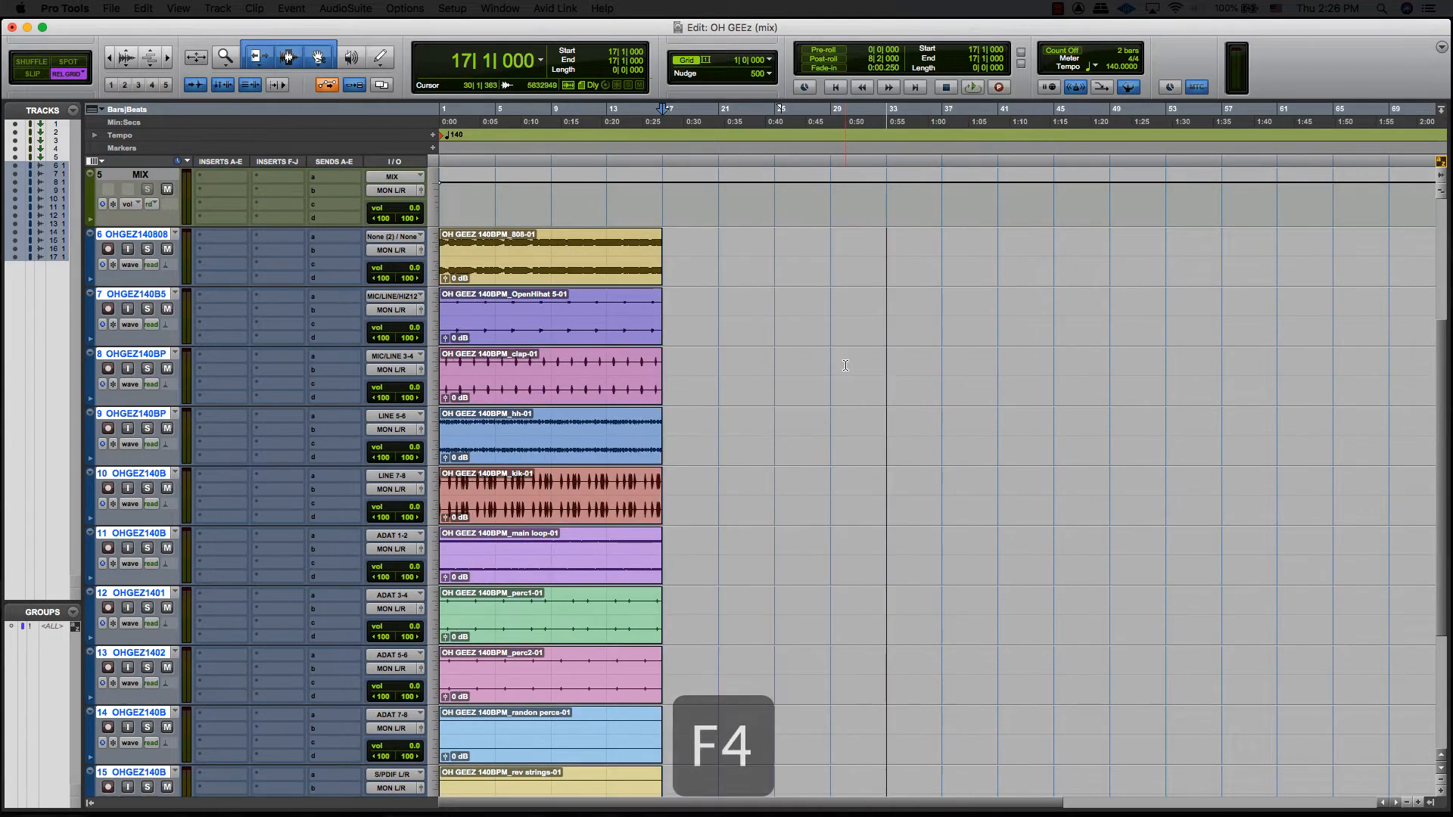
click(515, 279)
key(F4)
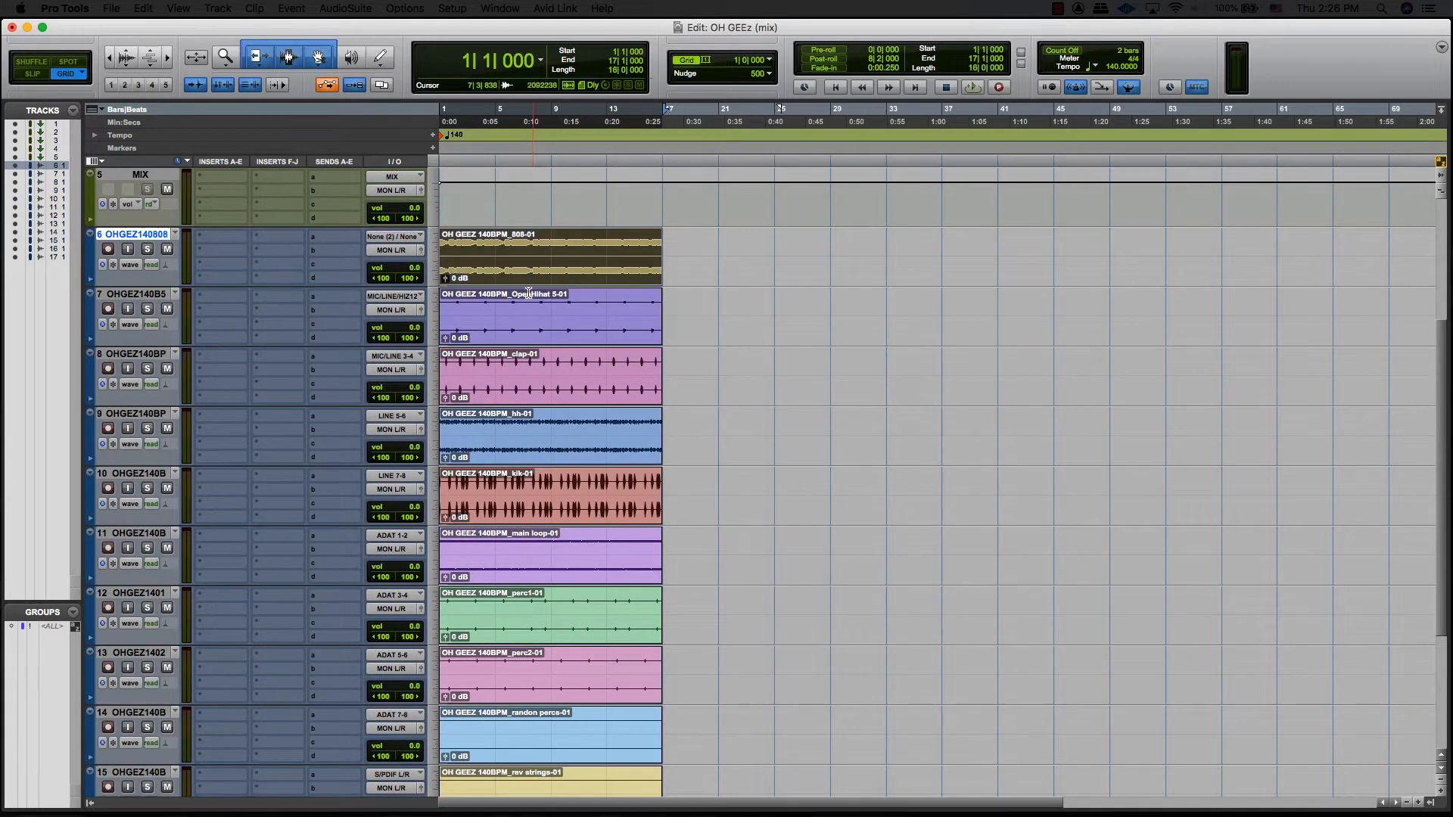
click(503, 235)
key(t)
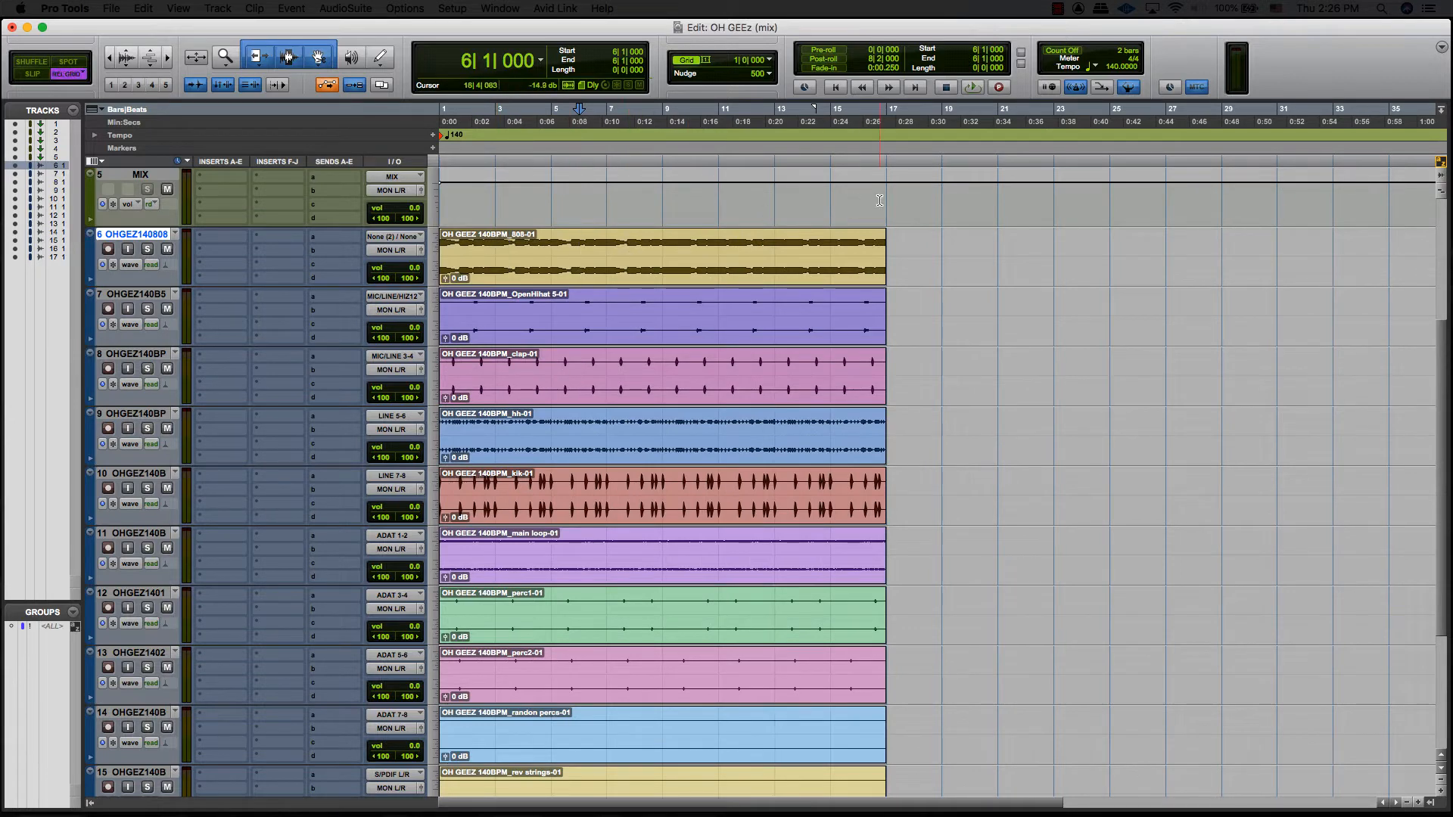
drag(880, 201, 409, 275)
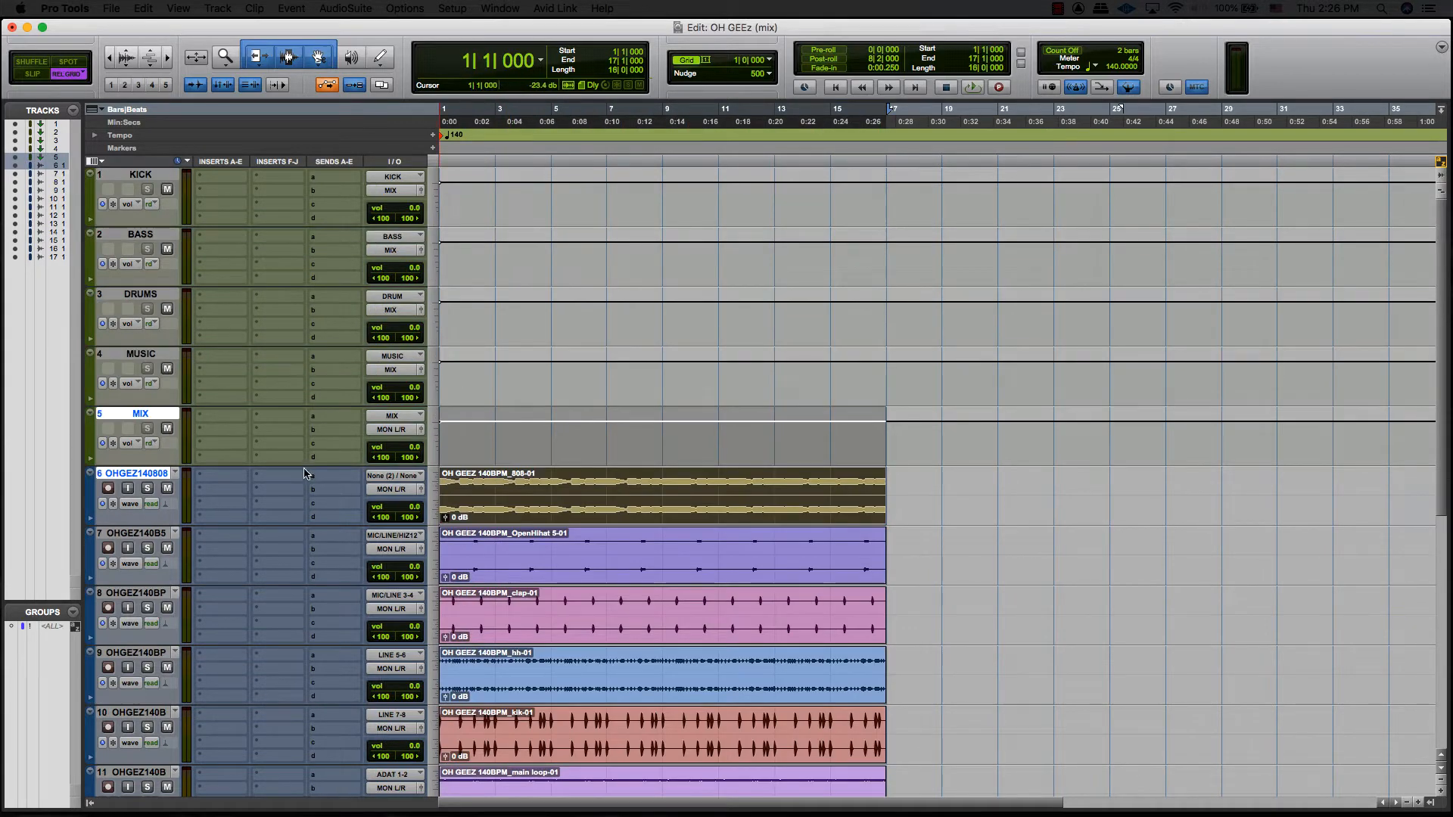
click(134, 471)
click(505, 503)
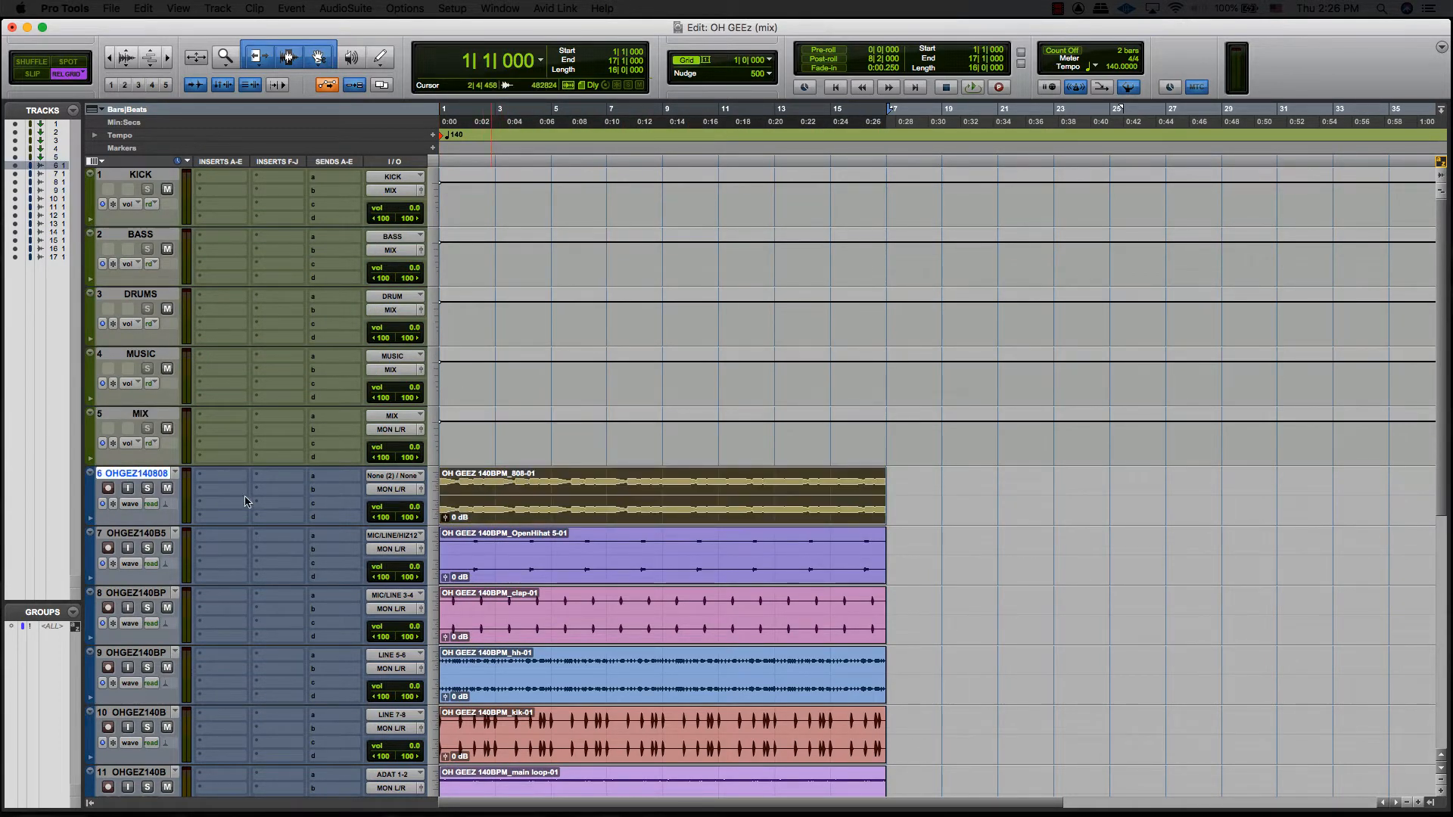
Step: Rename the first three imported tracks in order as 808, OHAT and CLAP
double_click(130, 474)
text(808)
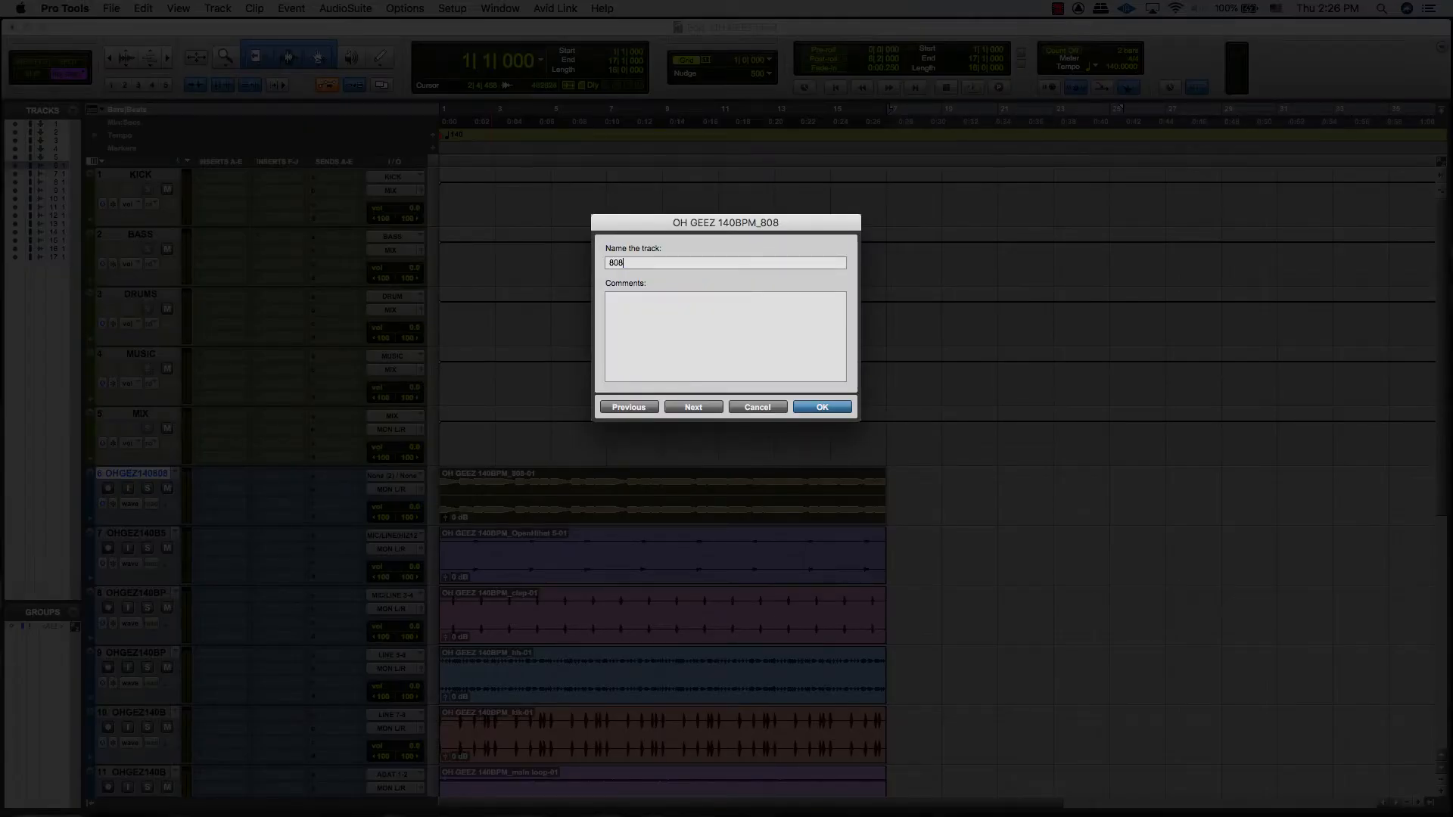
key(super+Right)
text(oh)
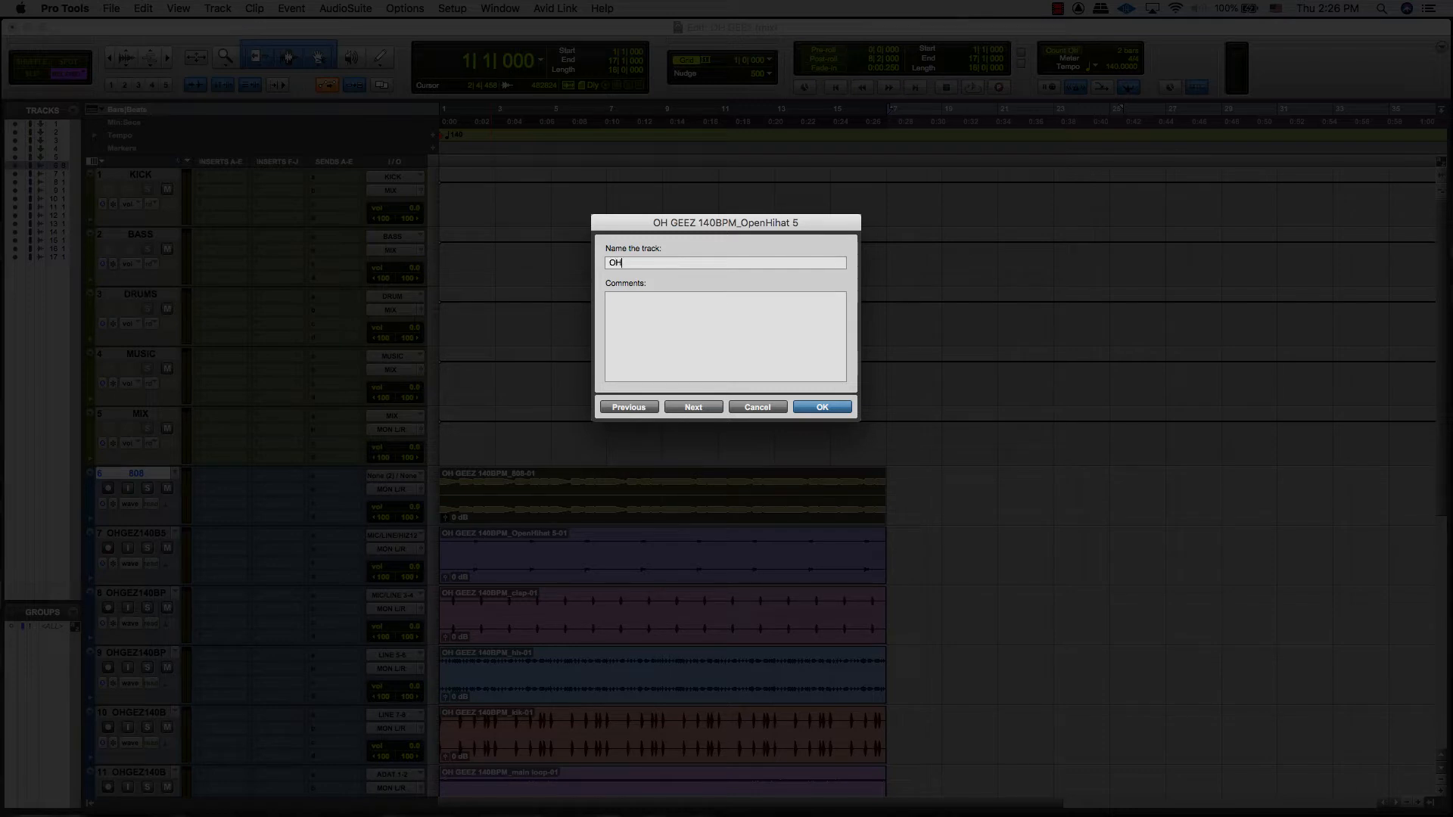
text(AT)
key(super+Right)
text(CLAP)
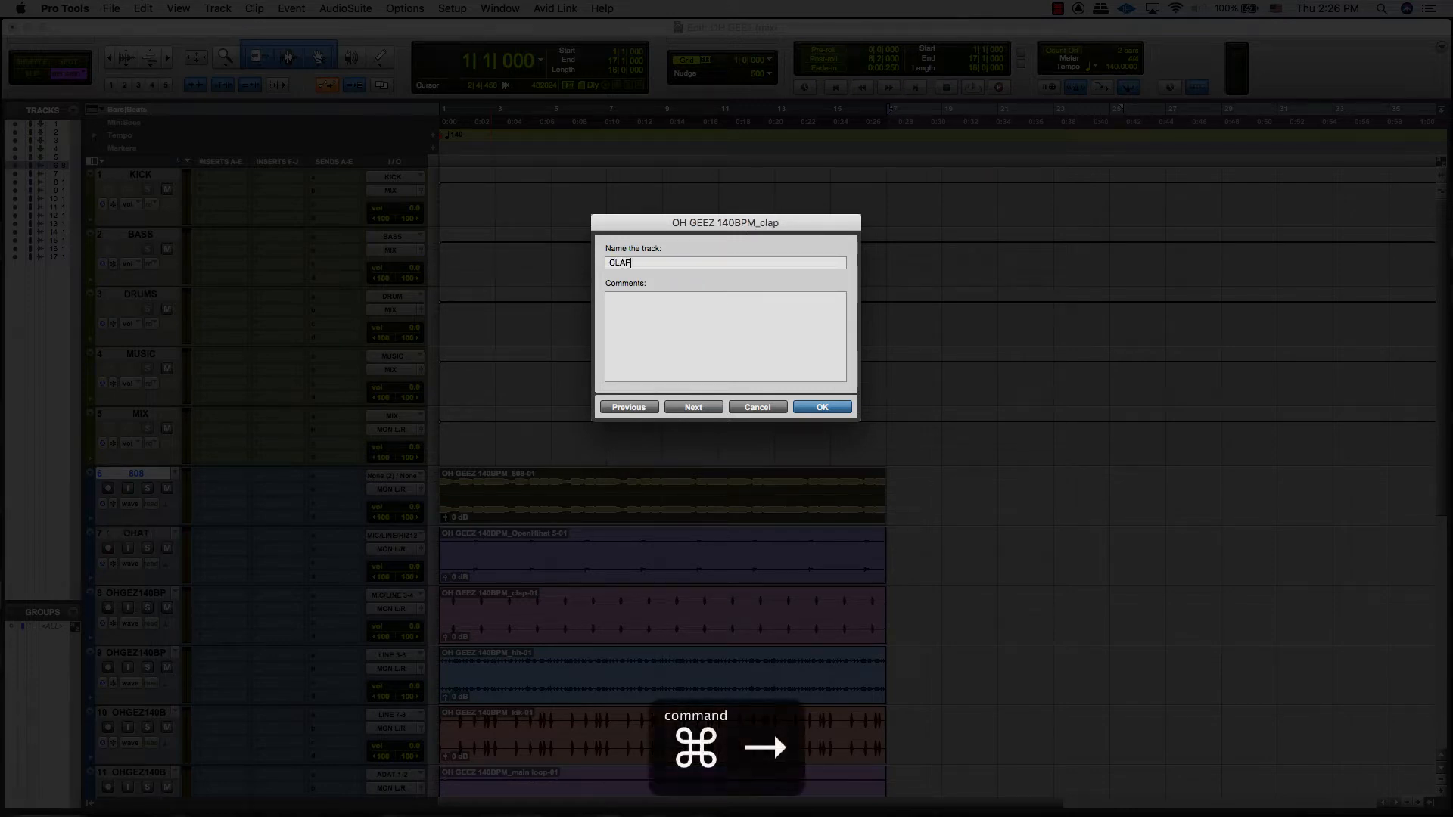
key(super+Right)
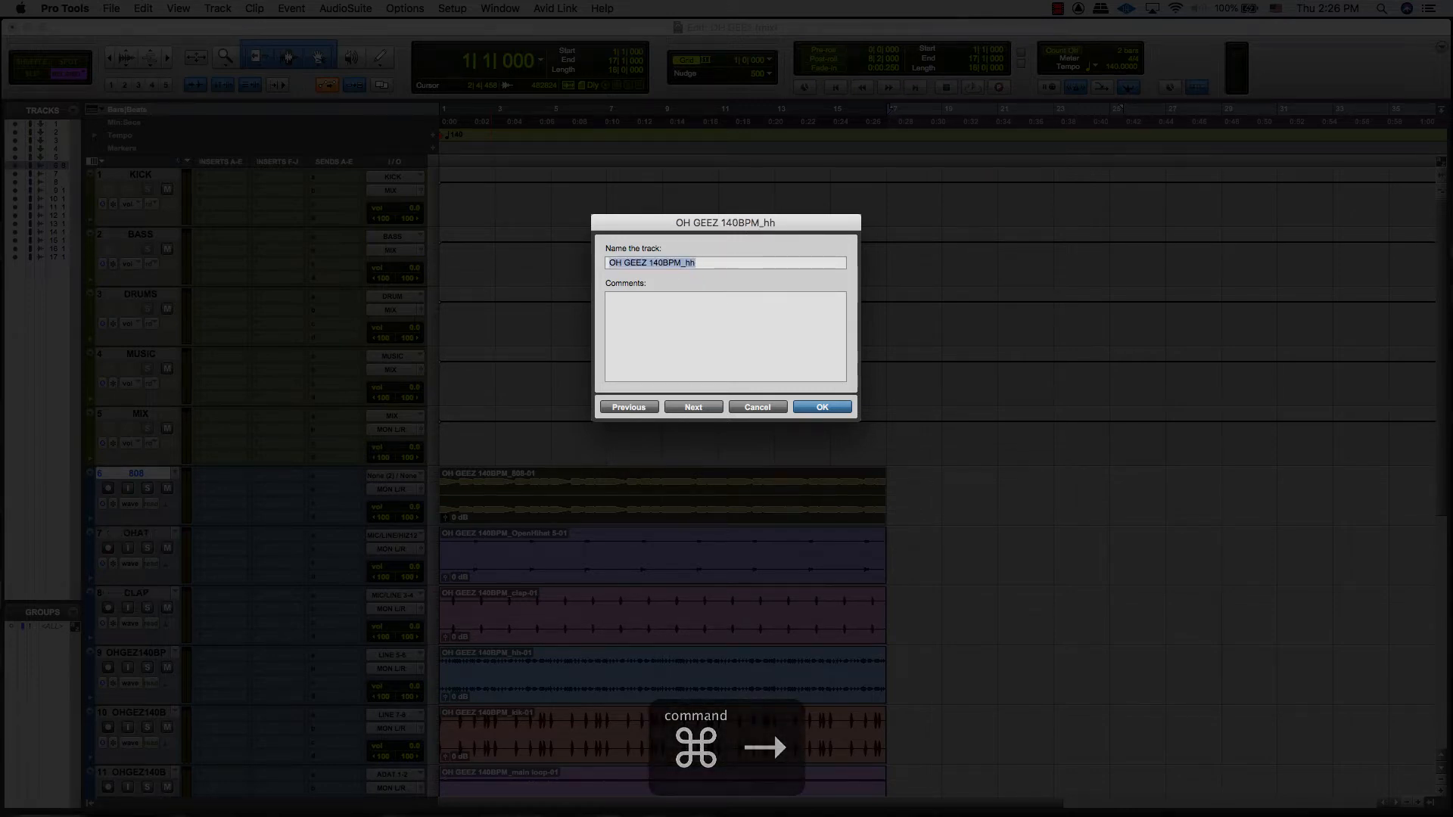
Step: Go back and forth through the track naming dialogs of CLAP and the tracks following it, ending on the hh track
key(super+Left)
key(super+Right)
key(super+Right)
key(super+Left)
key(super+Left)
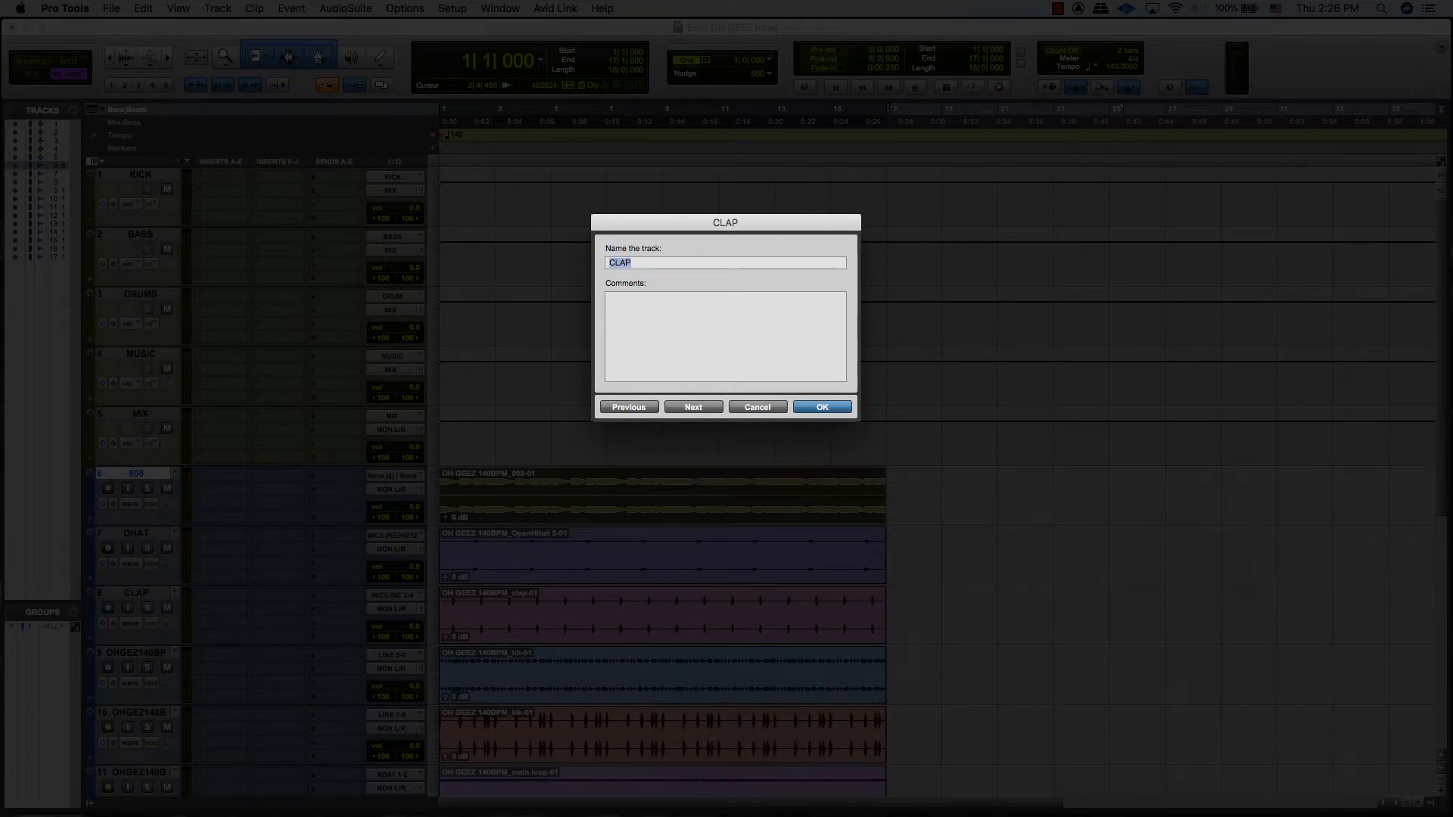
key(super+Right)
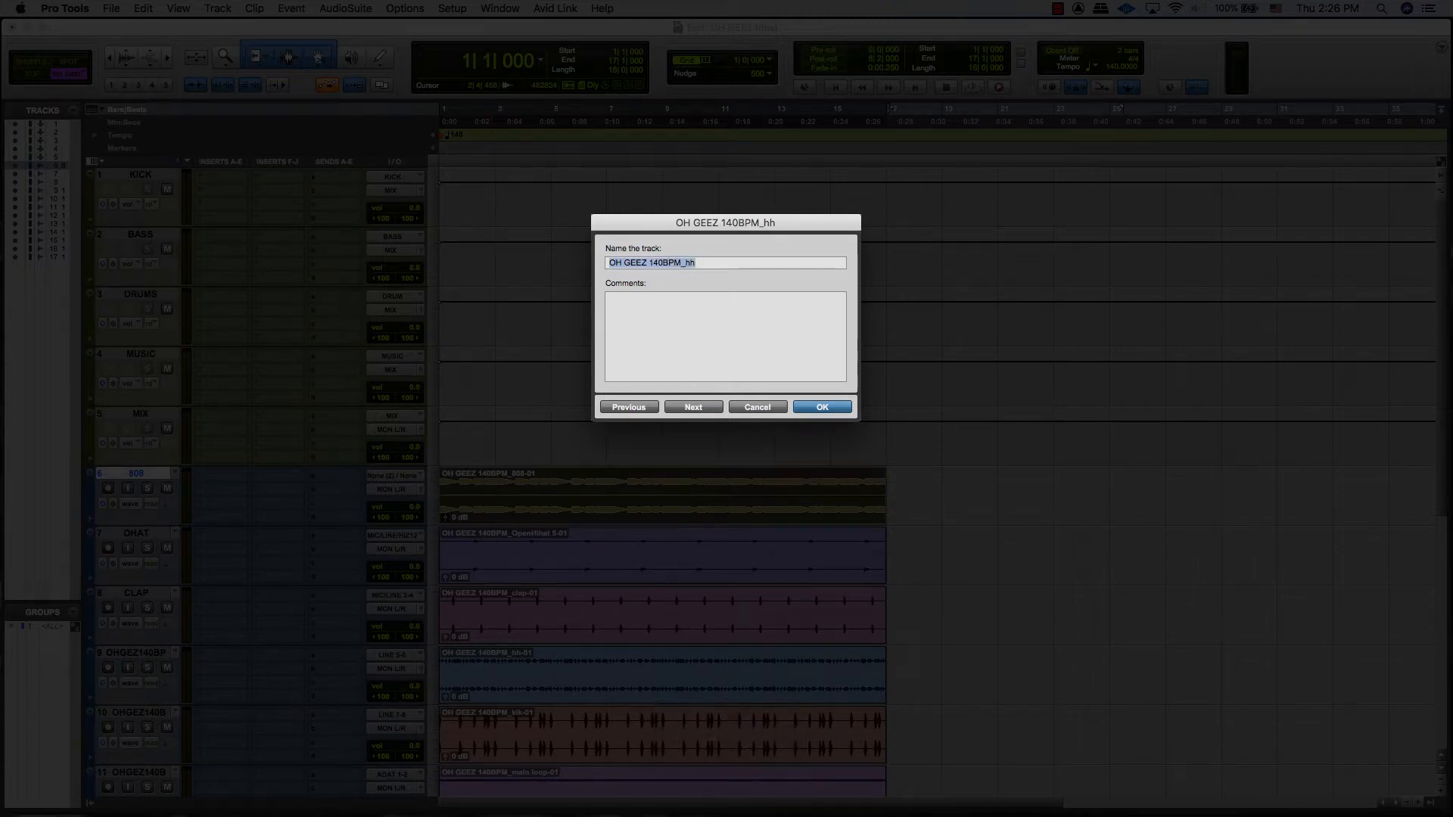
key(super+Left)
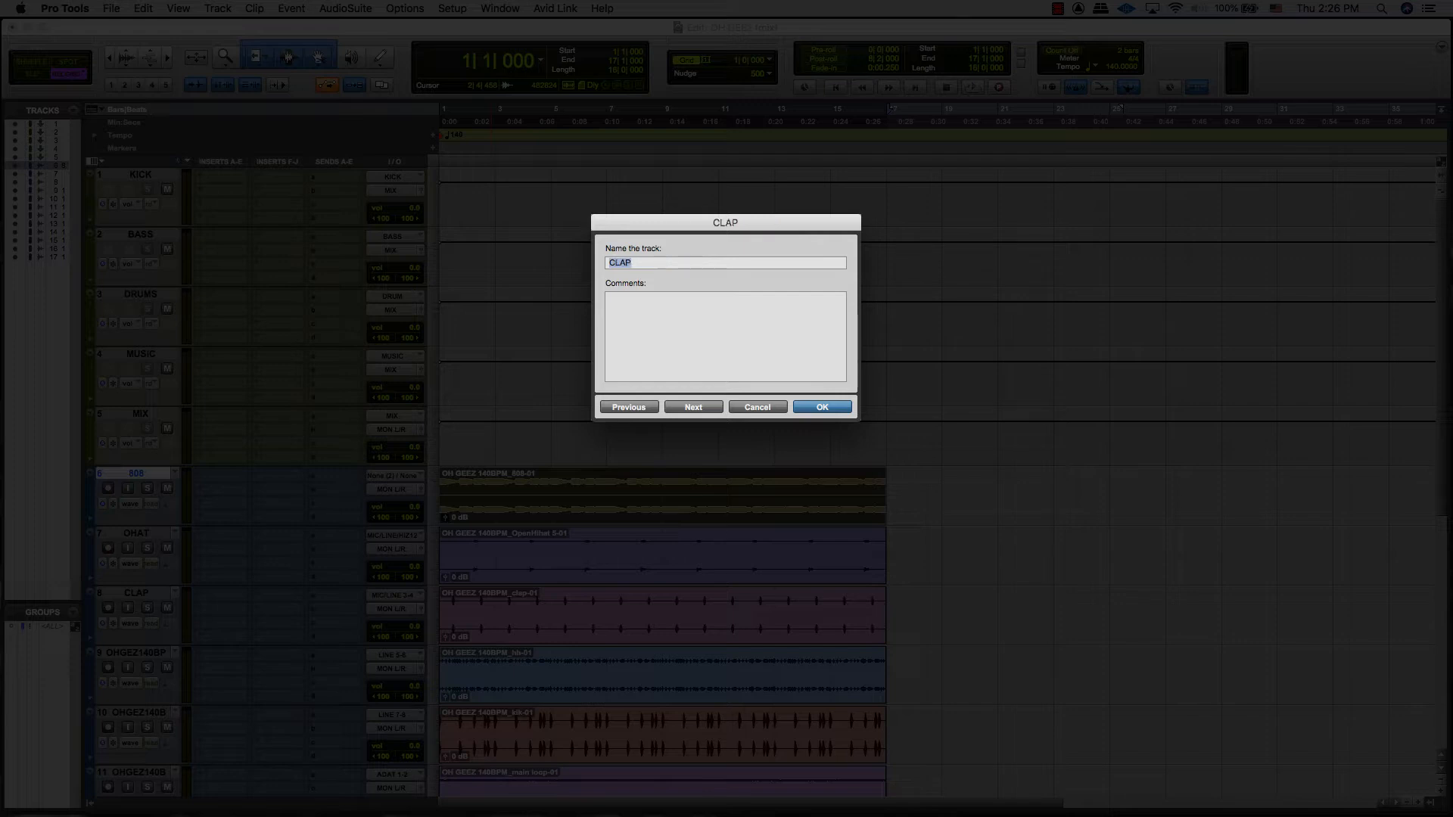
key(super+Right)
key(super+Right)
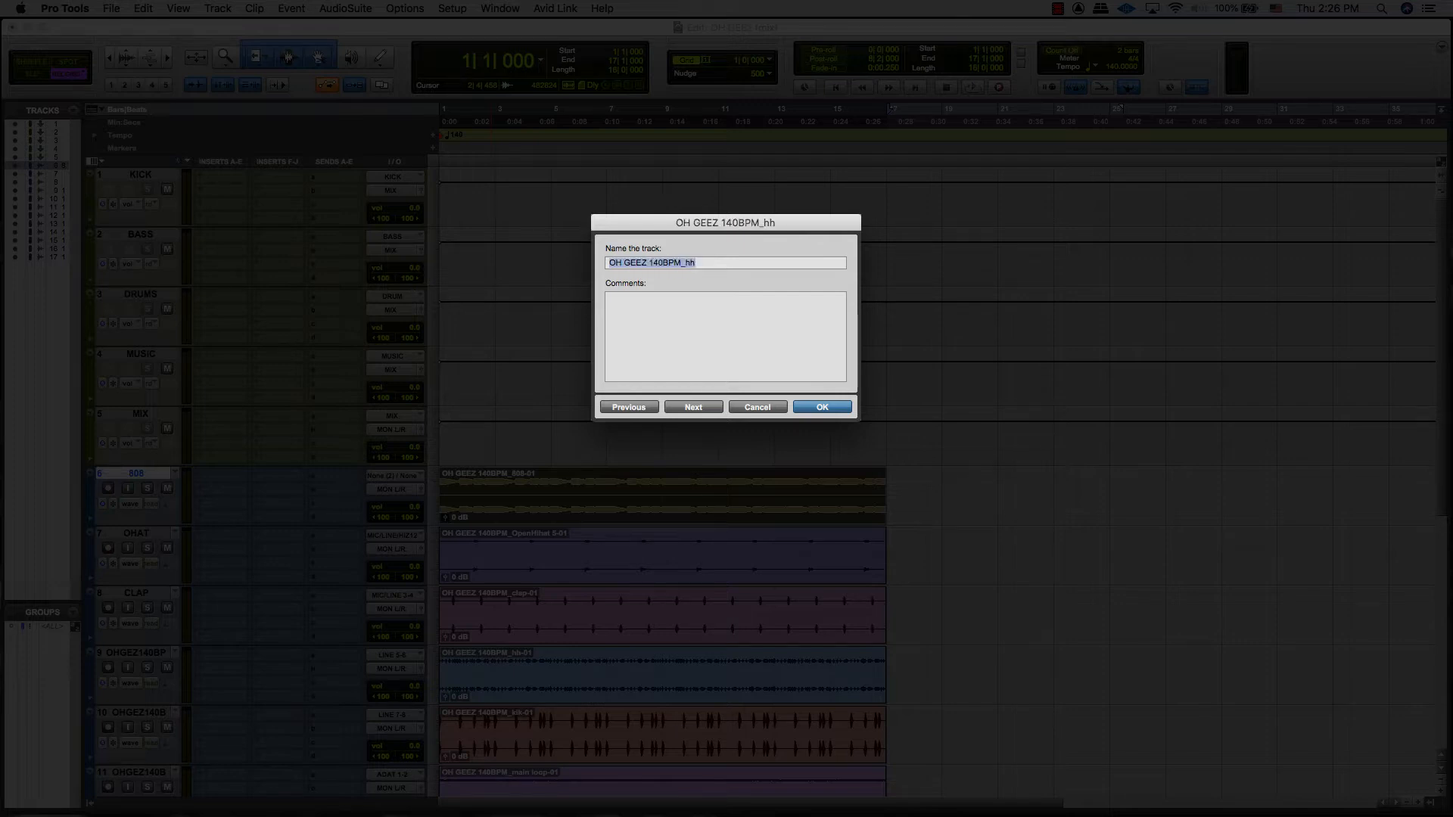
Step: Rename the hh, kik, main loop, perc1 and perc2 tracks as HH, KIK, MAIN LOOP, PERC1 and PERC2
text(HH)
key(super+Right)
text(KICK)
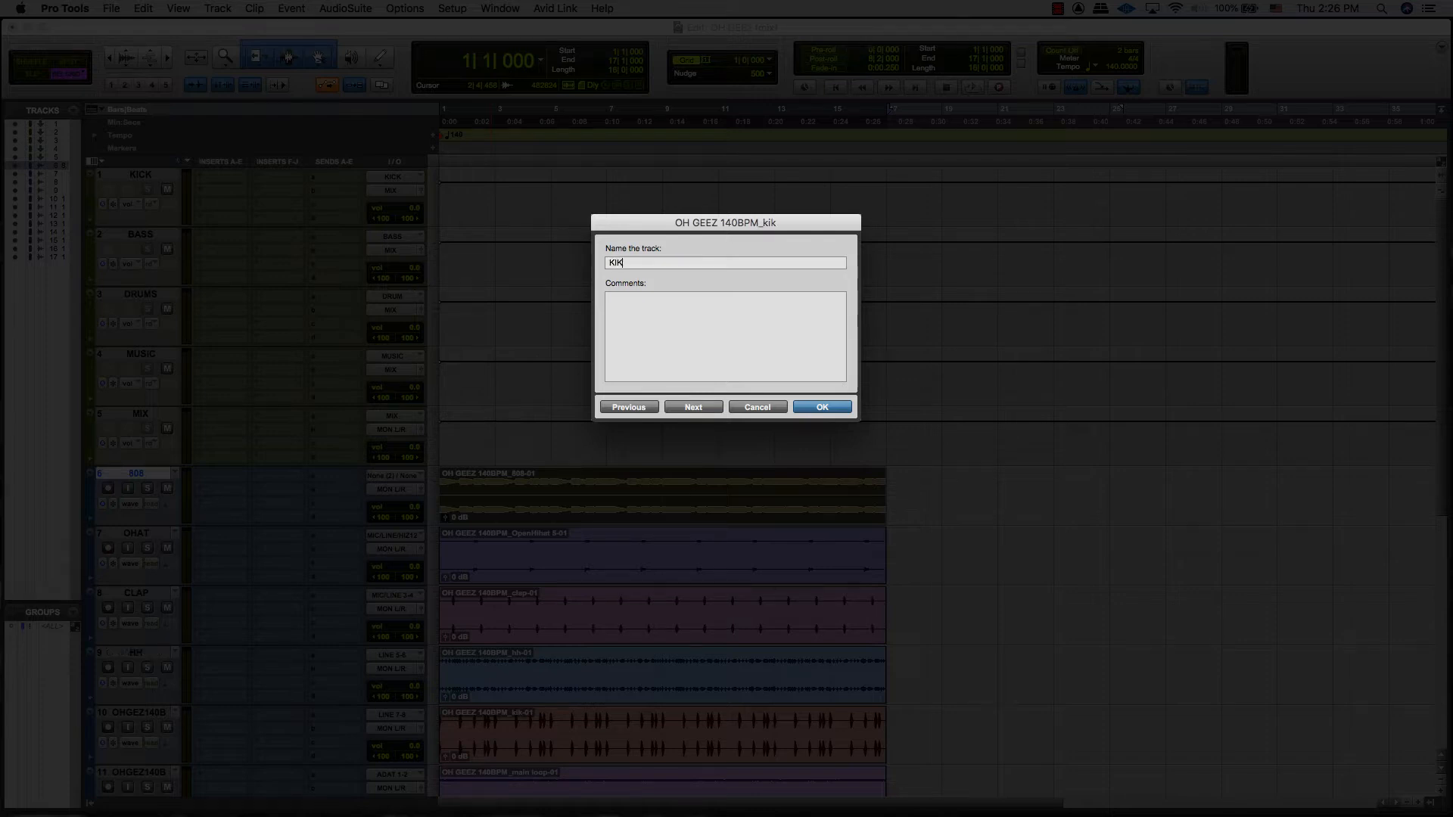
key(super+Right)
text(MAIN LOOP)
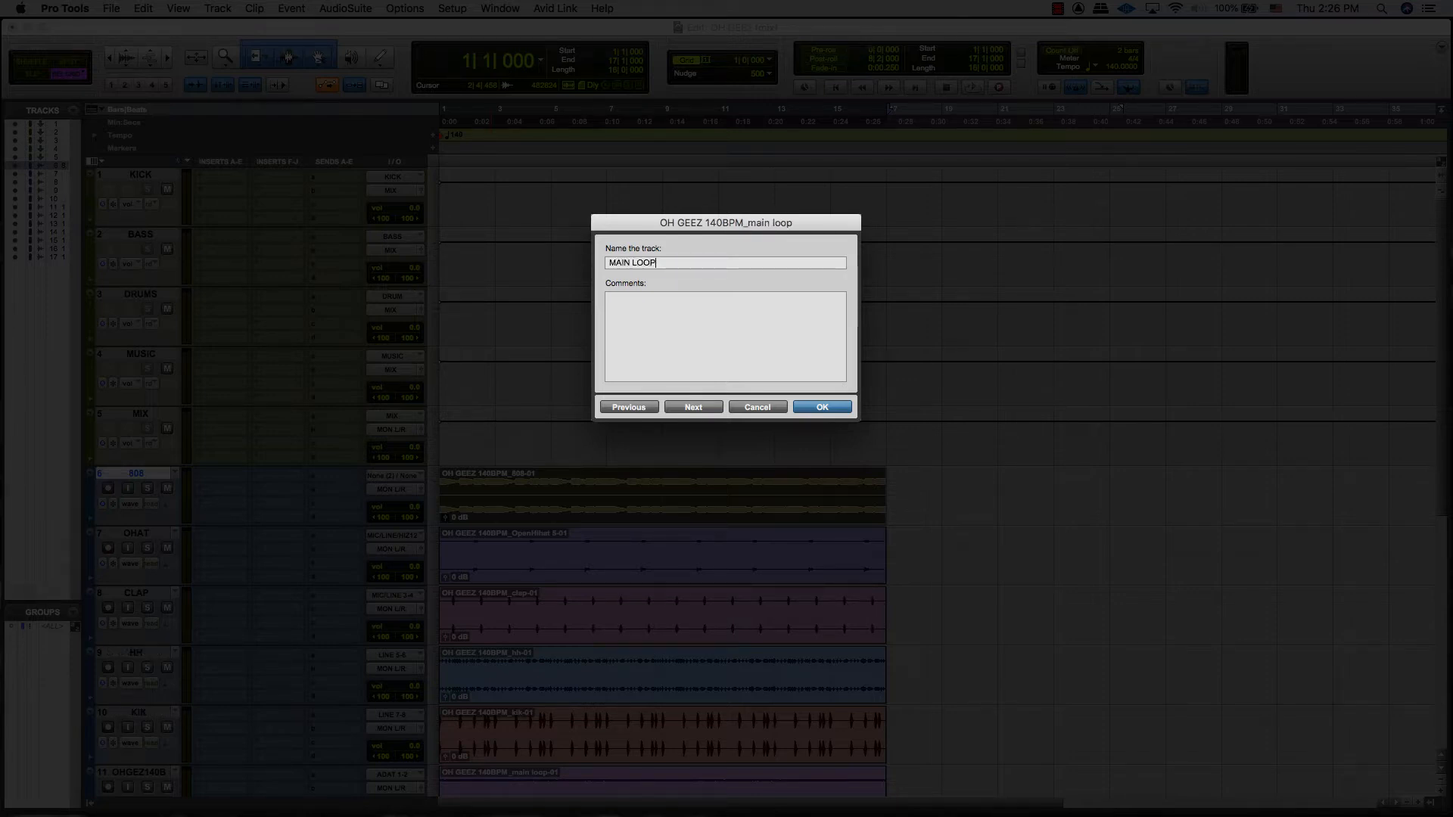
key(super+Right)
text(PERC1)
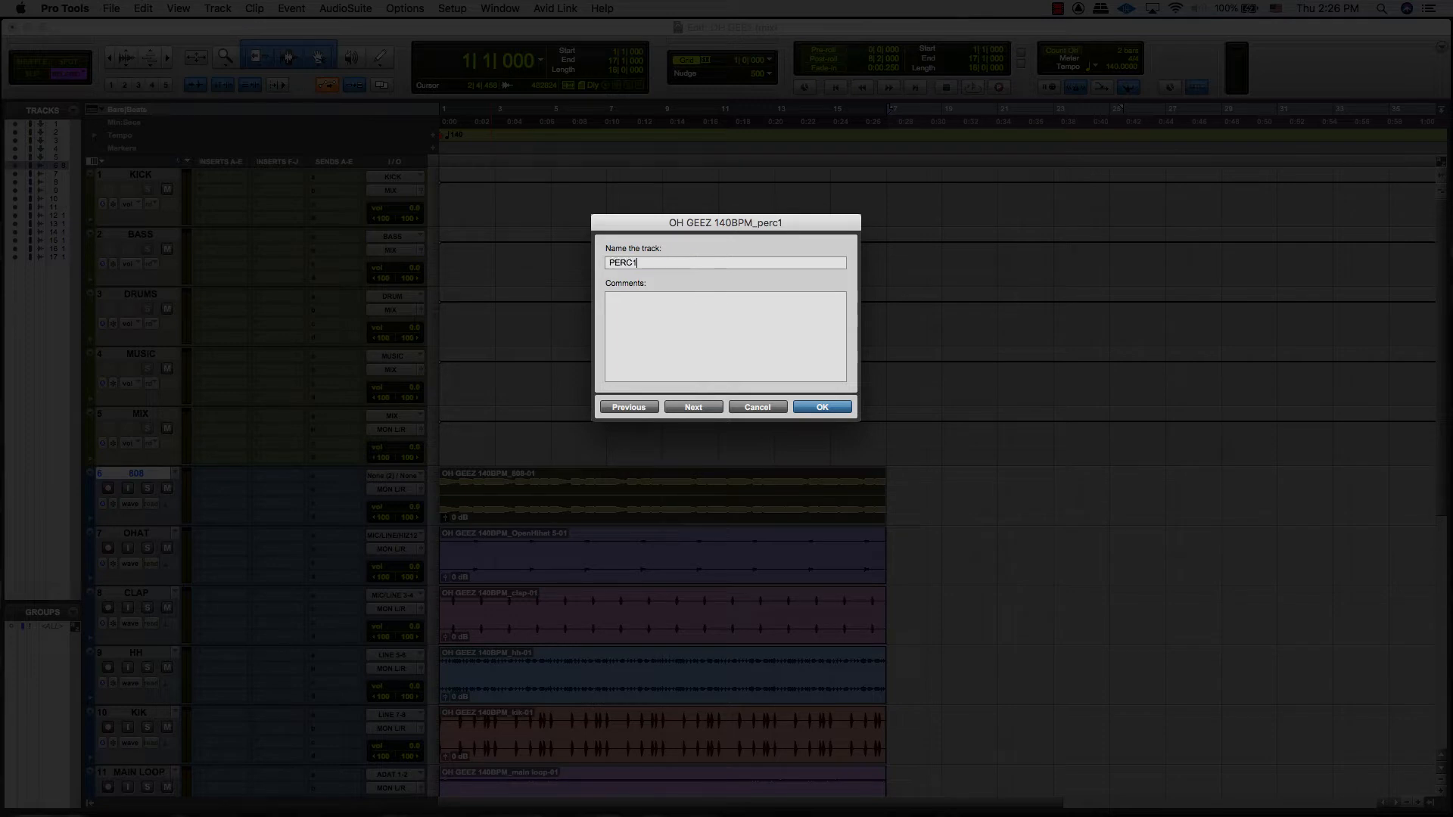
key(super+Right)
text(PERC2)
Step: Rename the last four imported tracks as RAN PERC, REV STRINGS, REV and SNR and accept the names
key(super+Right)
text(P)
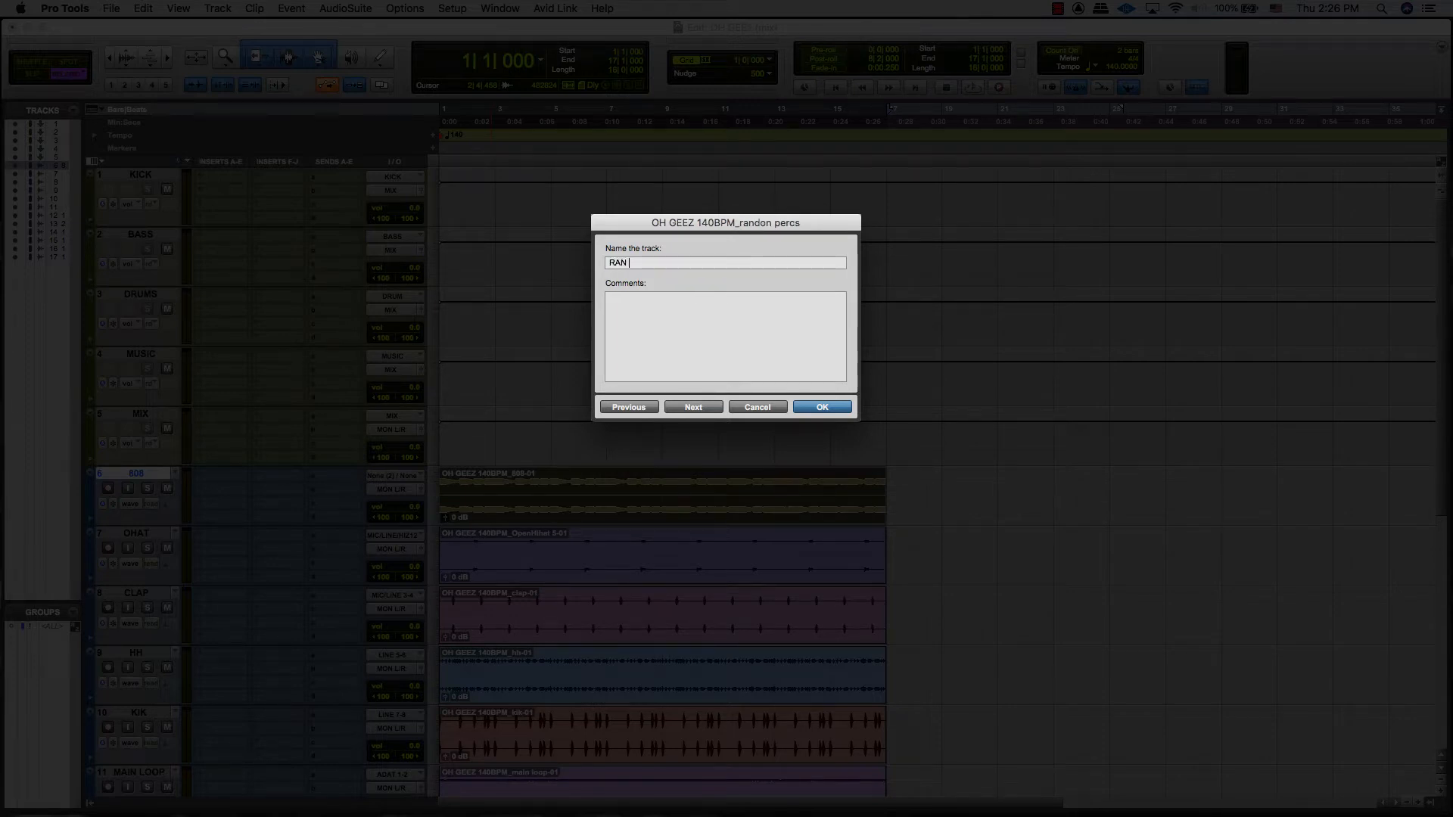
text(AN PERC)
key(super+Right)
key(BackSpace)
text(REV STRINGS)
key(super+Right)
text(REV VOX)
key(super+Right)
text(SNR)
key(super+Right)
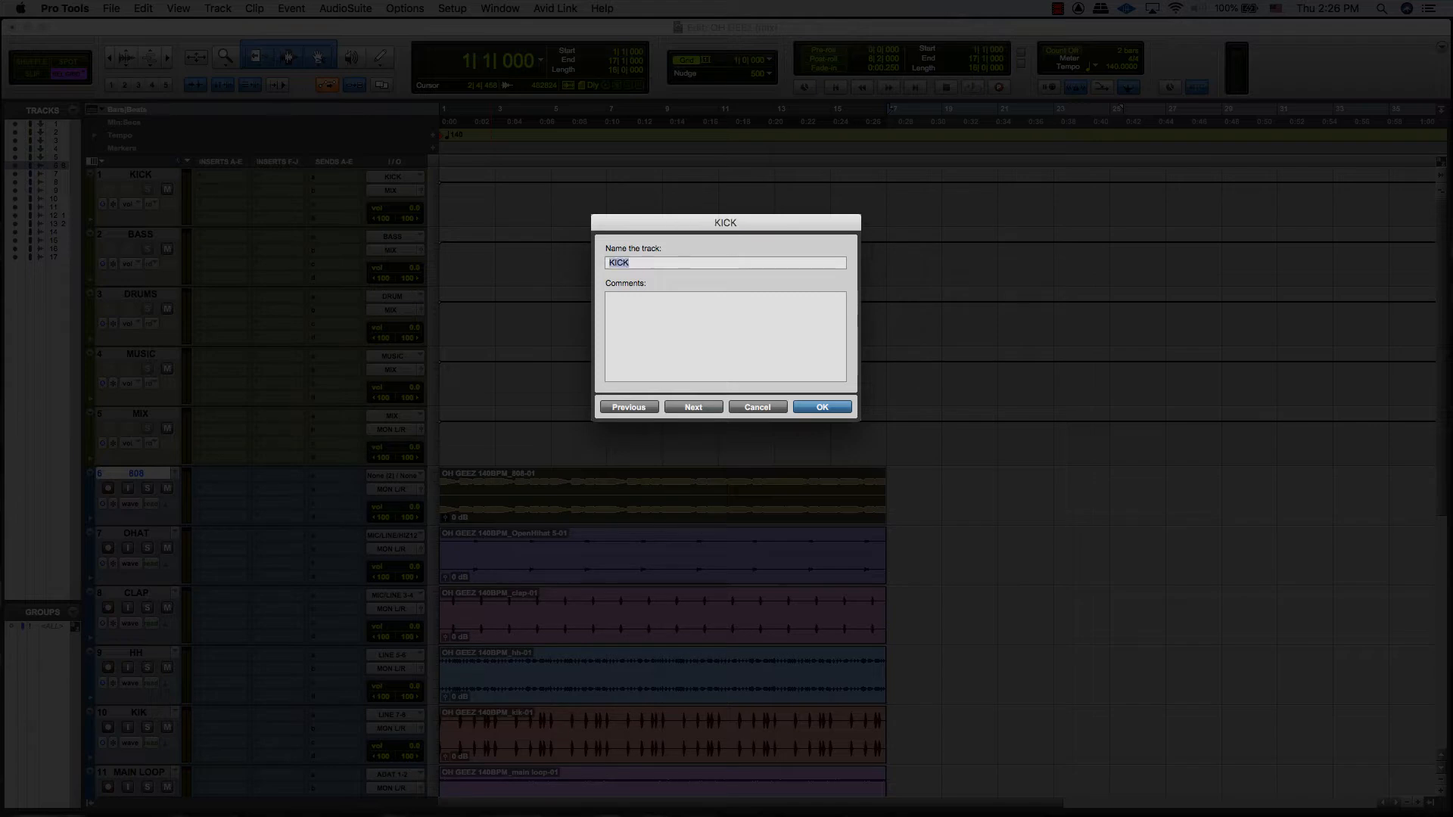
key(Return)
Step: Reorder the audio tracks so that KIK sits directly below 808 and SNR directly below KIK
scroll(266, 560, down, 5)
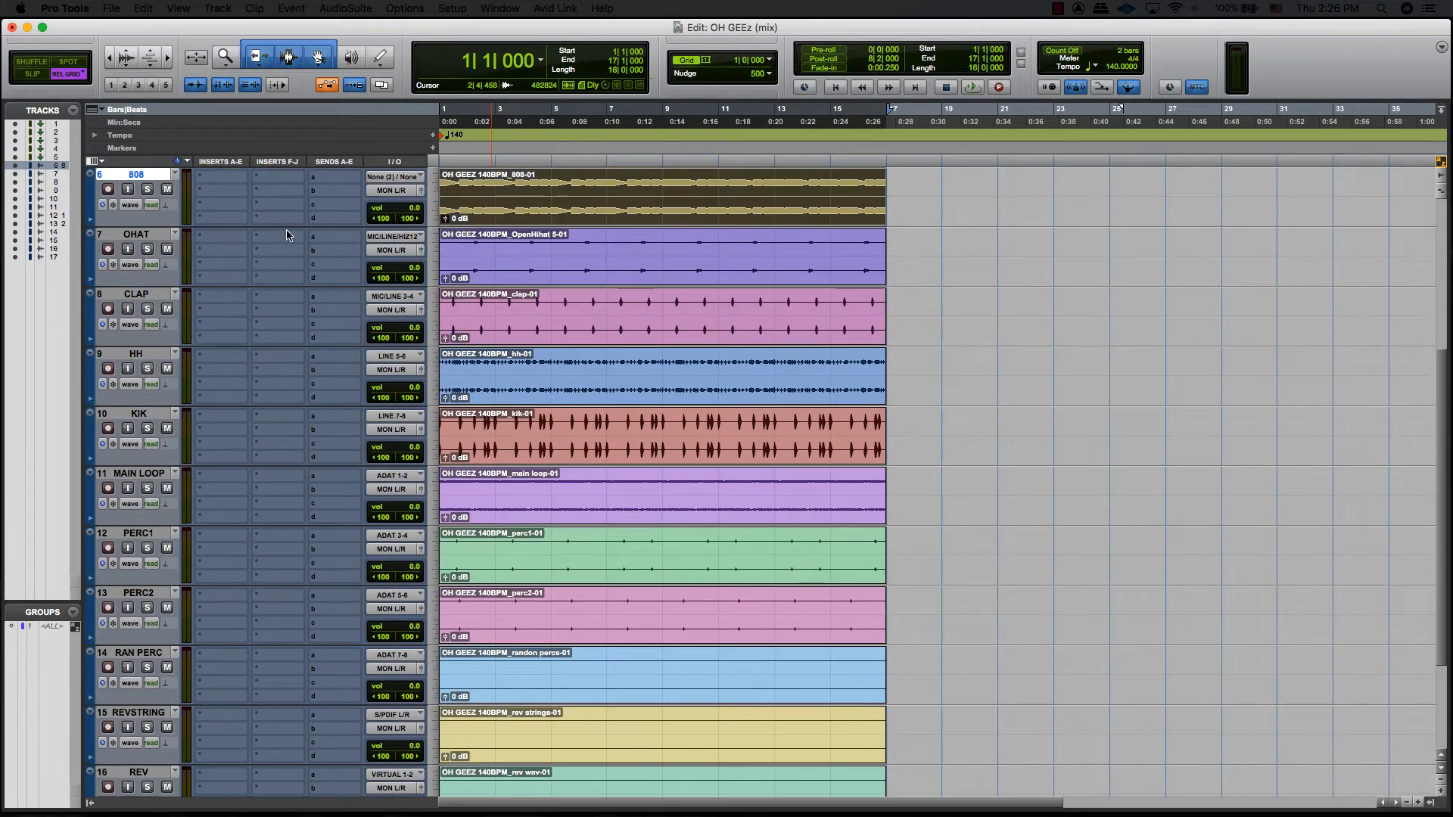
drag(139, 413, 138, 229)
scroll(173, 591, down, 3)
drag(132, 670, 155, 610)
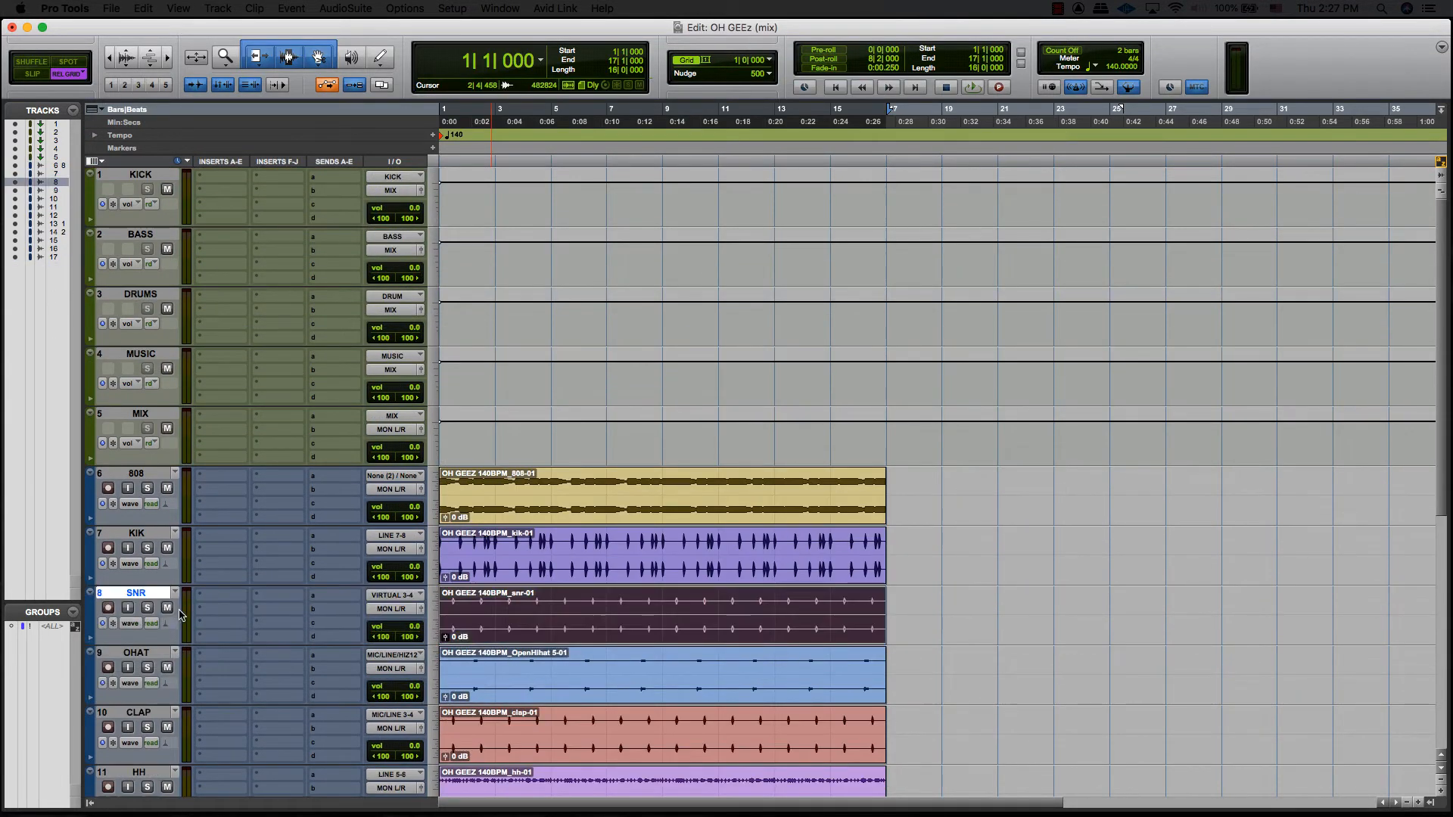
Step: Move the MAIN LOOP track to the end of the track list, below REV
scroll(141, 469, down, 3)
click(130, 415)
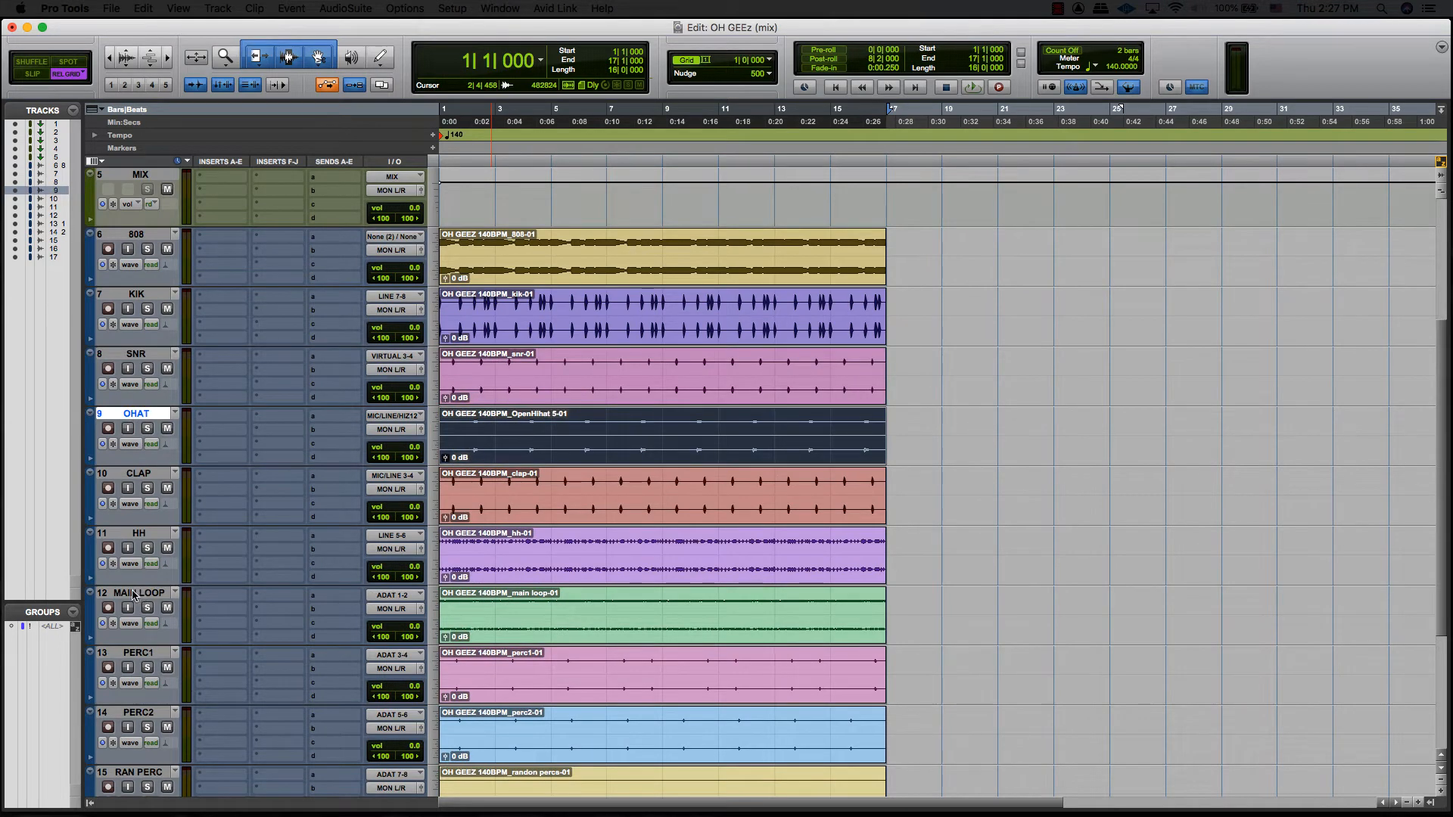
alt+click(133, 595)
alt+click(137, 591)
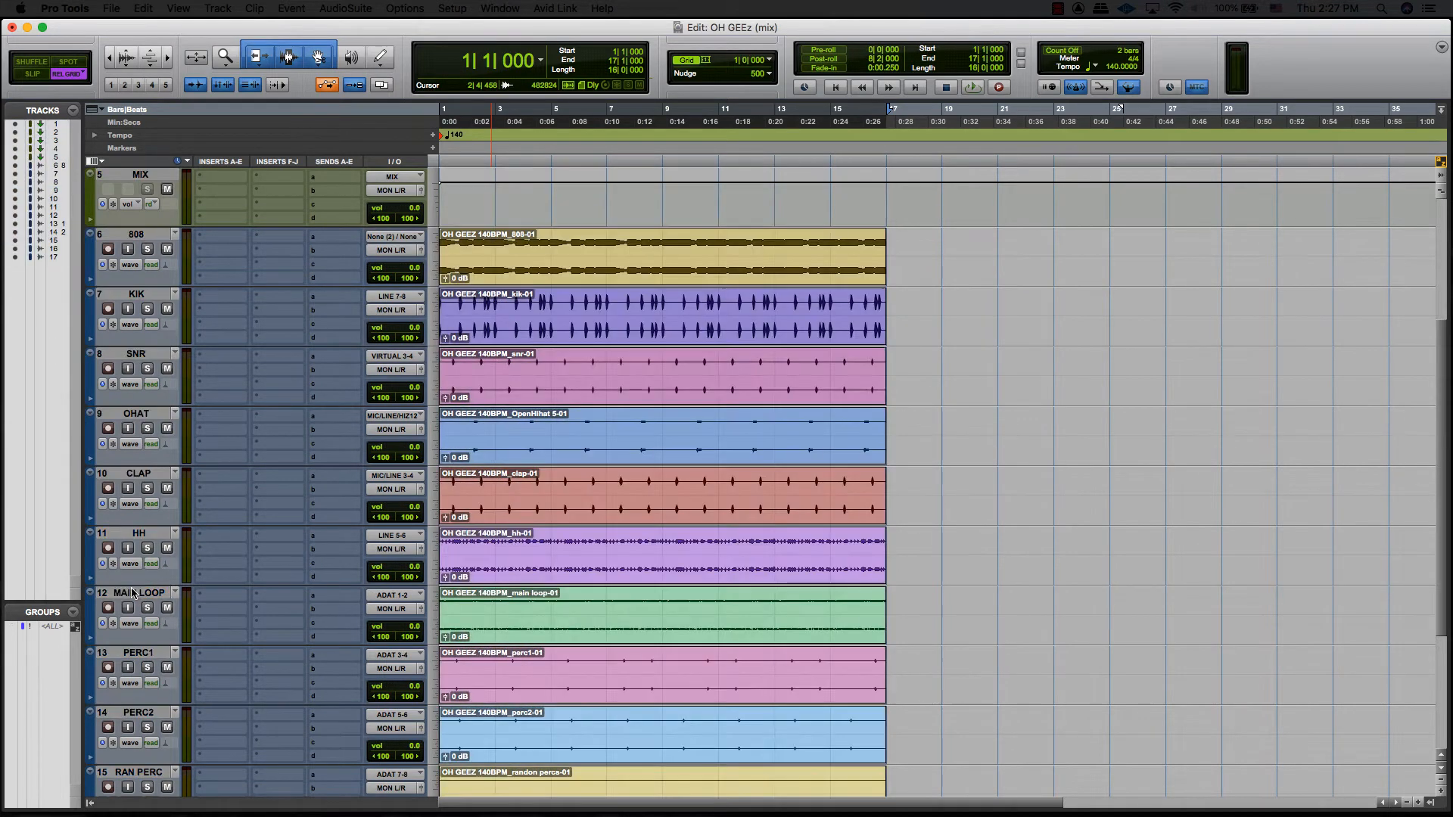
drag(137, 593, 147, 767)
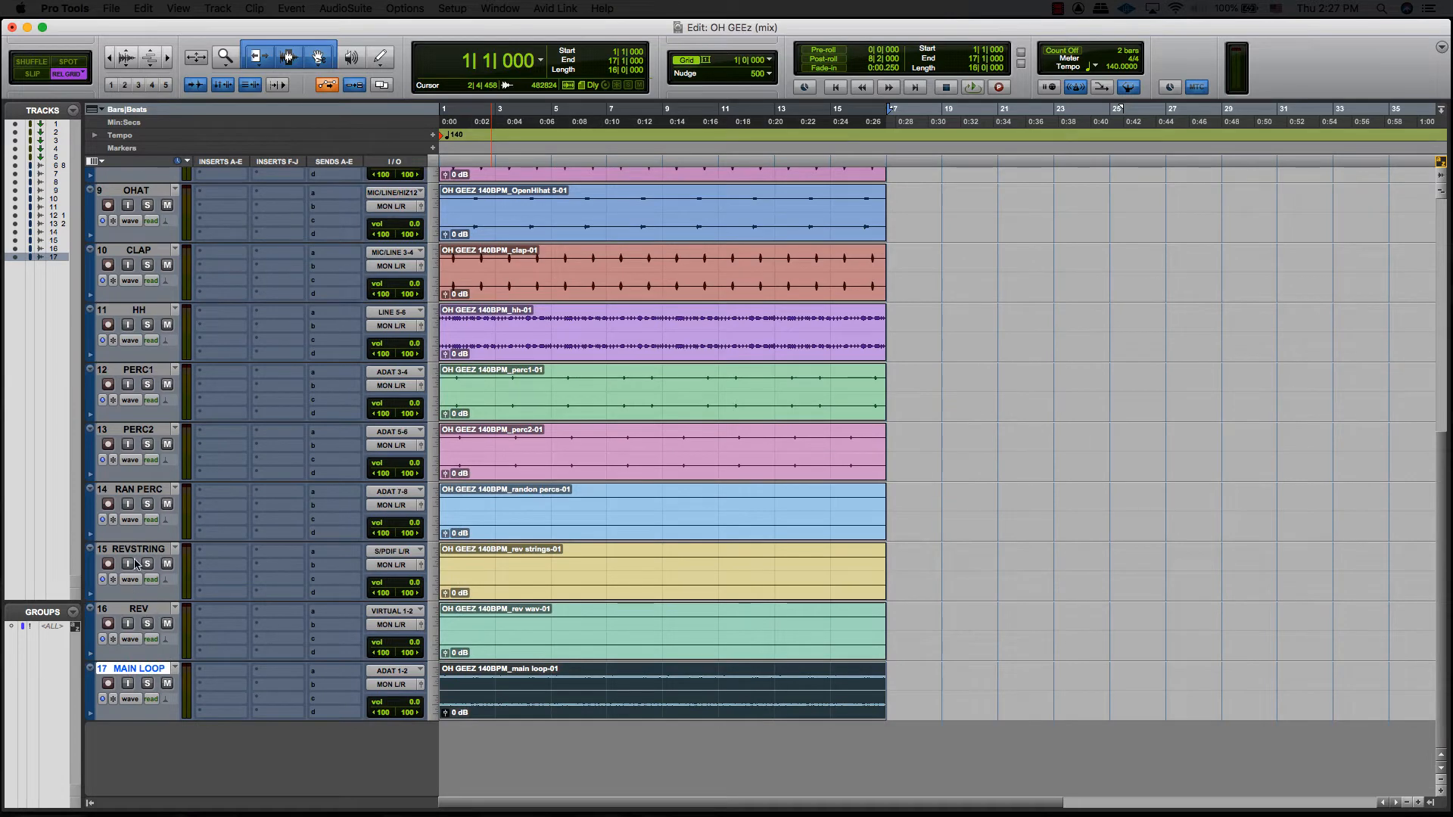
Step: Select the REV STRINGS, REV and MAIN LOOP tracks, solo them, listen to them and return playback to the start
click(138, 550)
shift+click(140, 669)
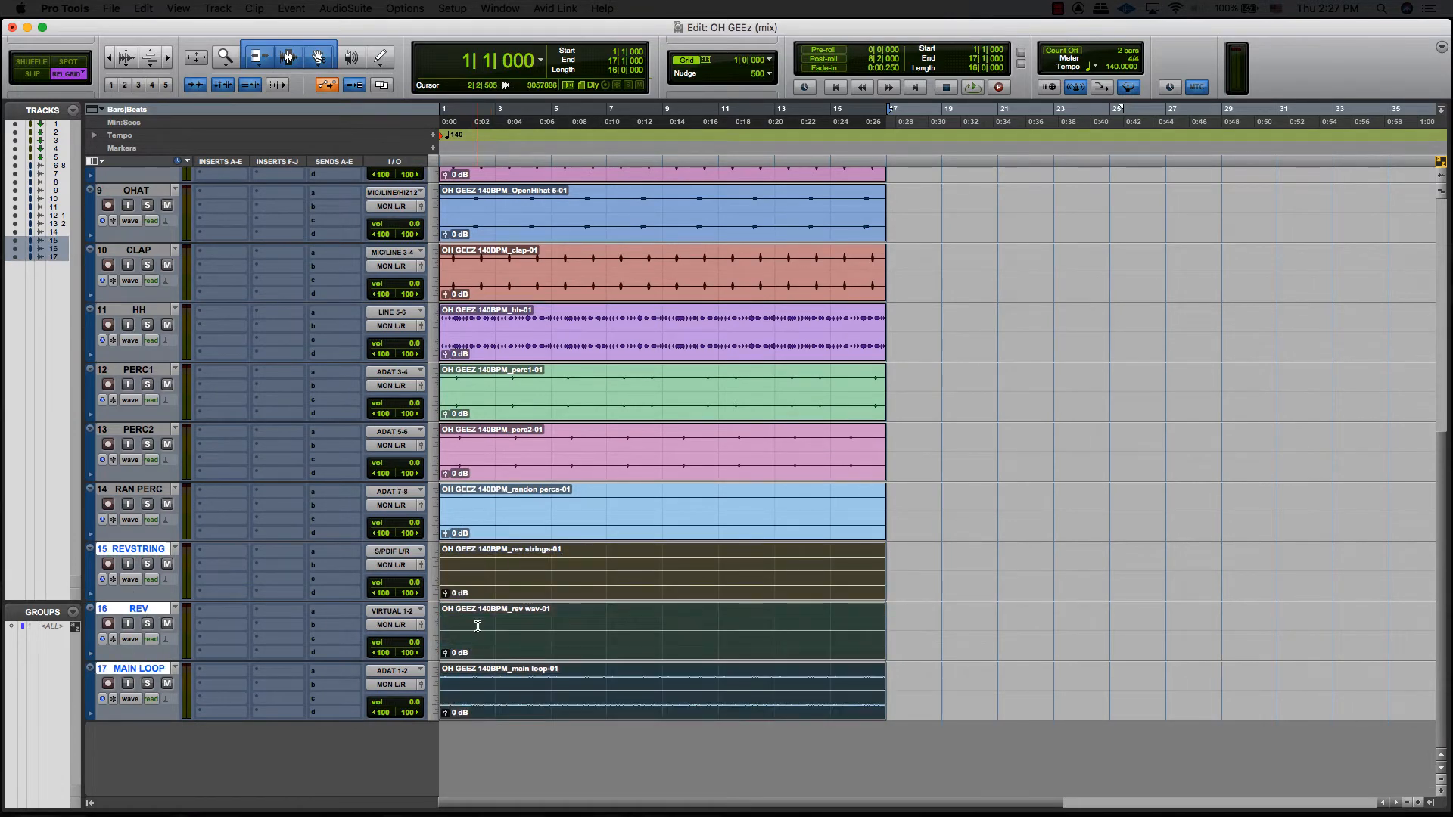
key(shift+s)
key(space)
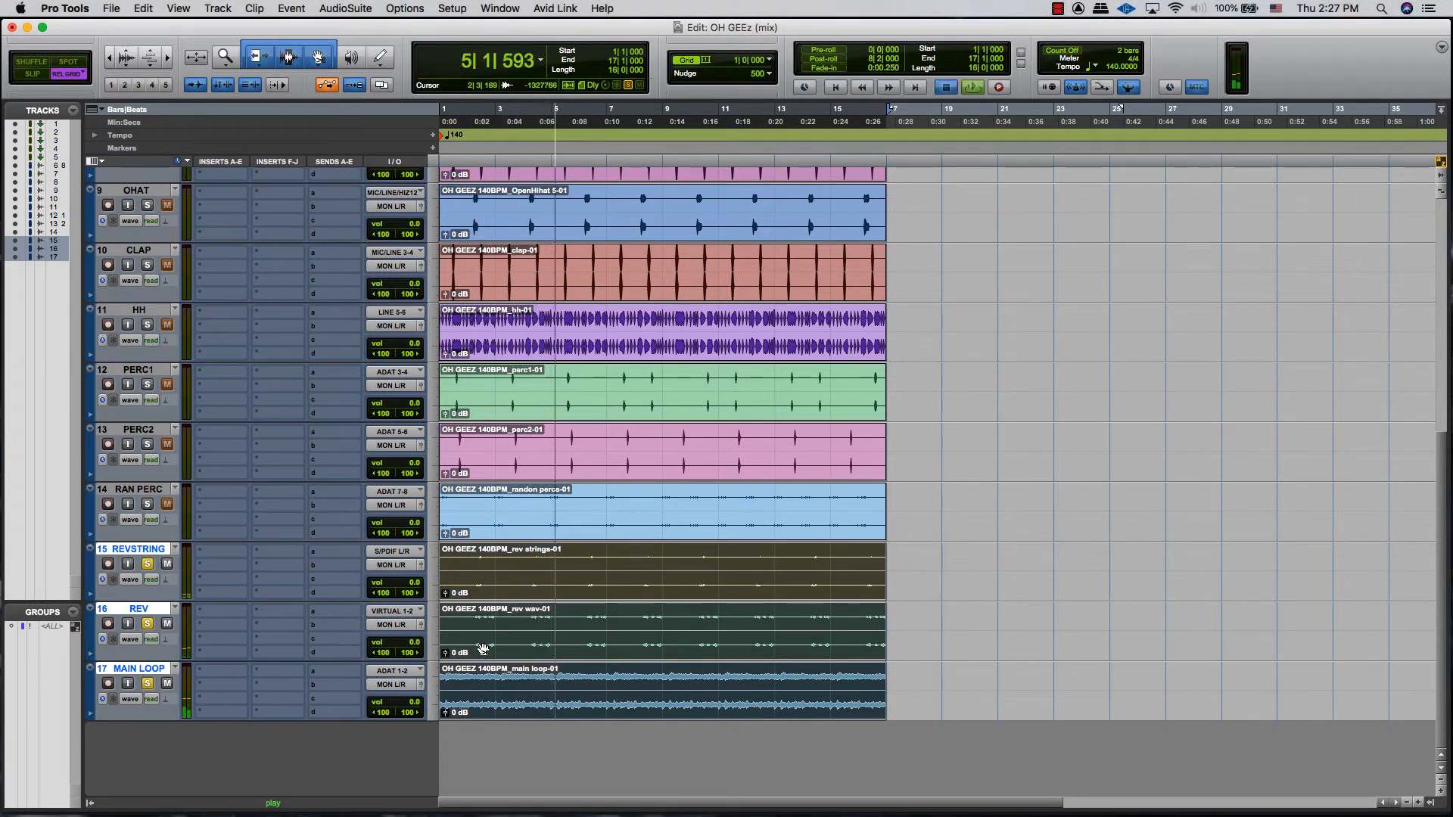
key(Return)
key(space)
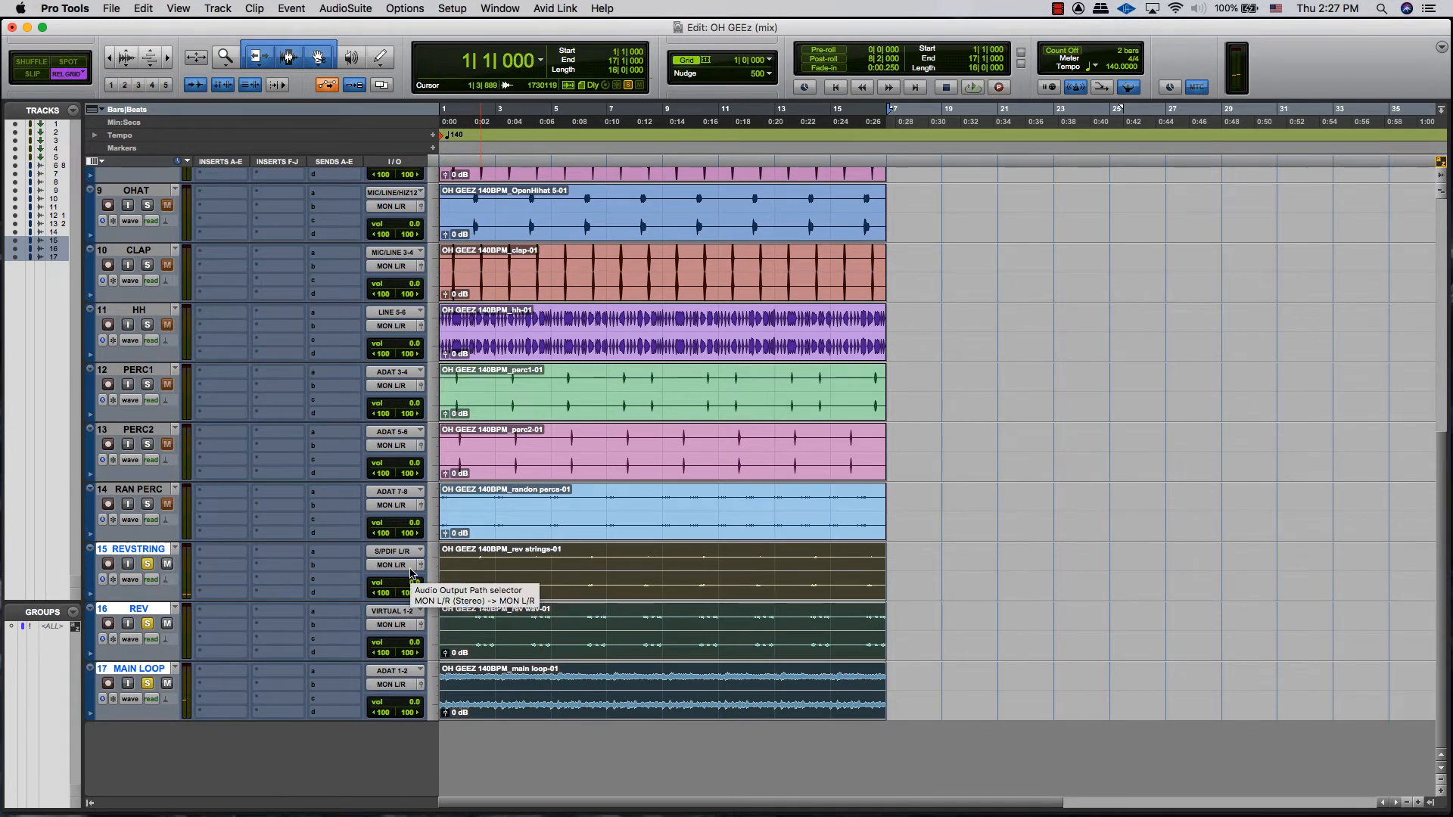
Step: Route the outputs of the selected REV STRINGS, REV and MAIN LOOP tracks to the MUSIC stereo bus
drag(502, 559, 478, 722)
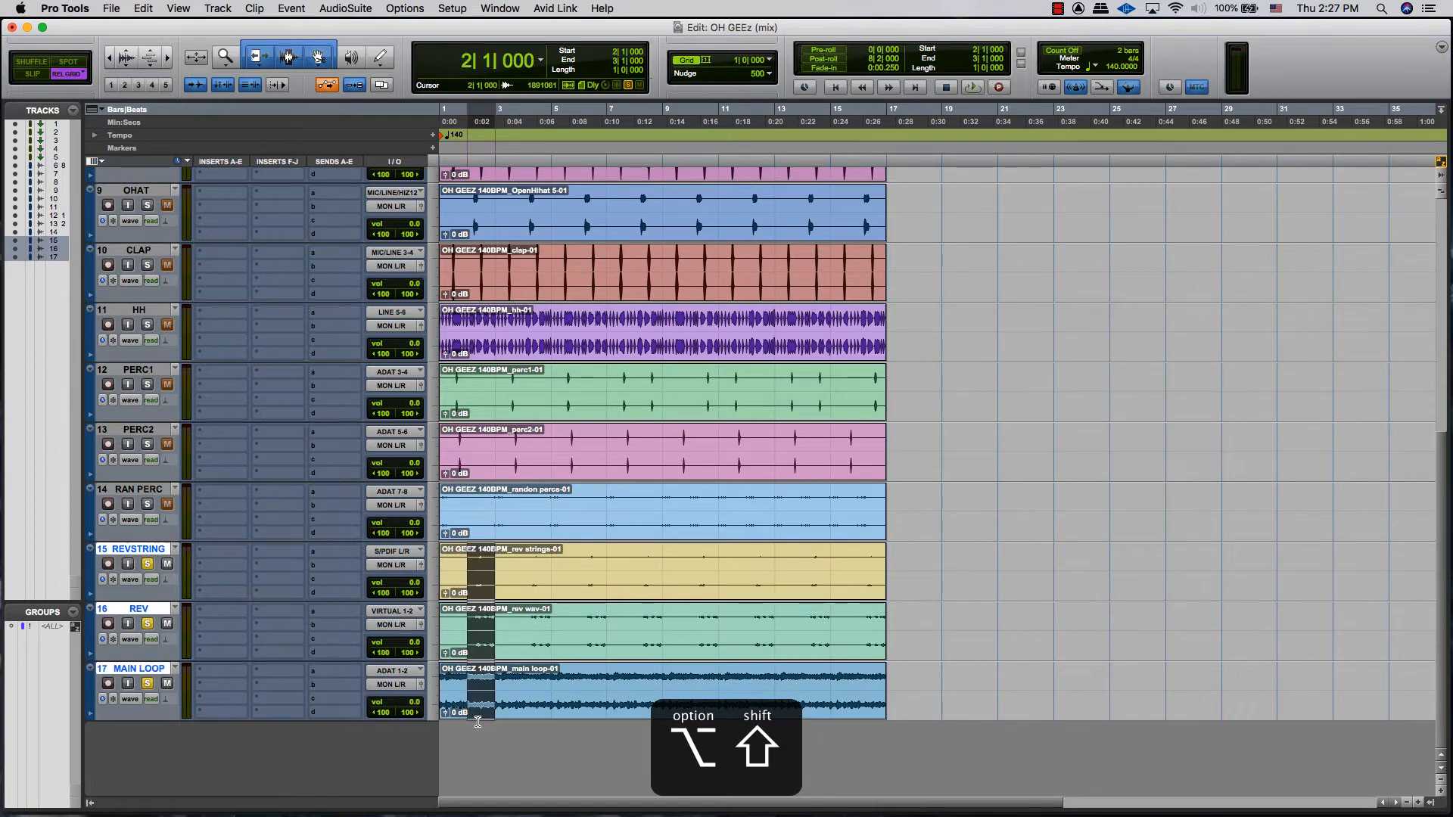
click(393, 565)
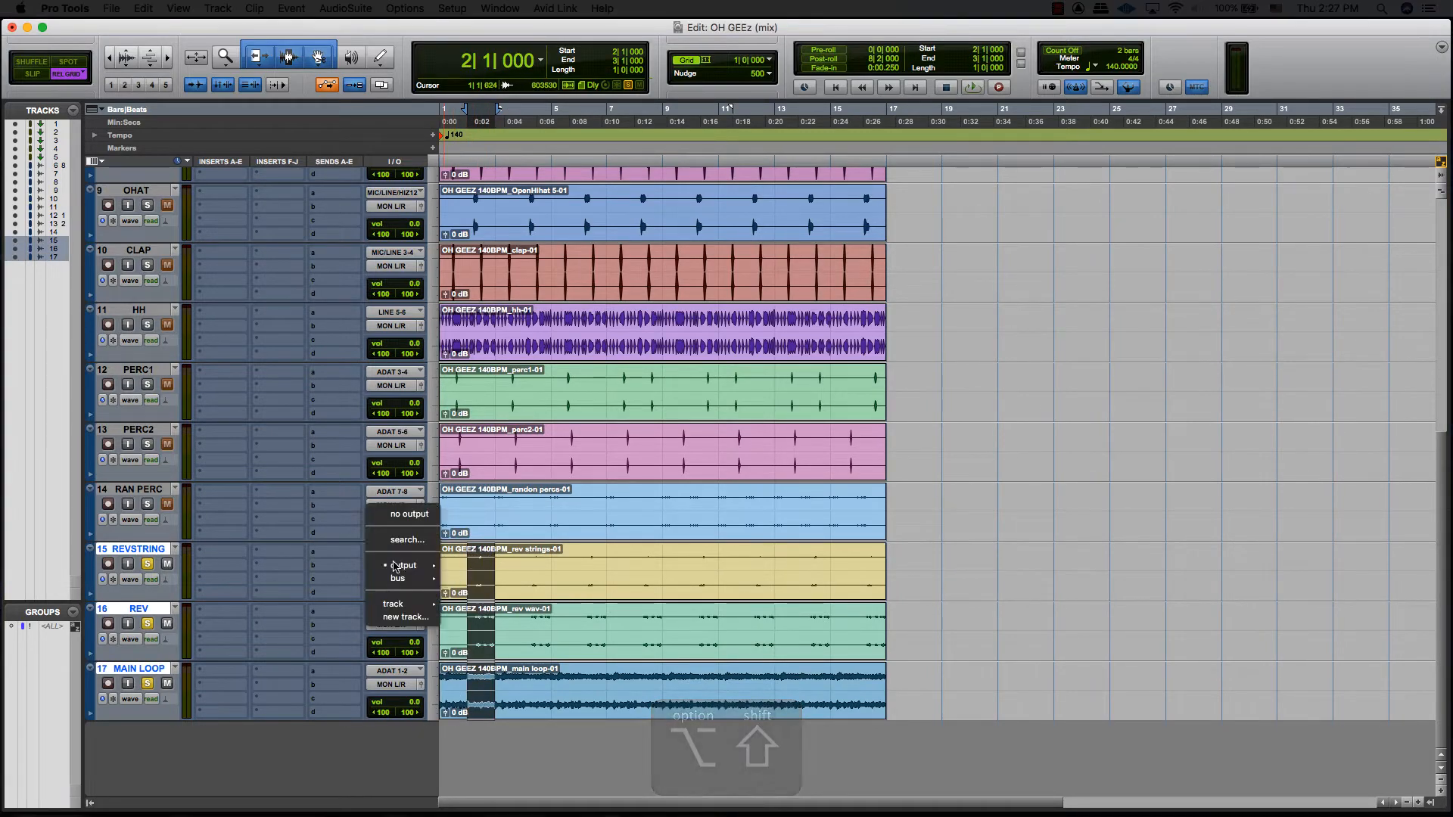
mouse_move(397, 578)
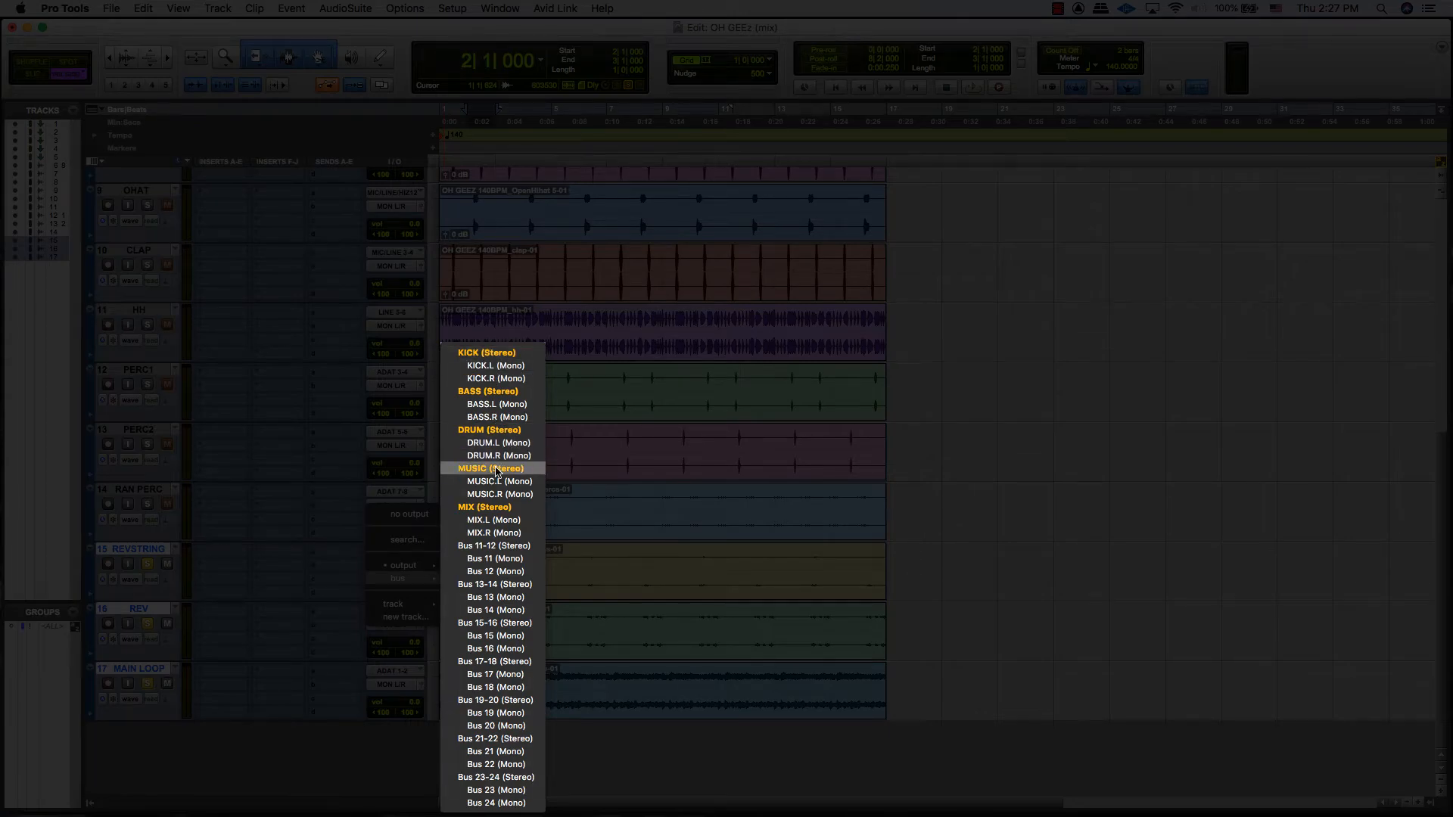
click(497, 469)
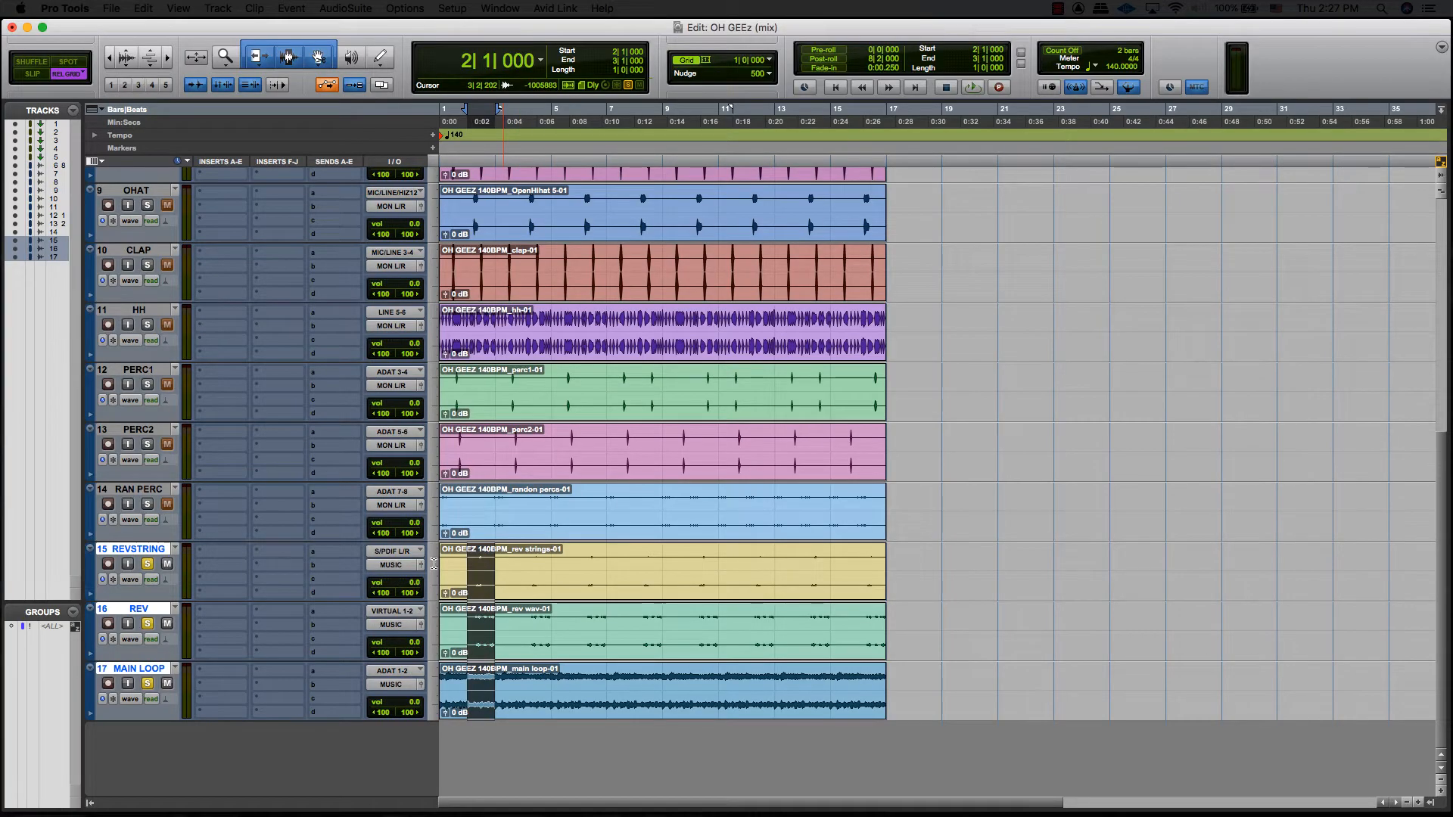
Step: Color the REV STRINGS, REV and MAIN LOOP tracks and their clips dark yellow
click(469, 551)
shift+click(120, 666)
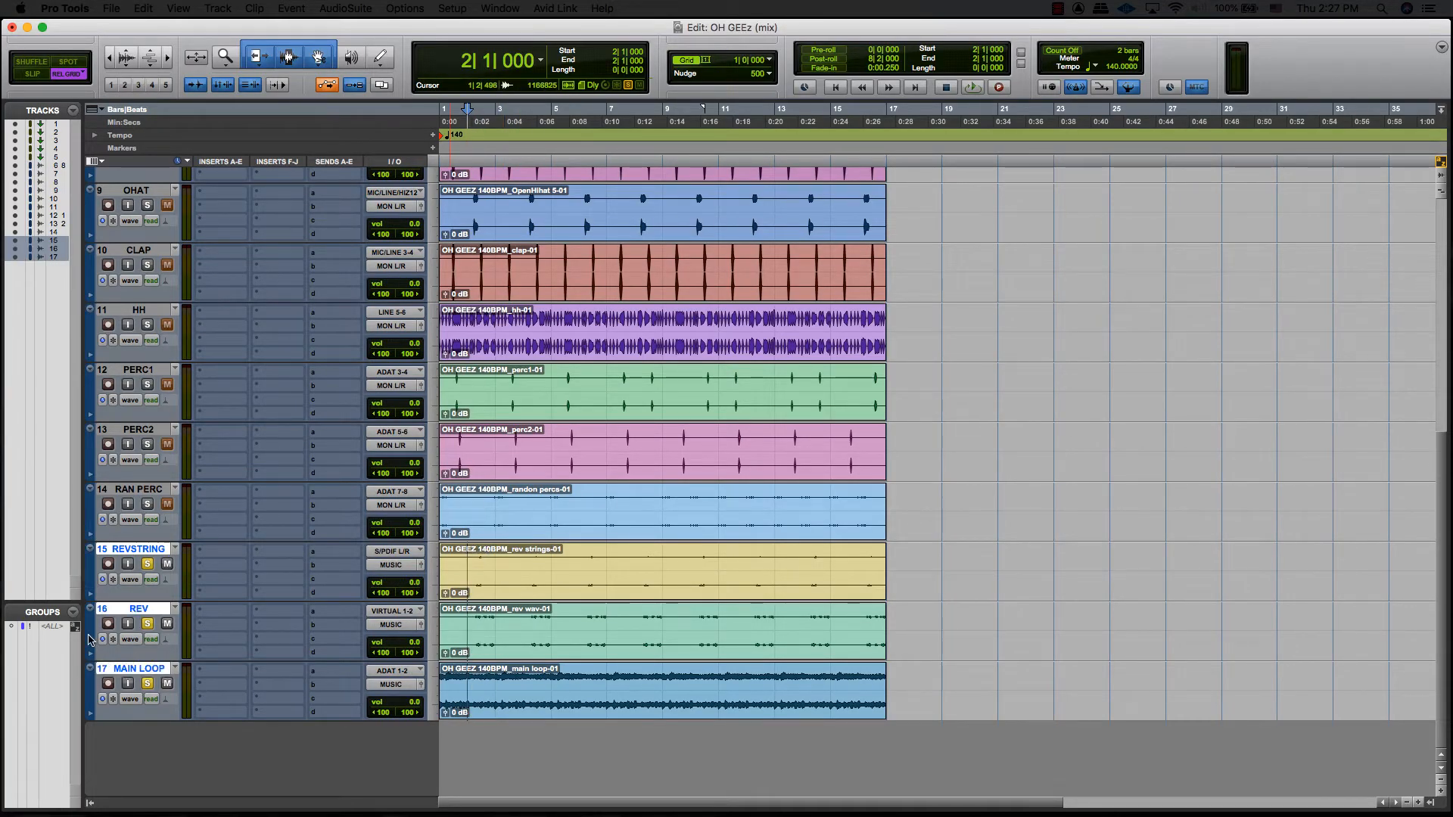
double_click(89, 639)
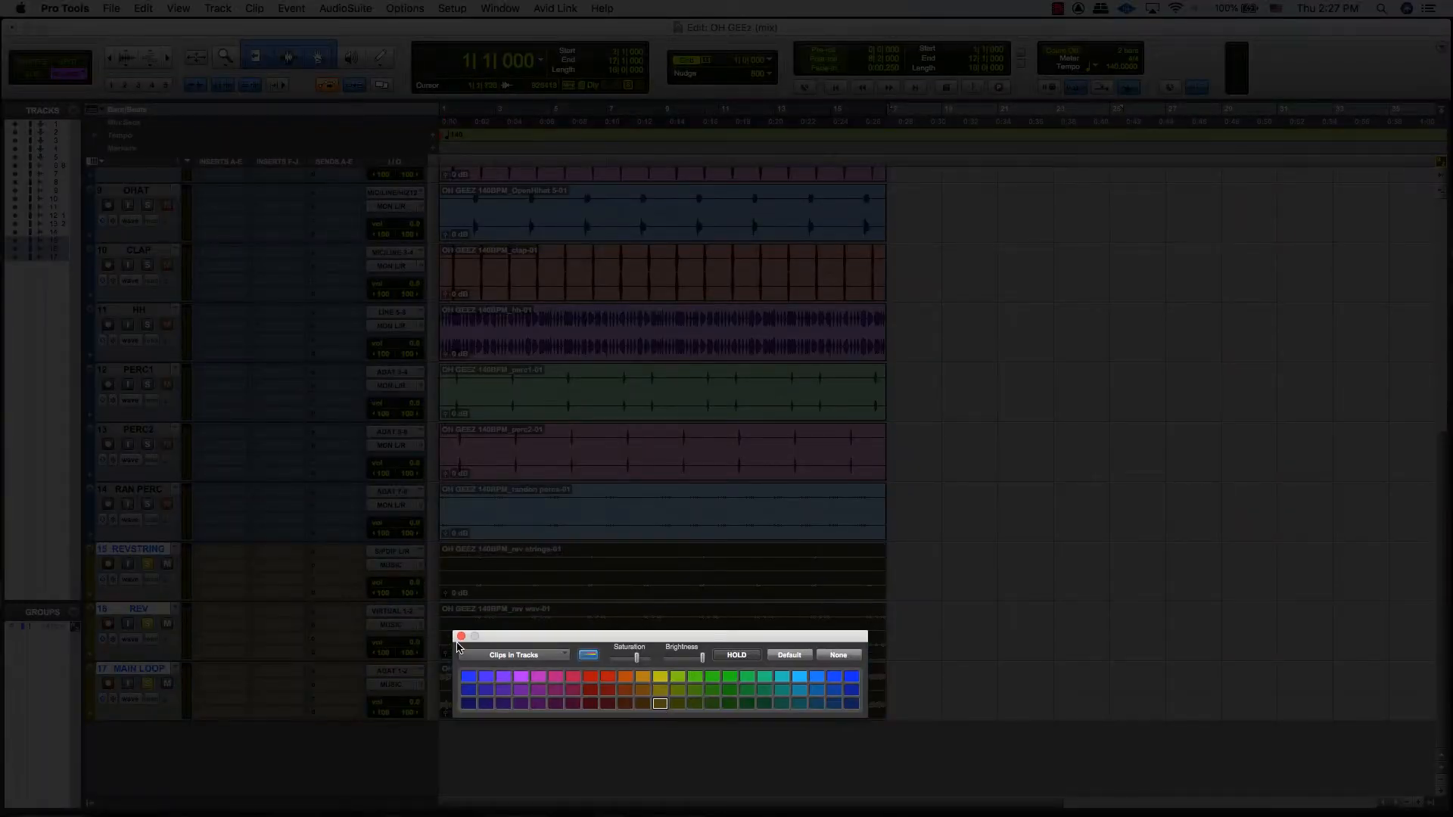
click(461, 637)
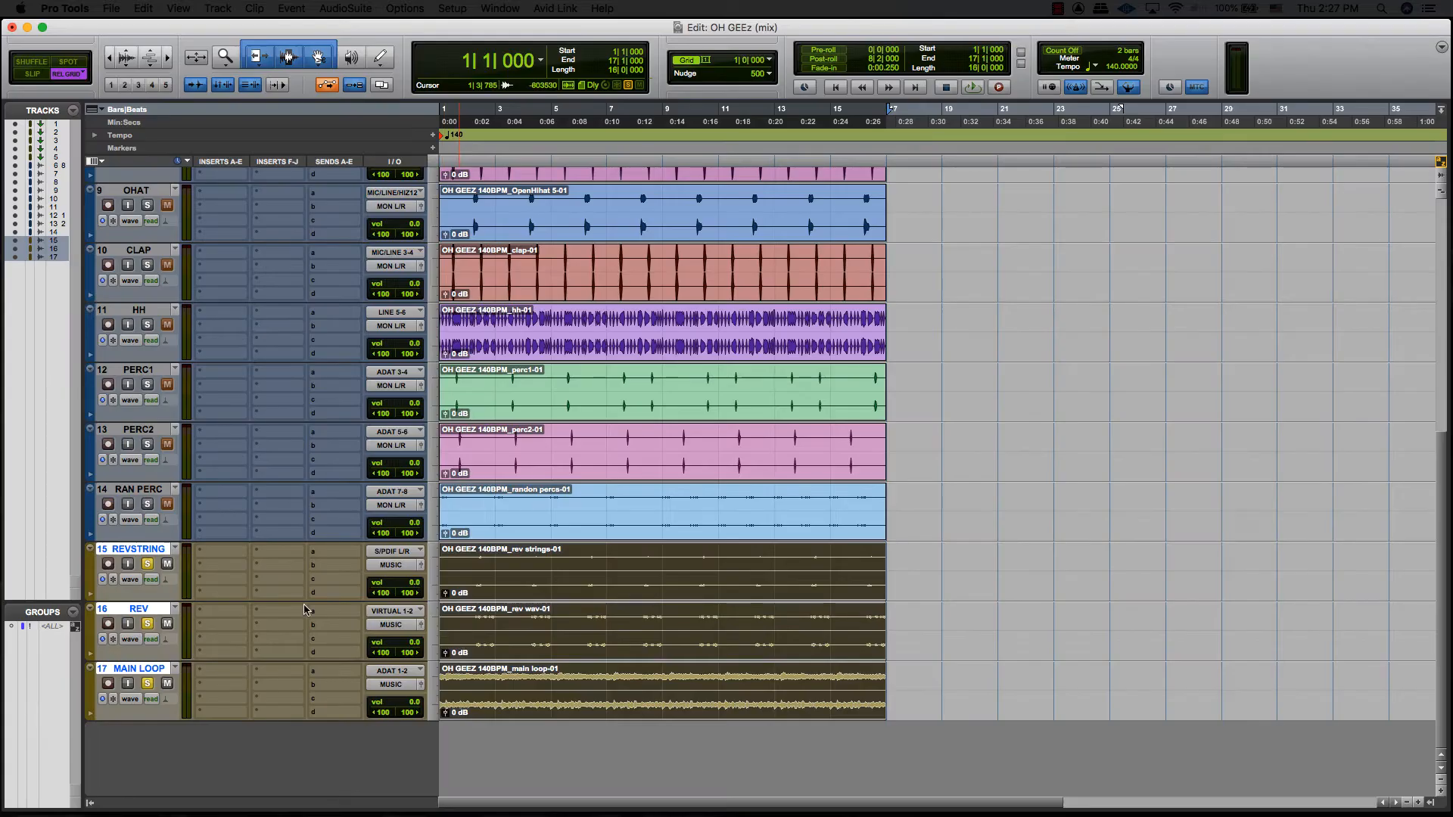
Step: Color the SNR through RAN PERC tracks and their clips dark blue, and route their outputs to the DRUM stereo bus
click(123, 490)
scroll(151, 553, up, 6)
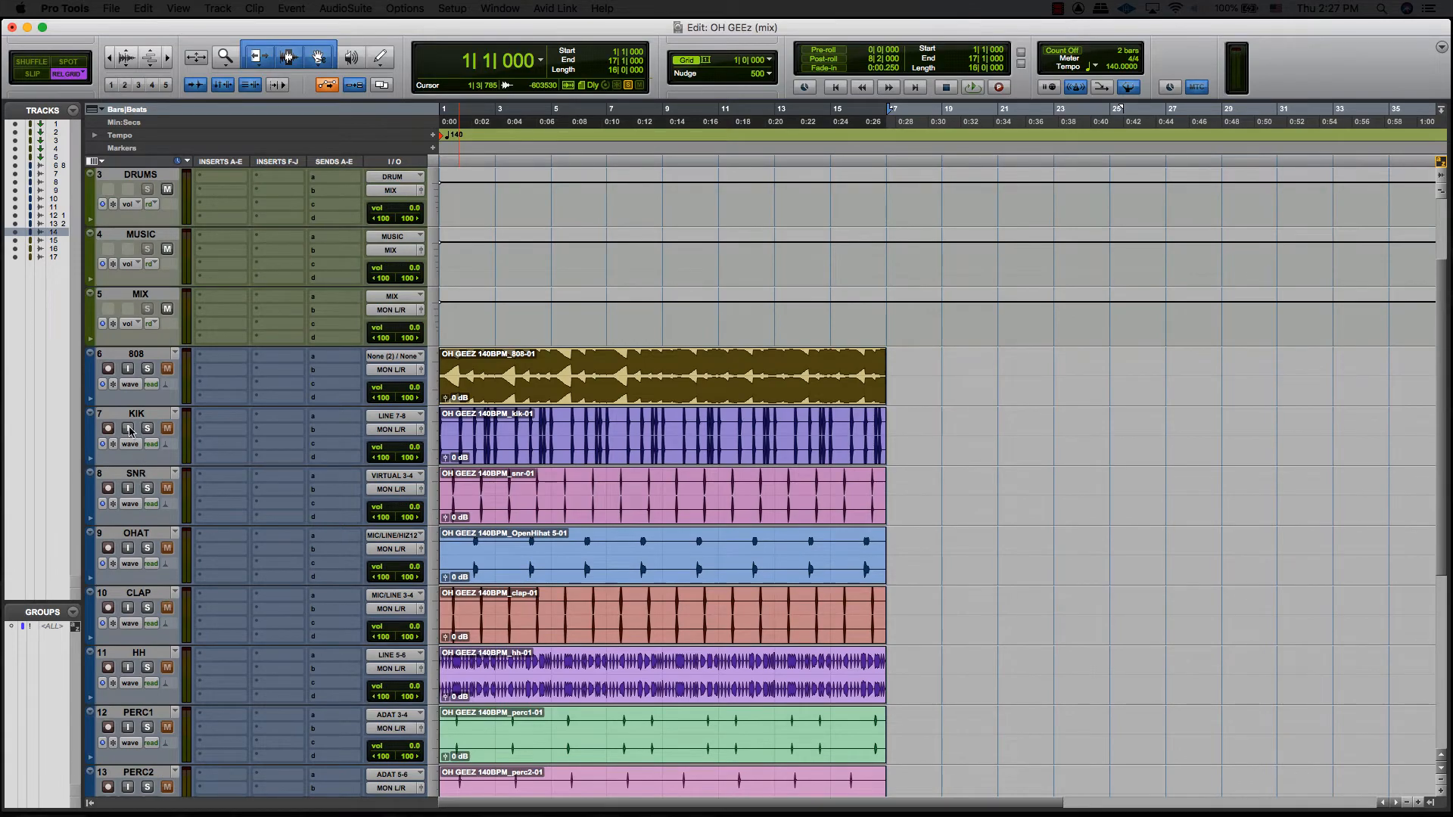
shift+click(129, 475)
double_click(91, 501)
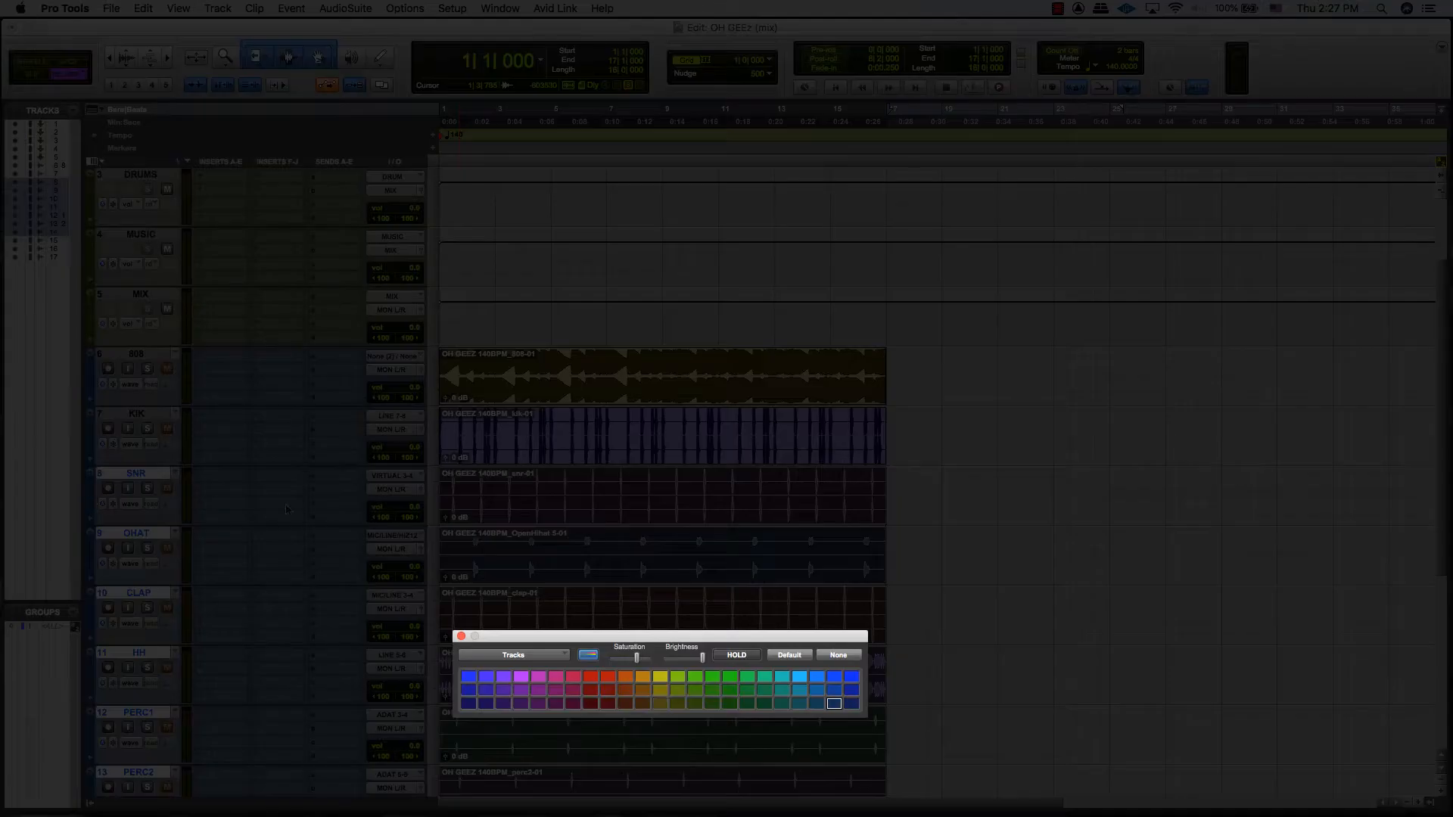
key(super+a)
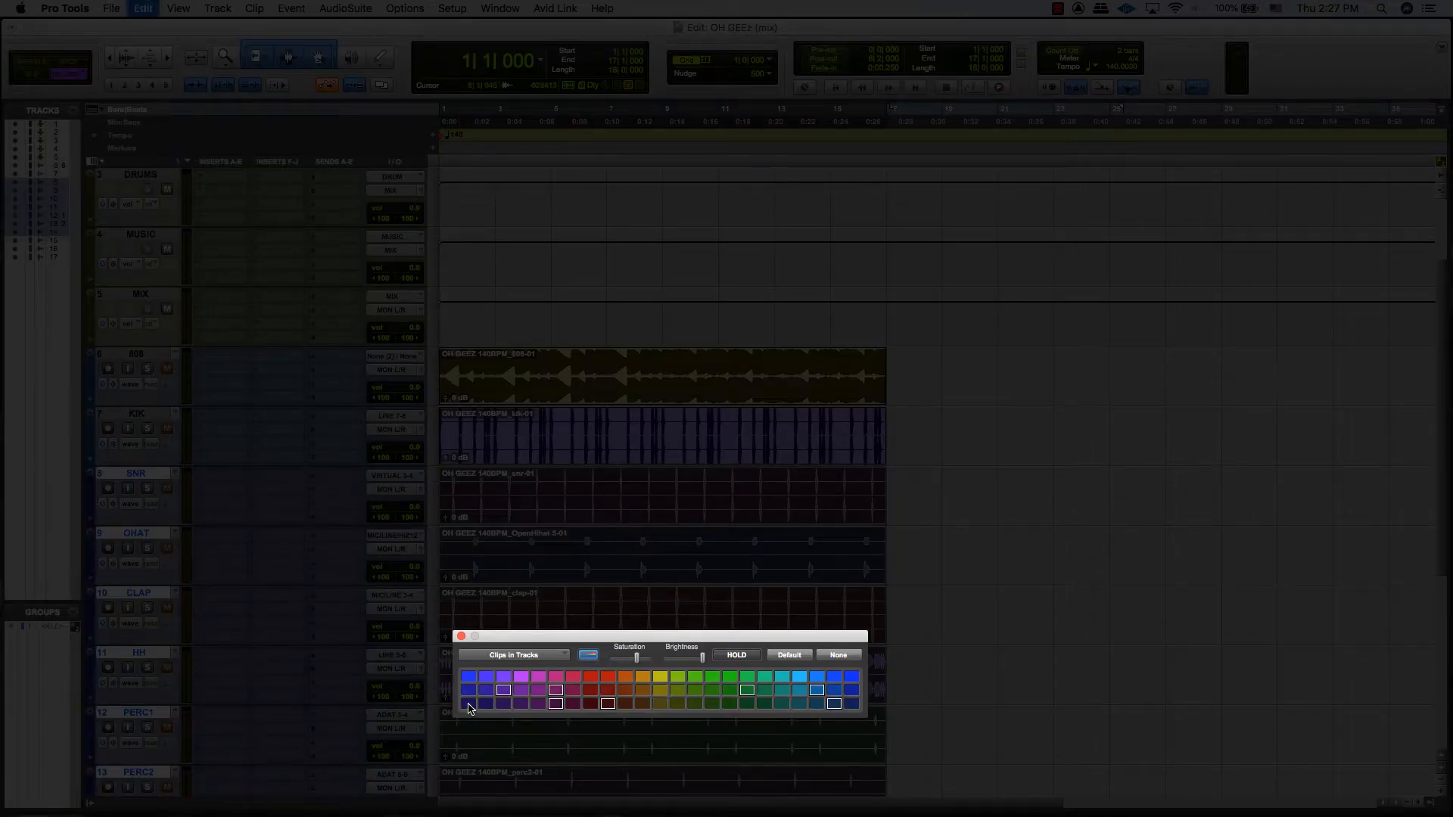
click(474, 706)
click(400, 489)
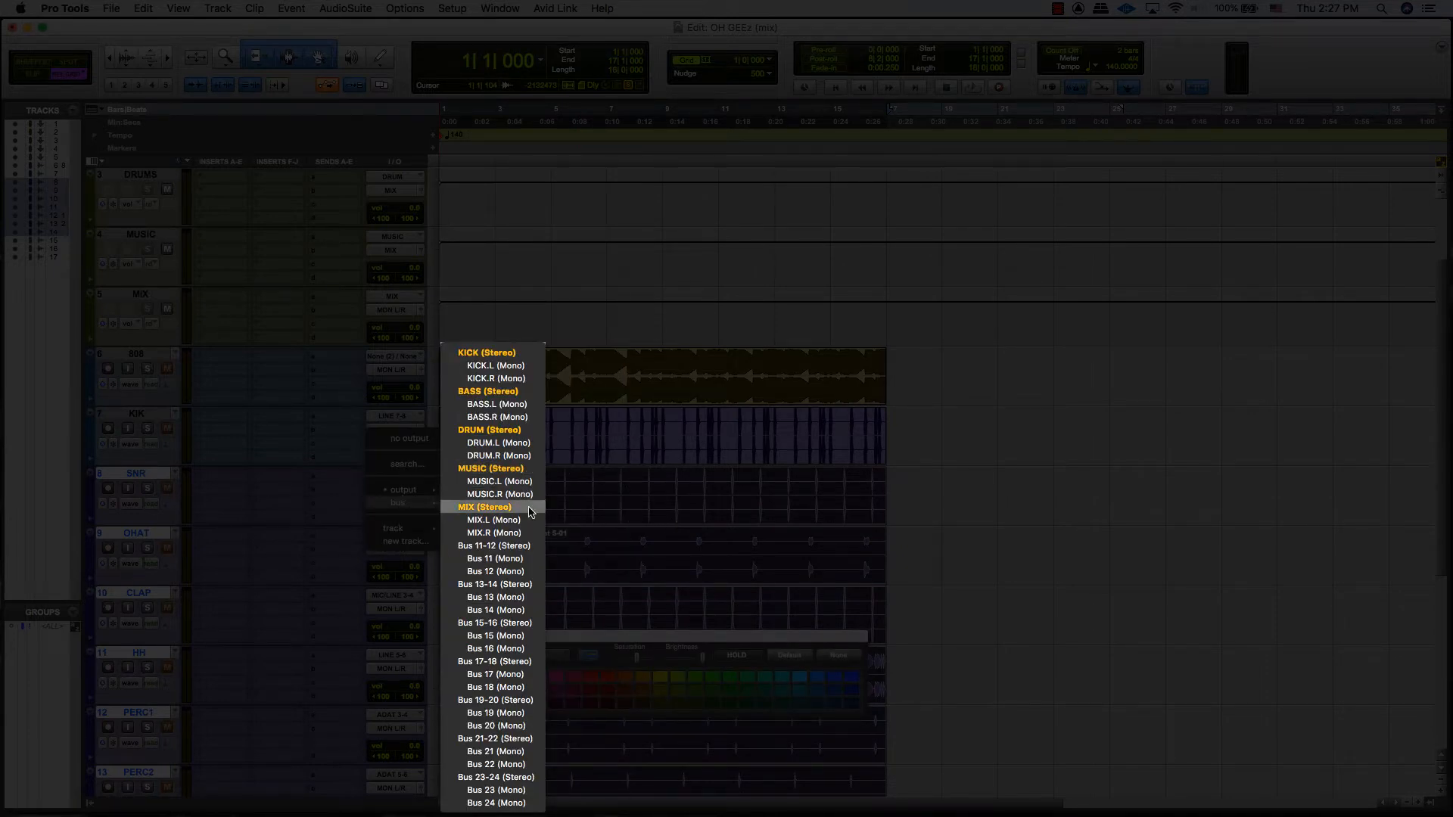
alt+shift+click(487, 431)
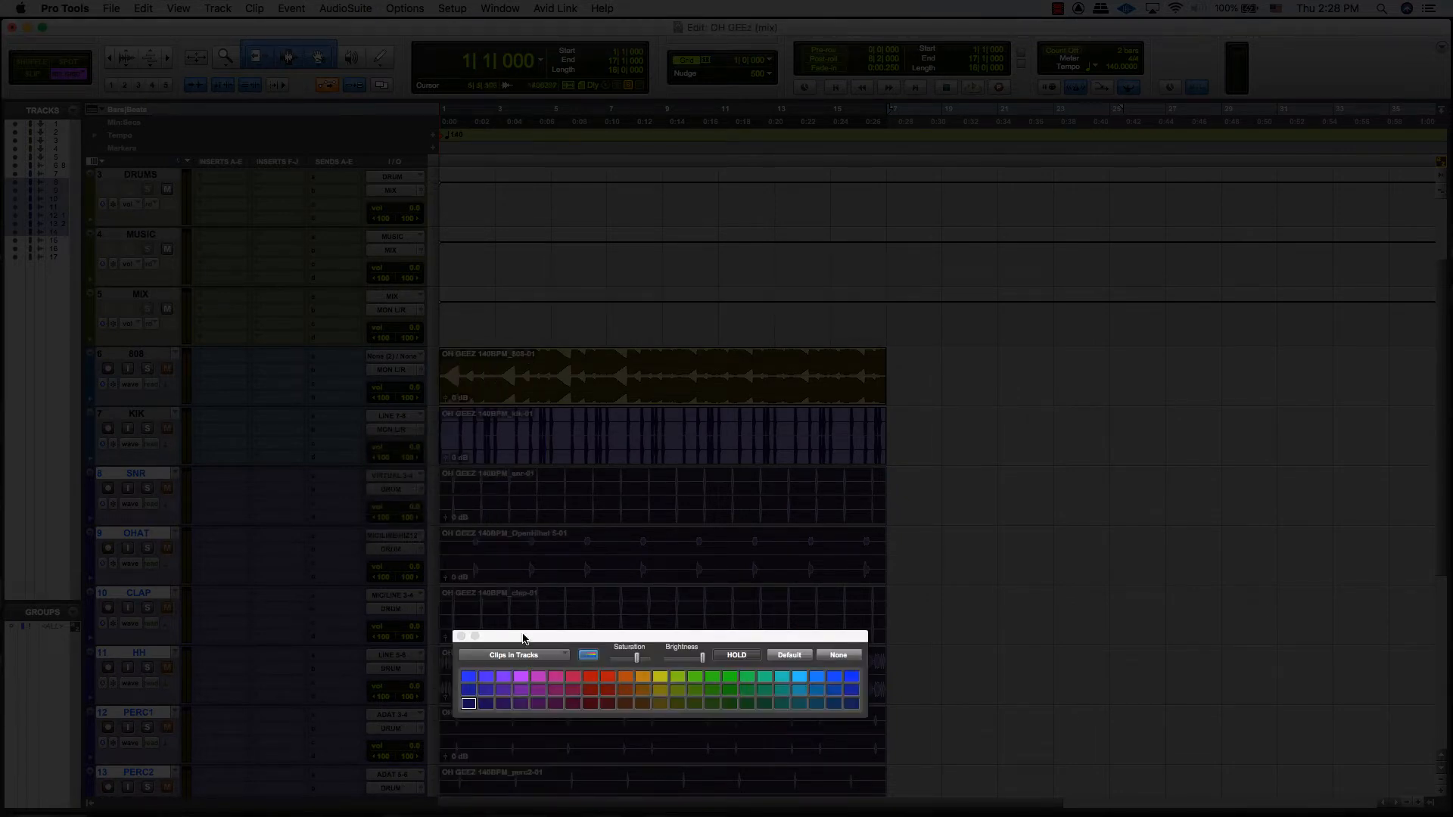
Step: Color the KIK track and its clip red, and the 808 track and its clip teal
drag(523, 638, 705, 600)
click(94, 436)
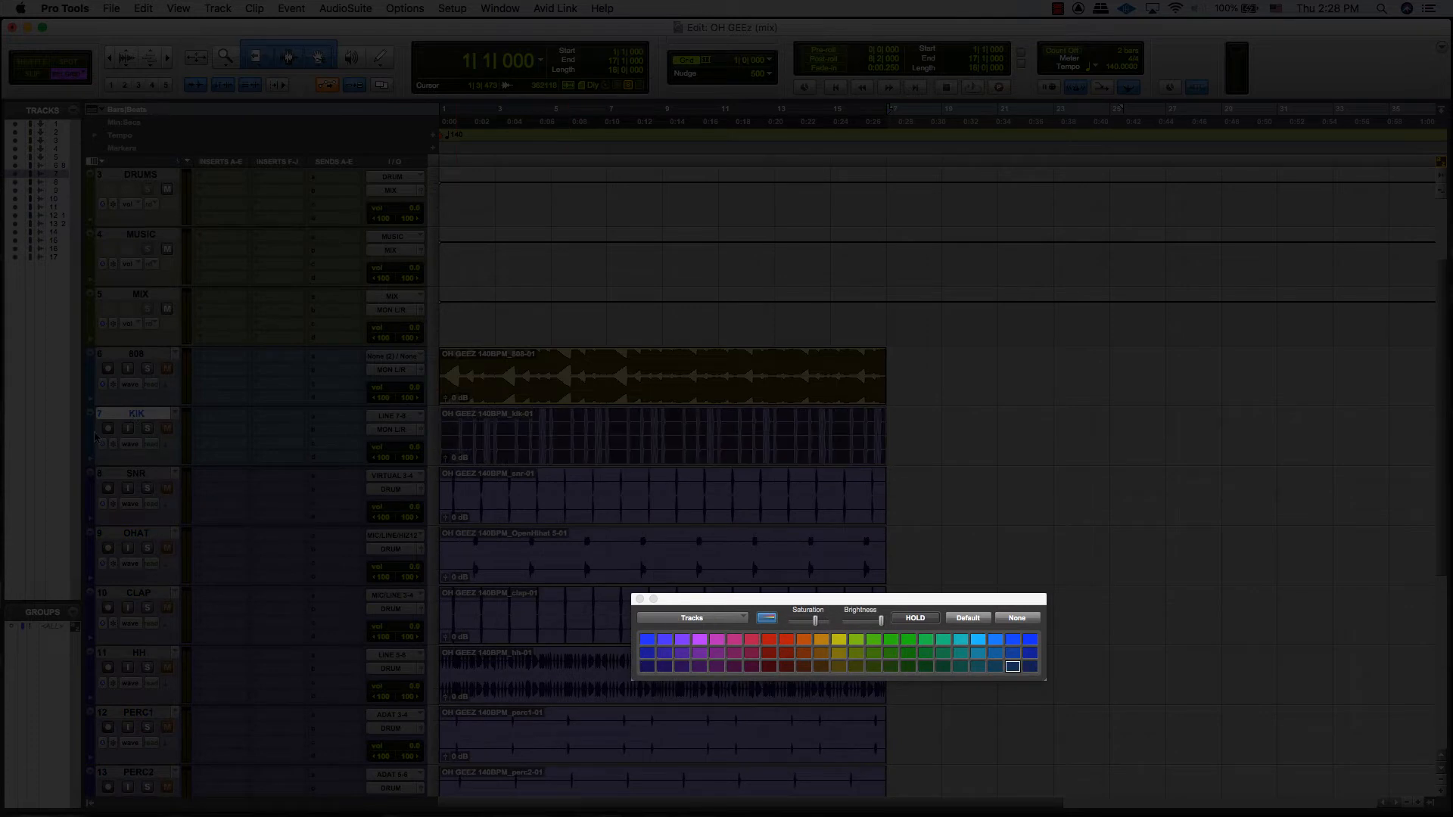
click(783, 641)
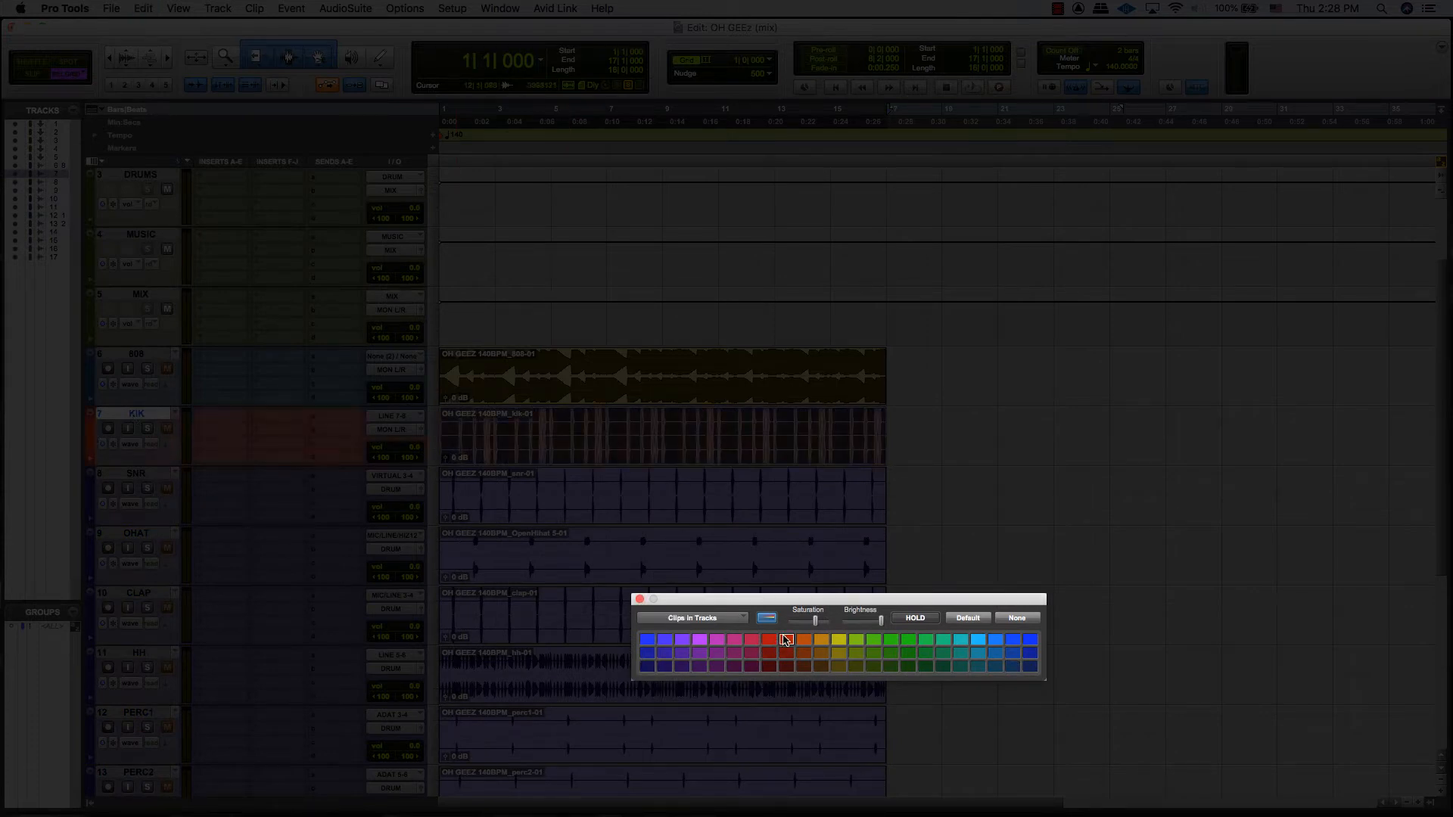
click(138, 355)
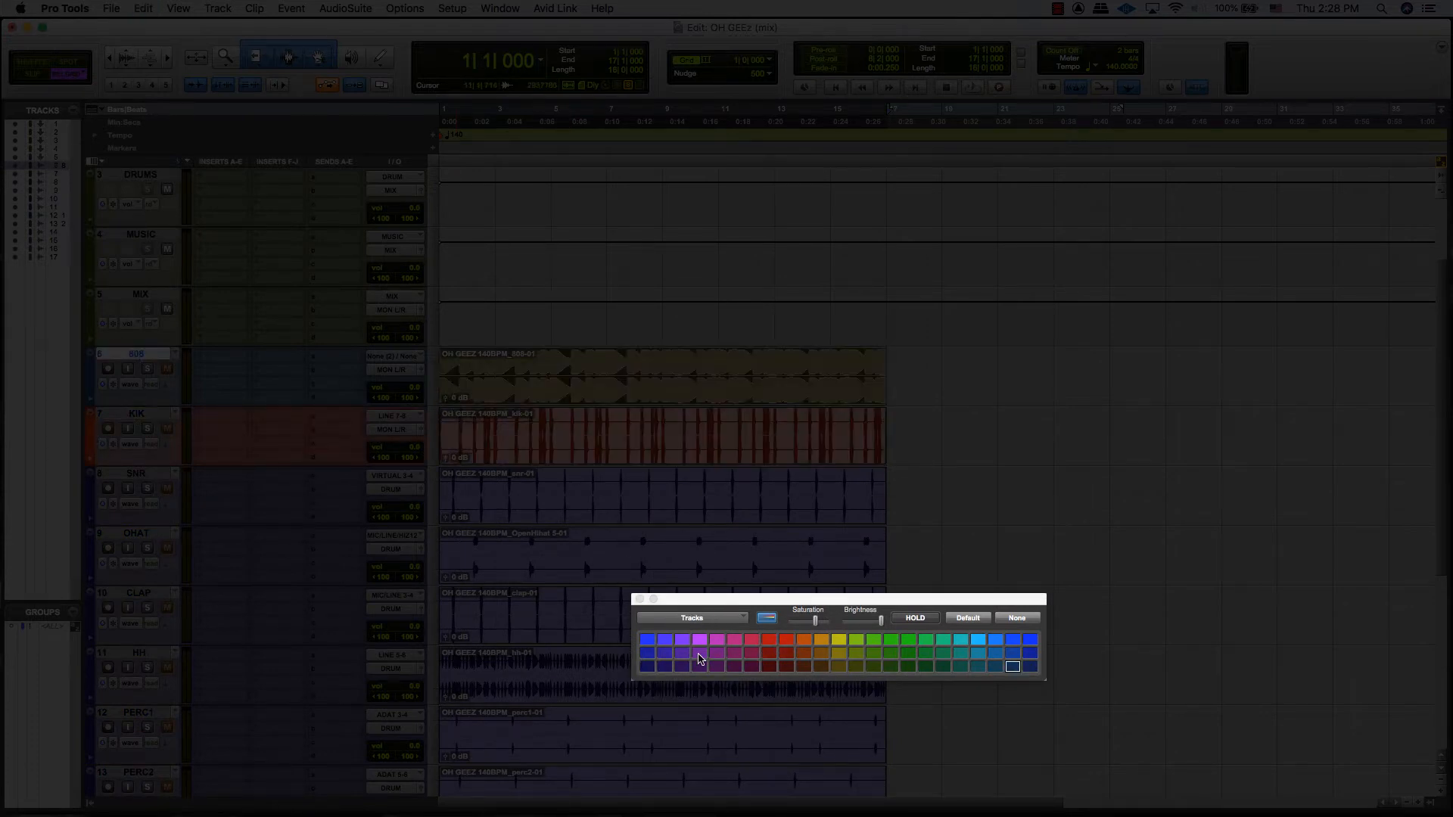
click(944, 640)
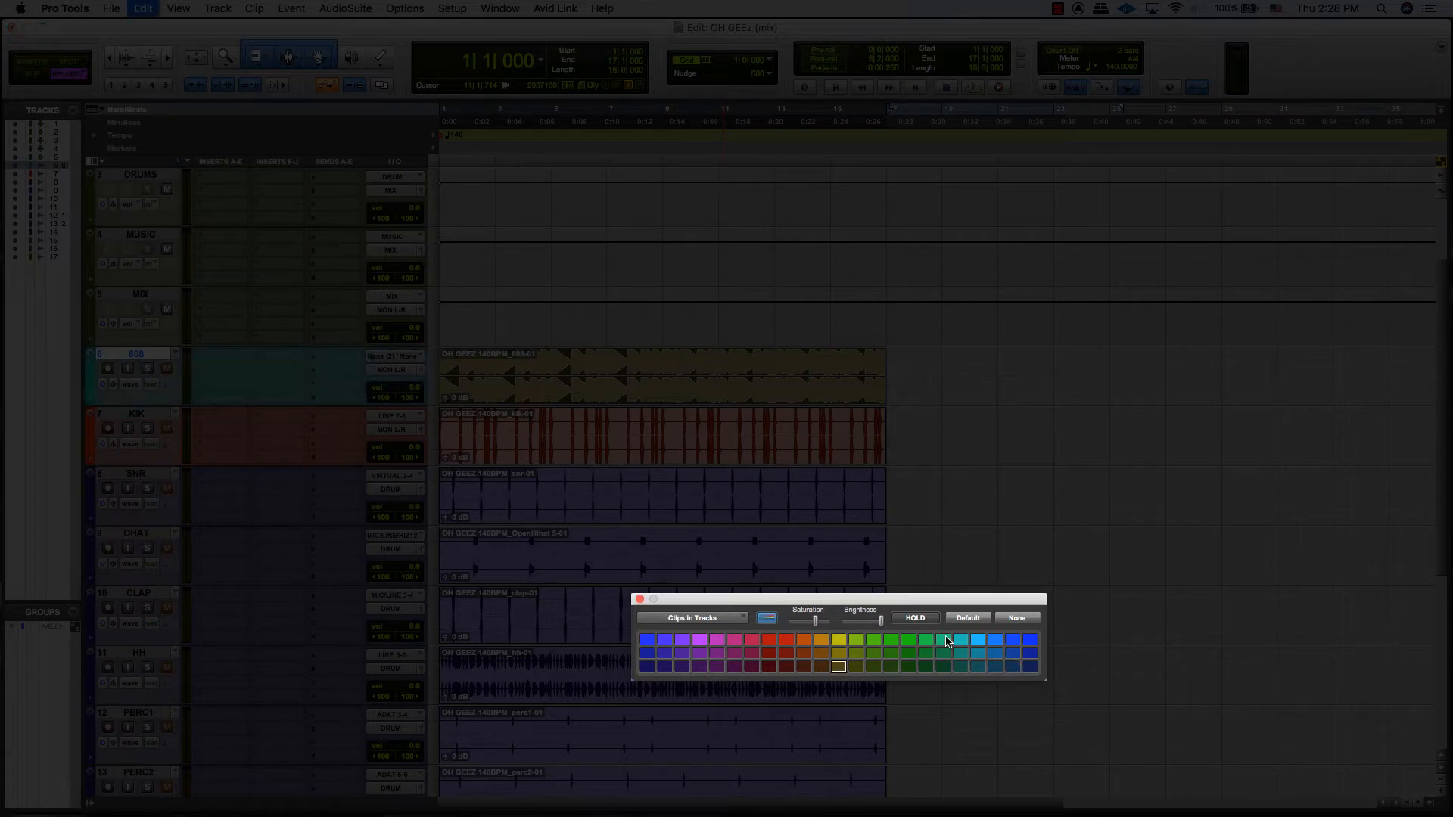
Step: Route the 808 output to the BASS stereo bus and the KIK output to the KICK stereo bus, and close the color palette
click(390, 371)
mouse_move(400, 384)
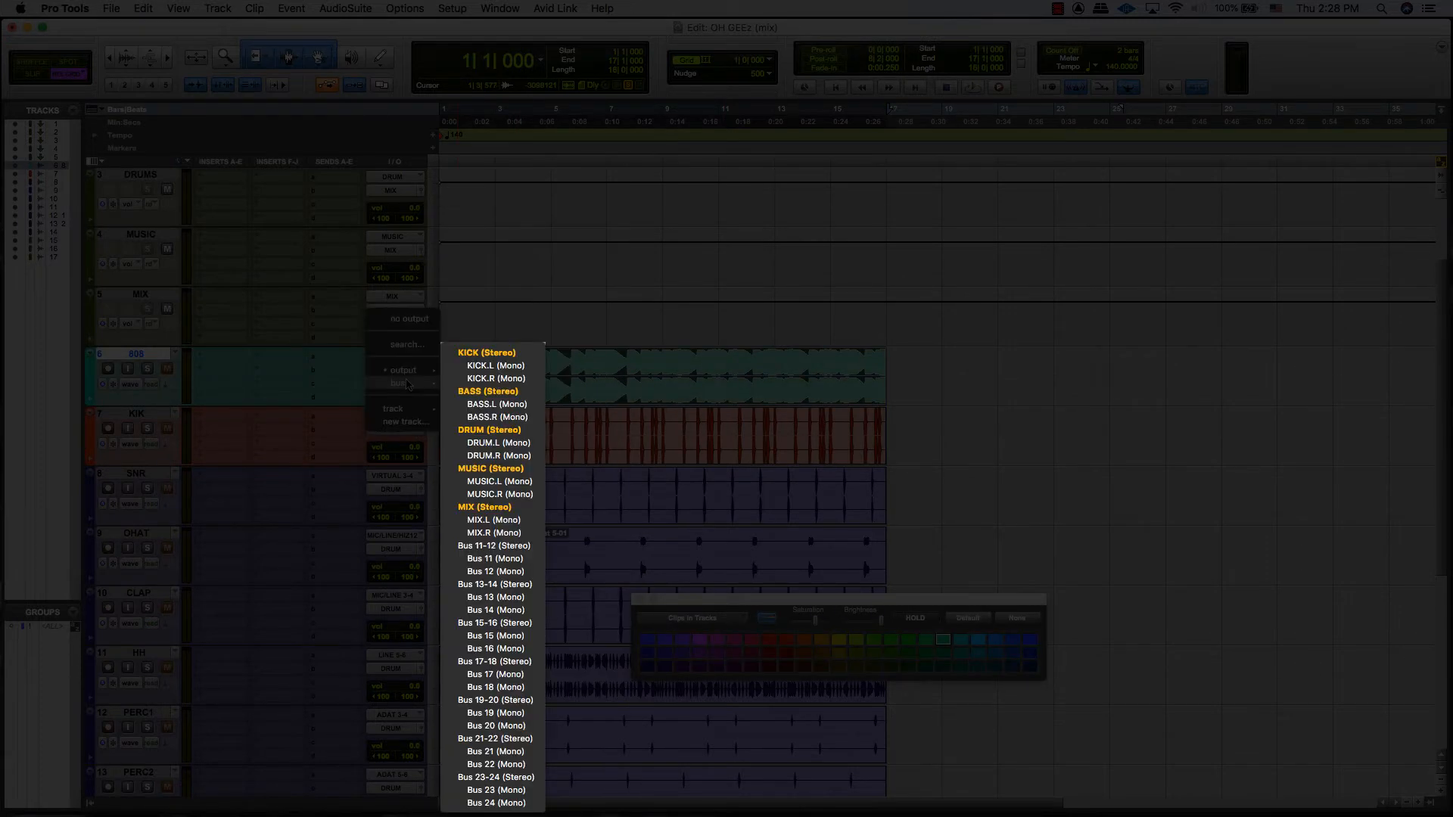
click(483, 392)
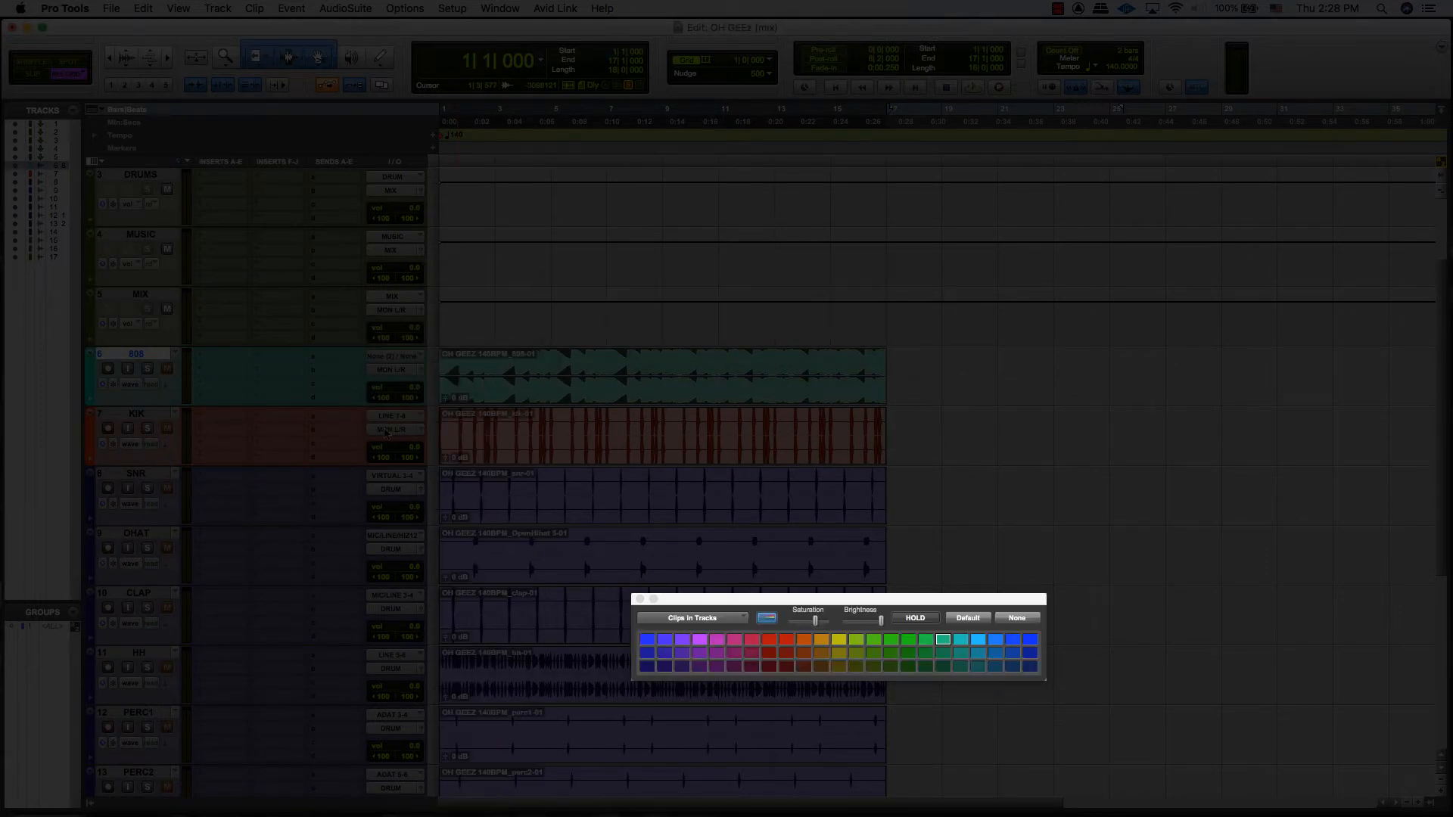
click(391, 430)
mouse_move(403, 445)
click(486, 353)
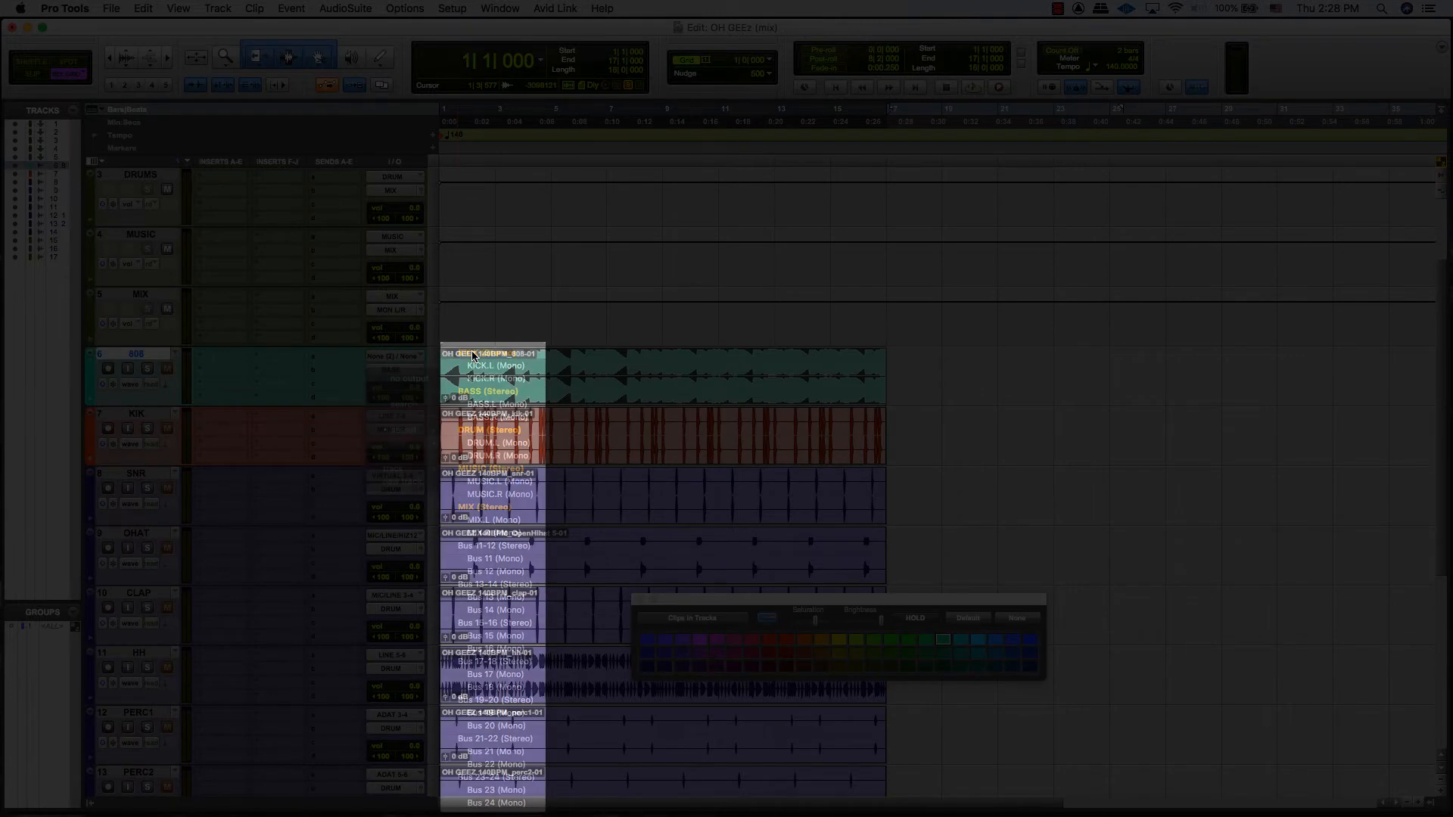
click(135, 413)
scroll(561, 453, down, 5)
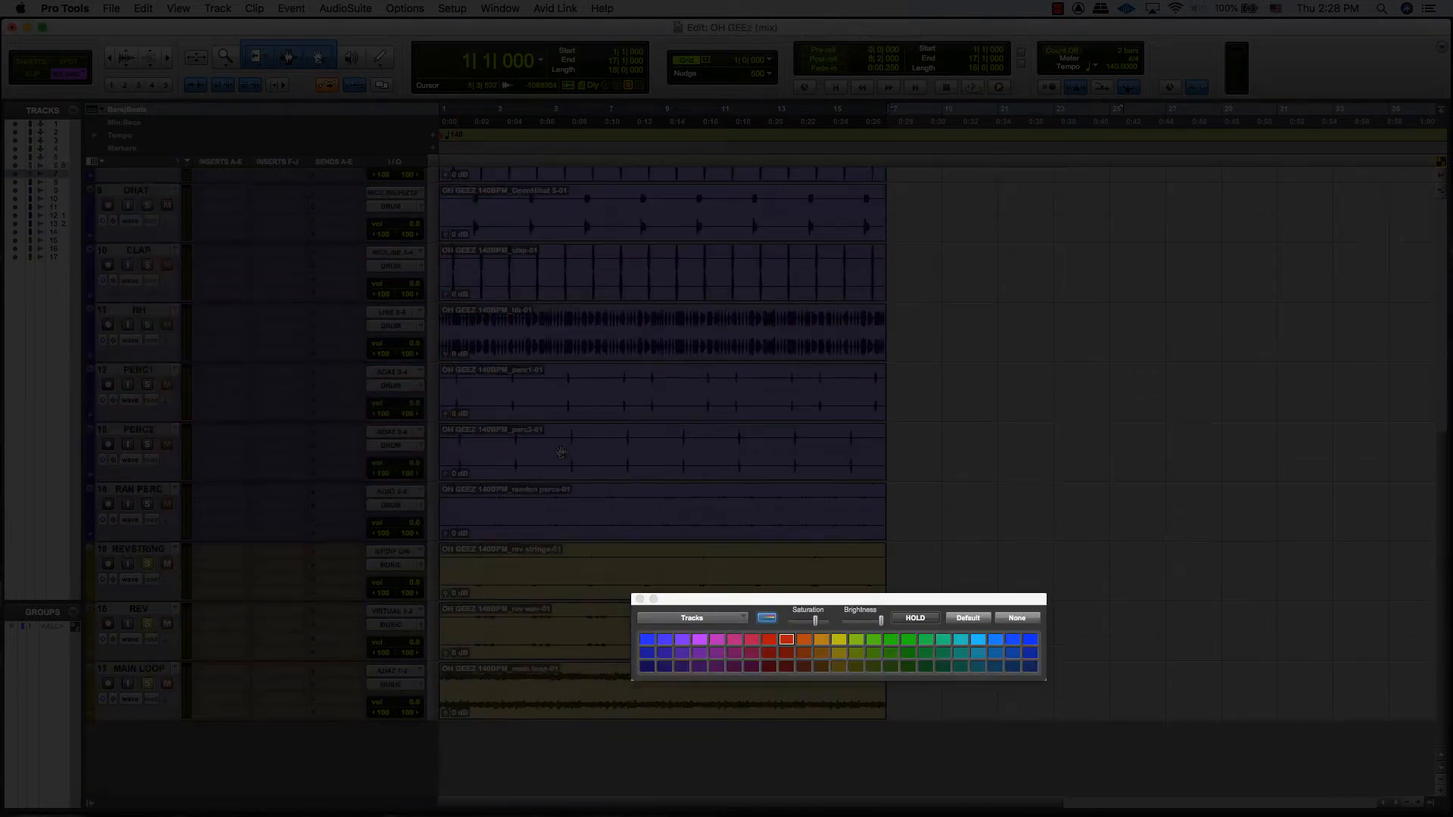
click(639, 599)
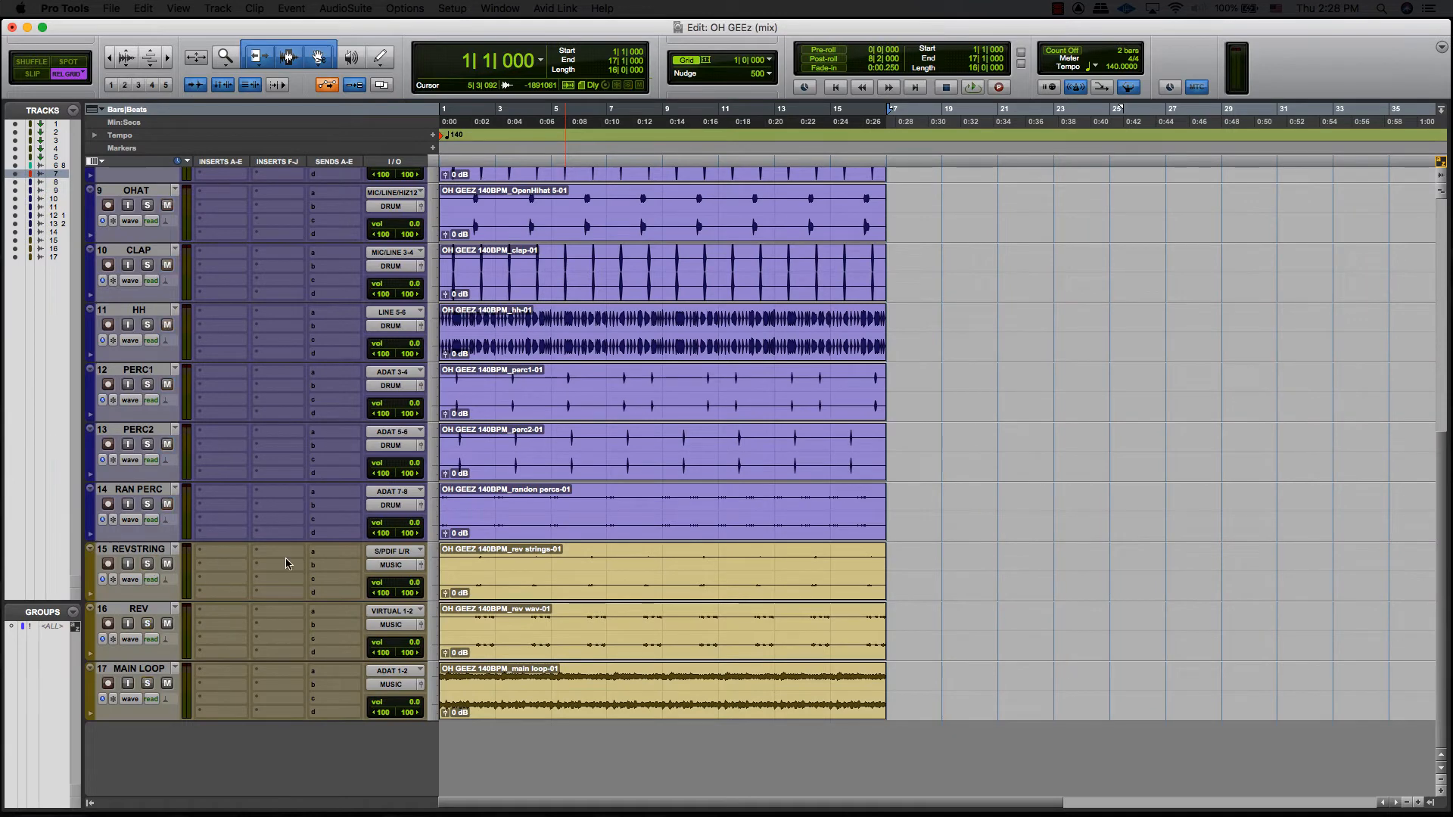
Step: Switch the edit mode from relative to absolute Grid and place the edit cursor at bar 1 on the 808 track
scroll(710, 661, up, 1)
scroll(710, 660, up, 6)
key(t)
click(481, 509)
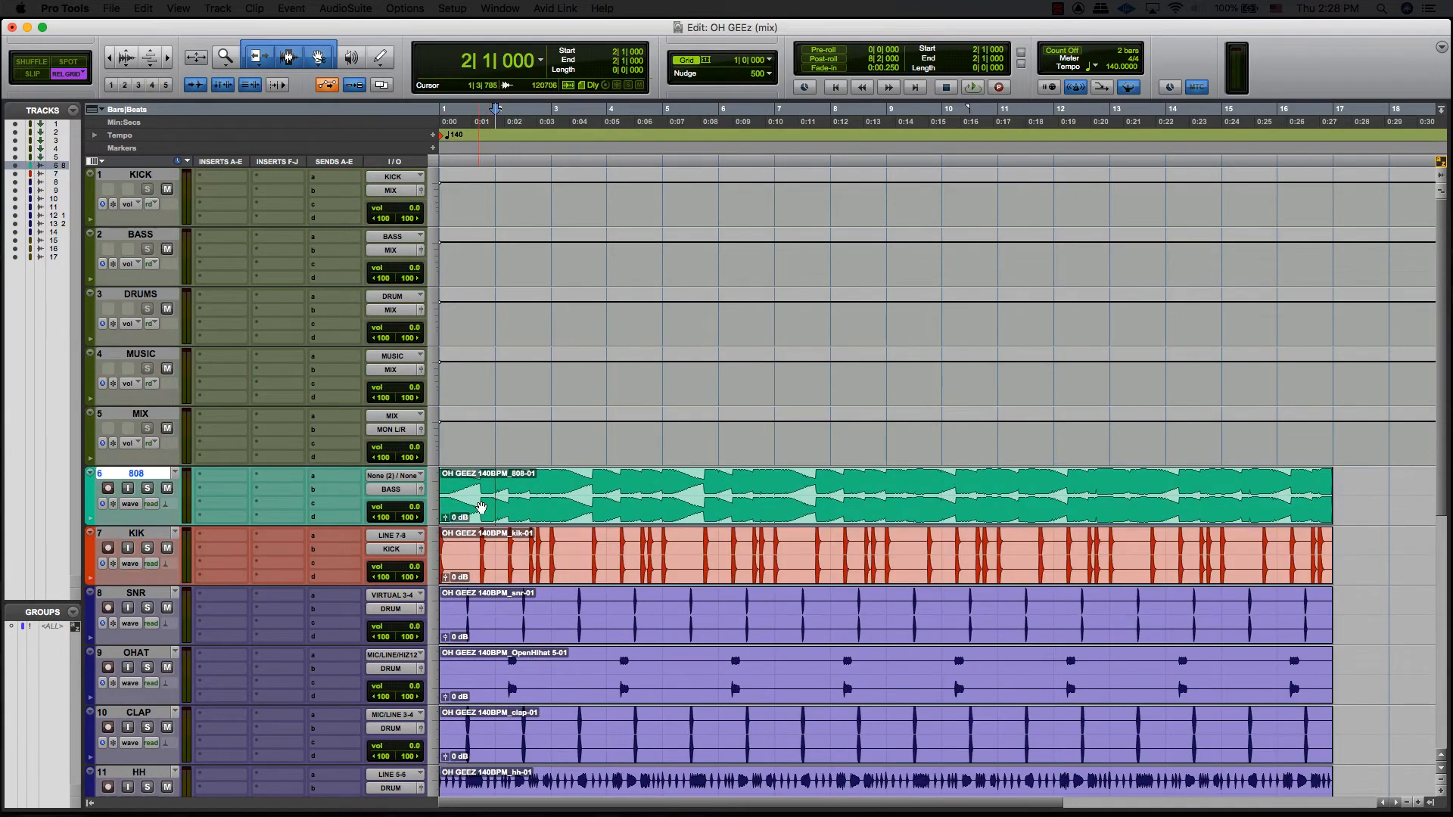
key(F4)
click(469, 482)
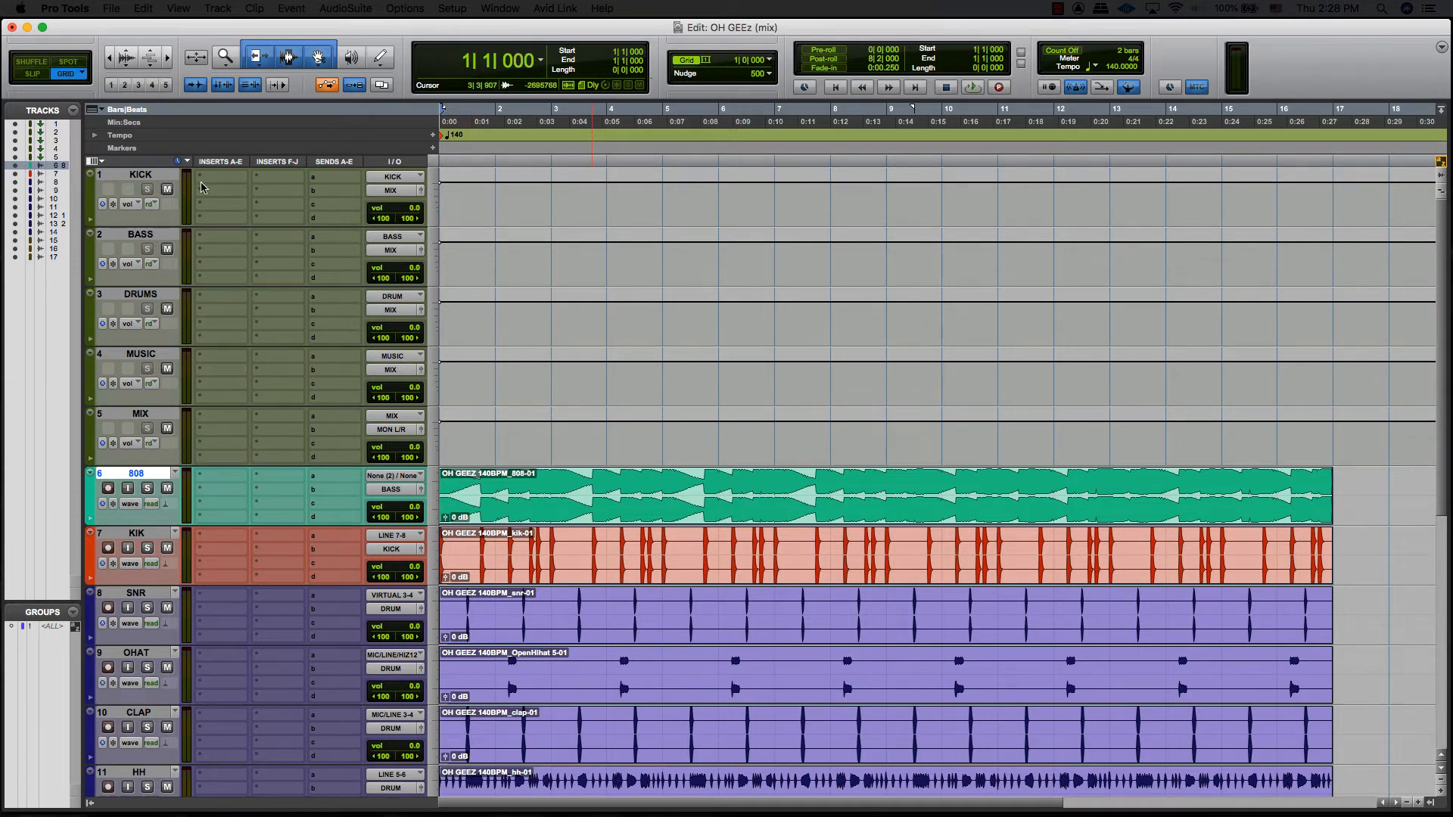
Step: Check the bus routing during playback by muting the KICK, BASS and MUSIC aux tracks, and unmute them all before stopping
key(space)
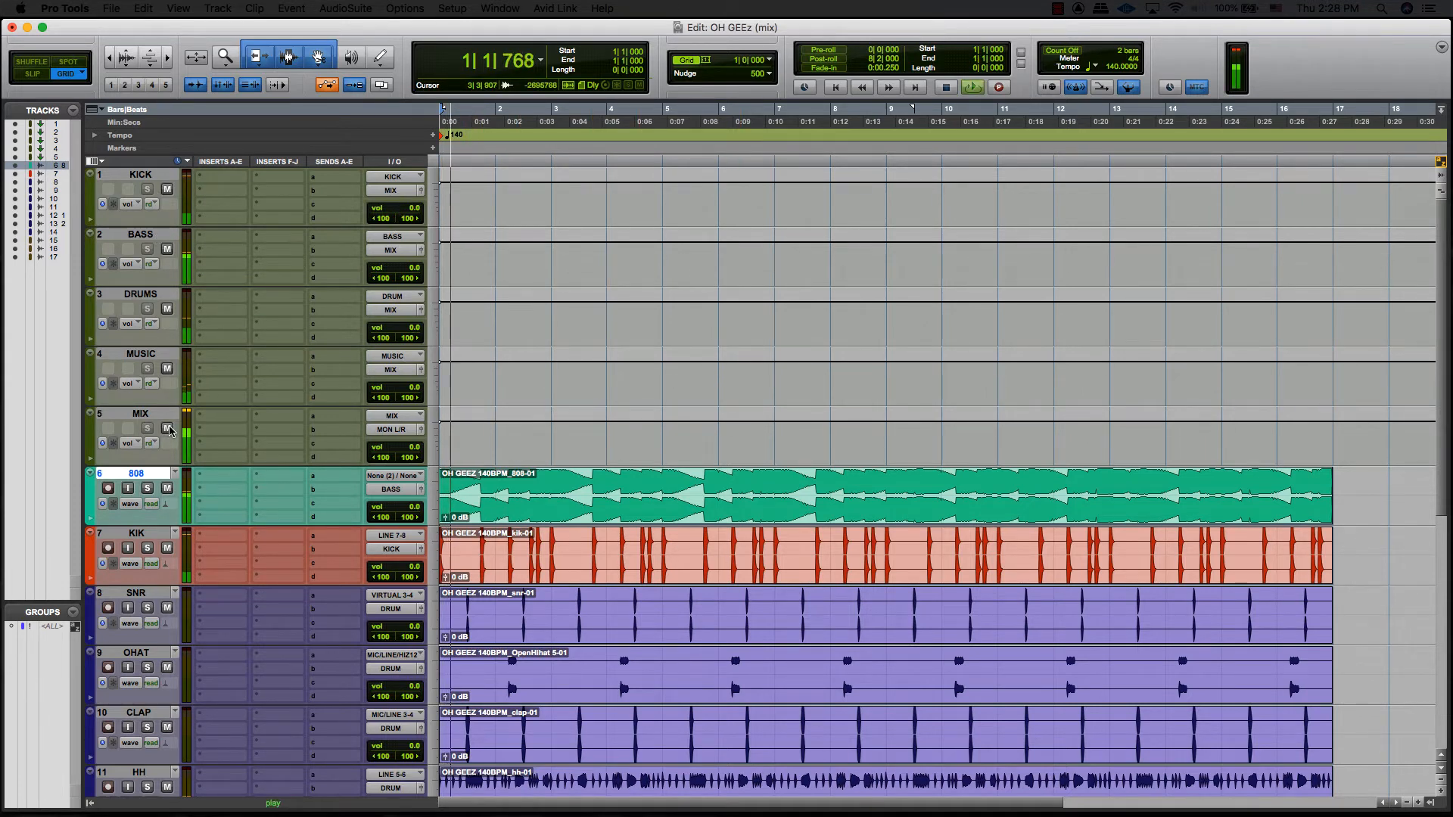
click(167, 190)
click(167, 249)
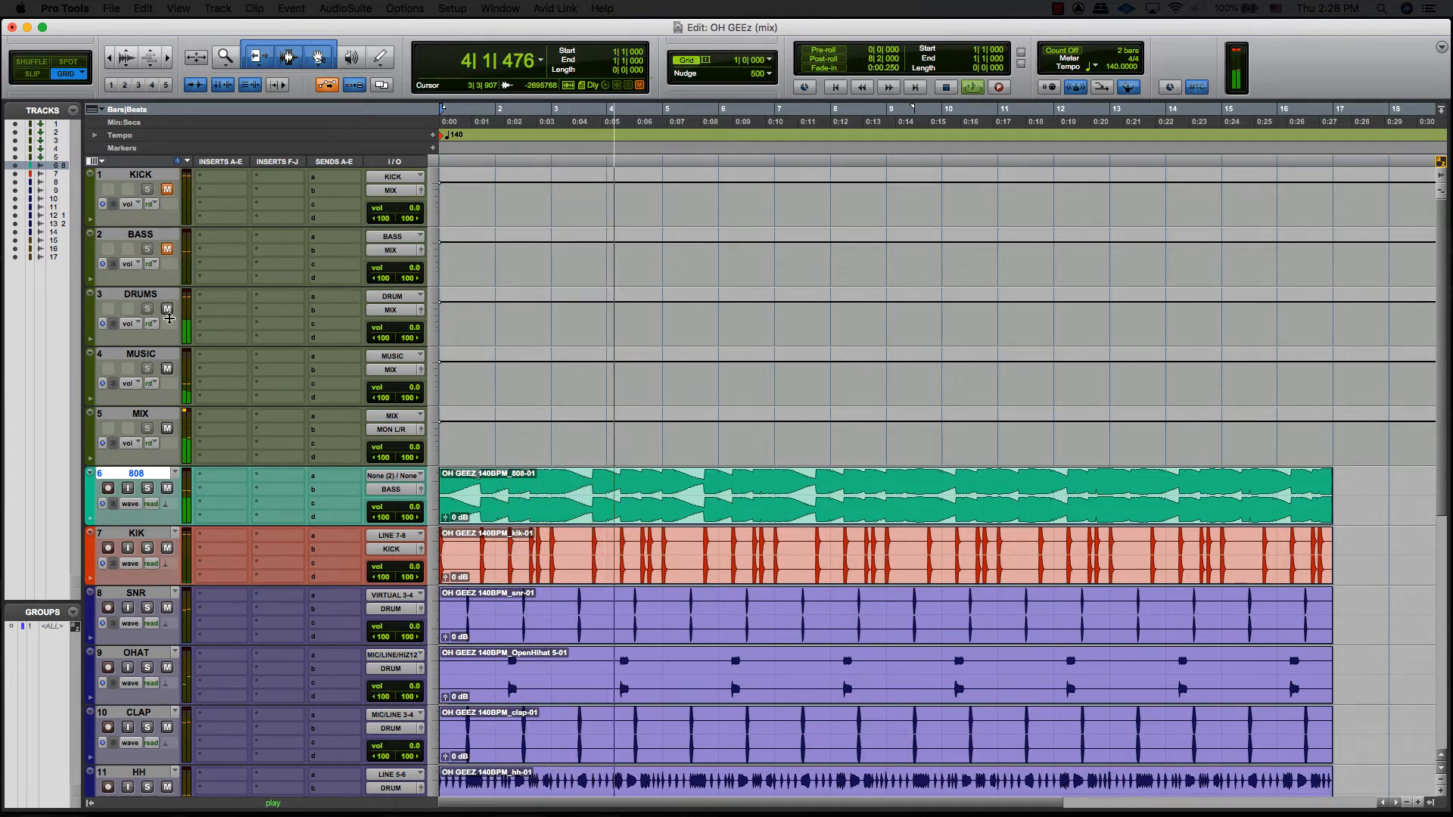
click(168, 369)
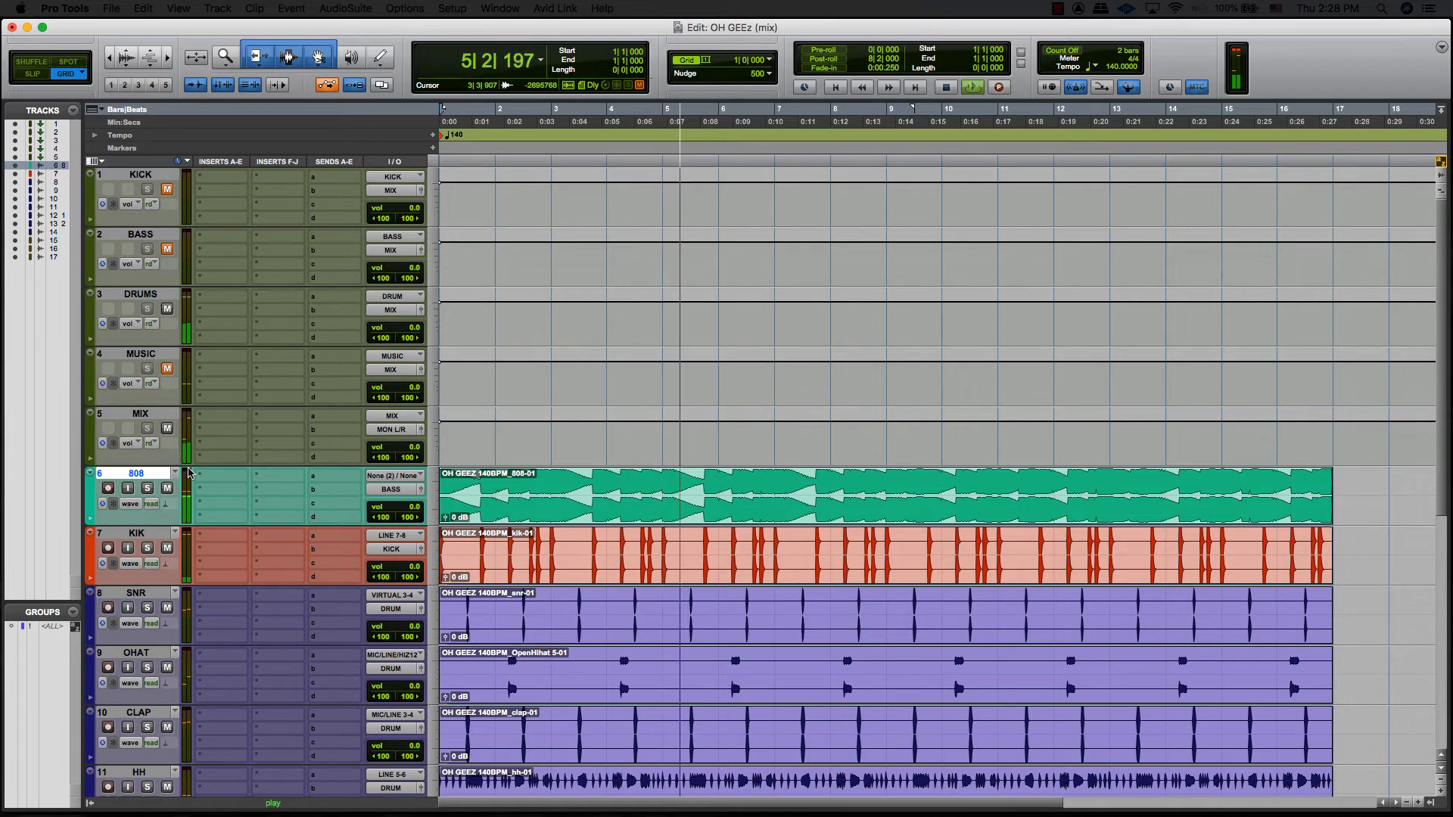
alt+click(167, 369)
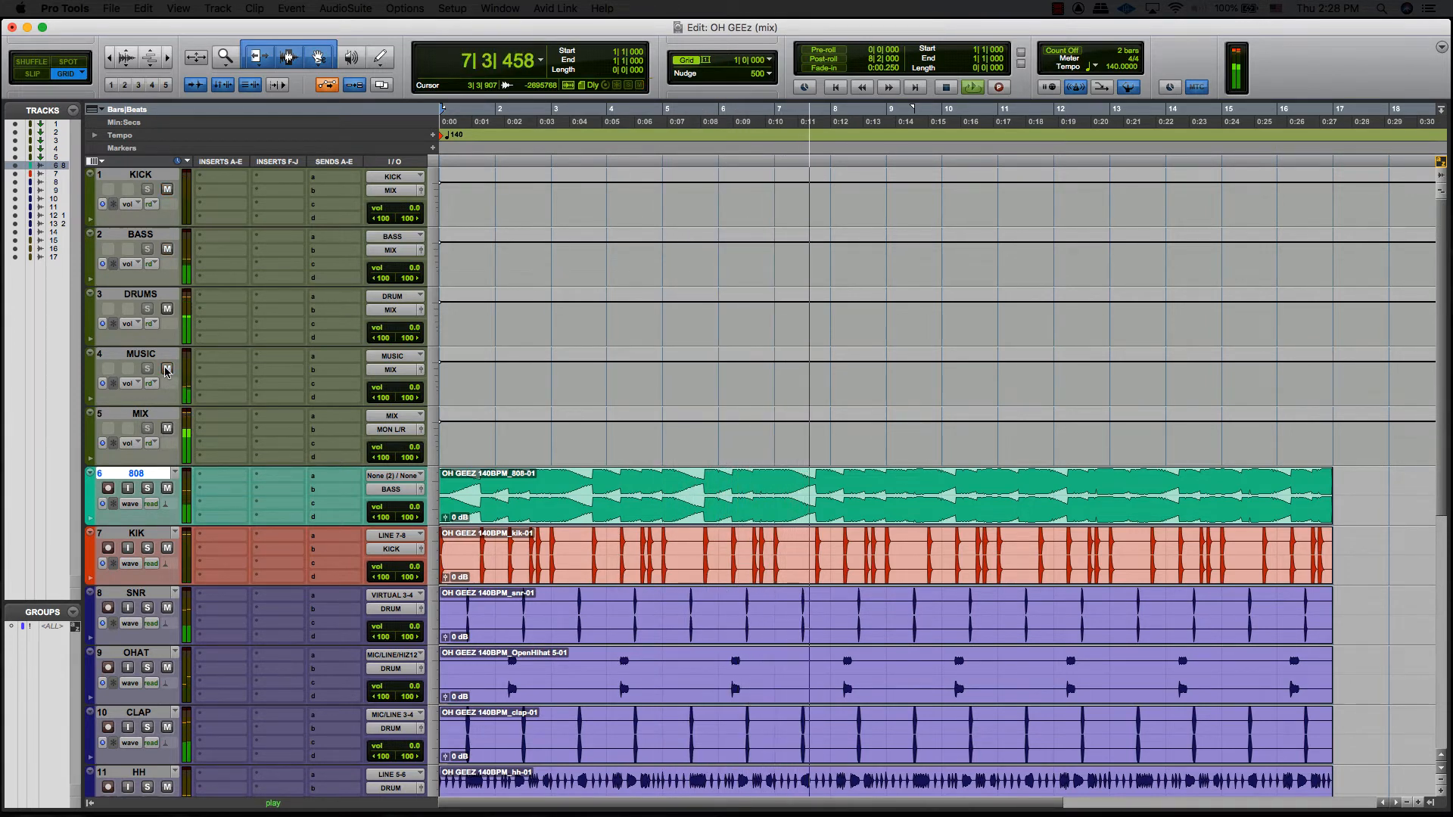
key(space)
Step: Create a Mix/Edit group named BEAT from the tracks 808 through MAIN LOOP and select its clips across their full length
click(150, 355)
click(143, 295)
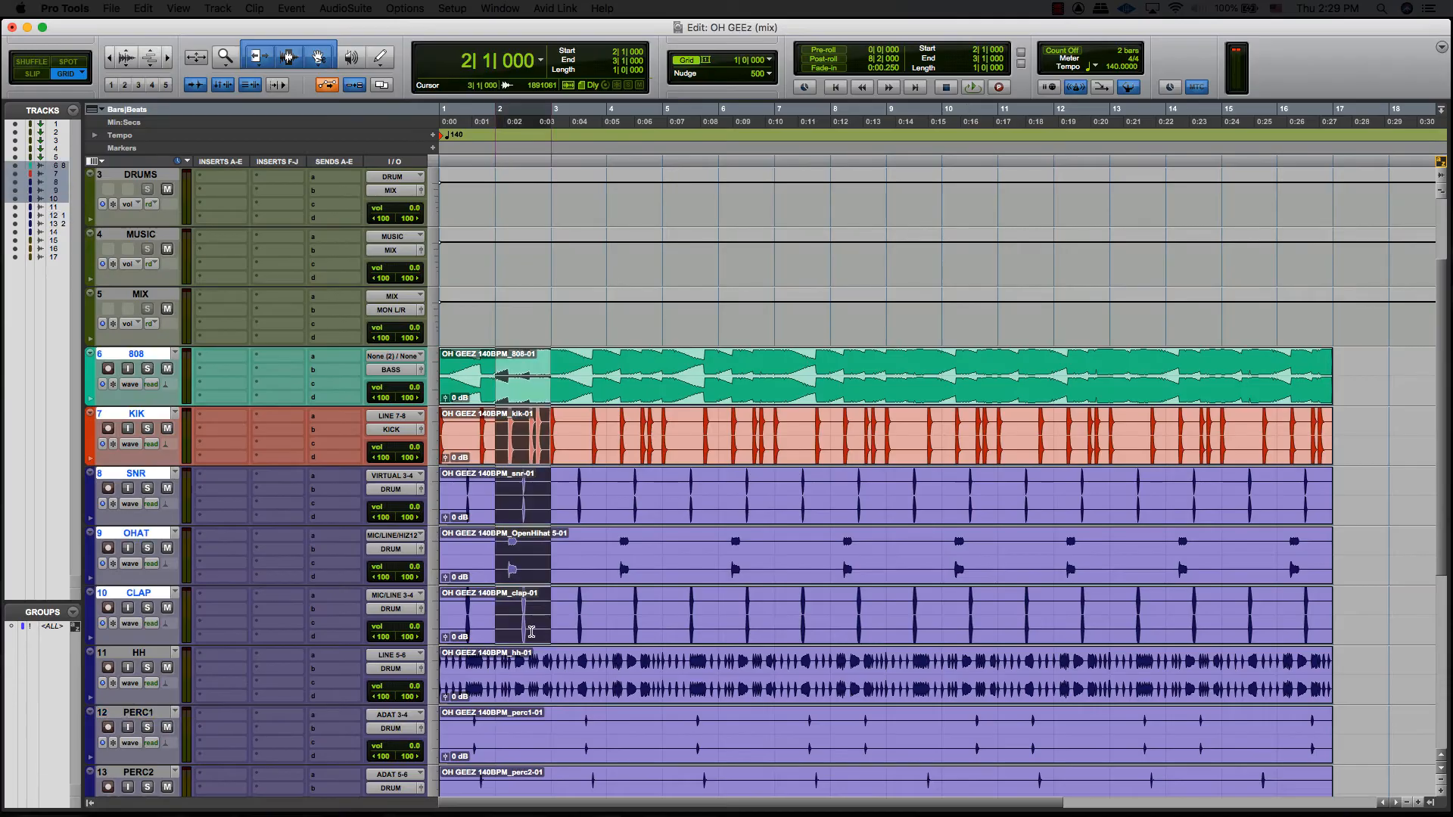
scroll(757, 454, down, 5)
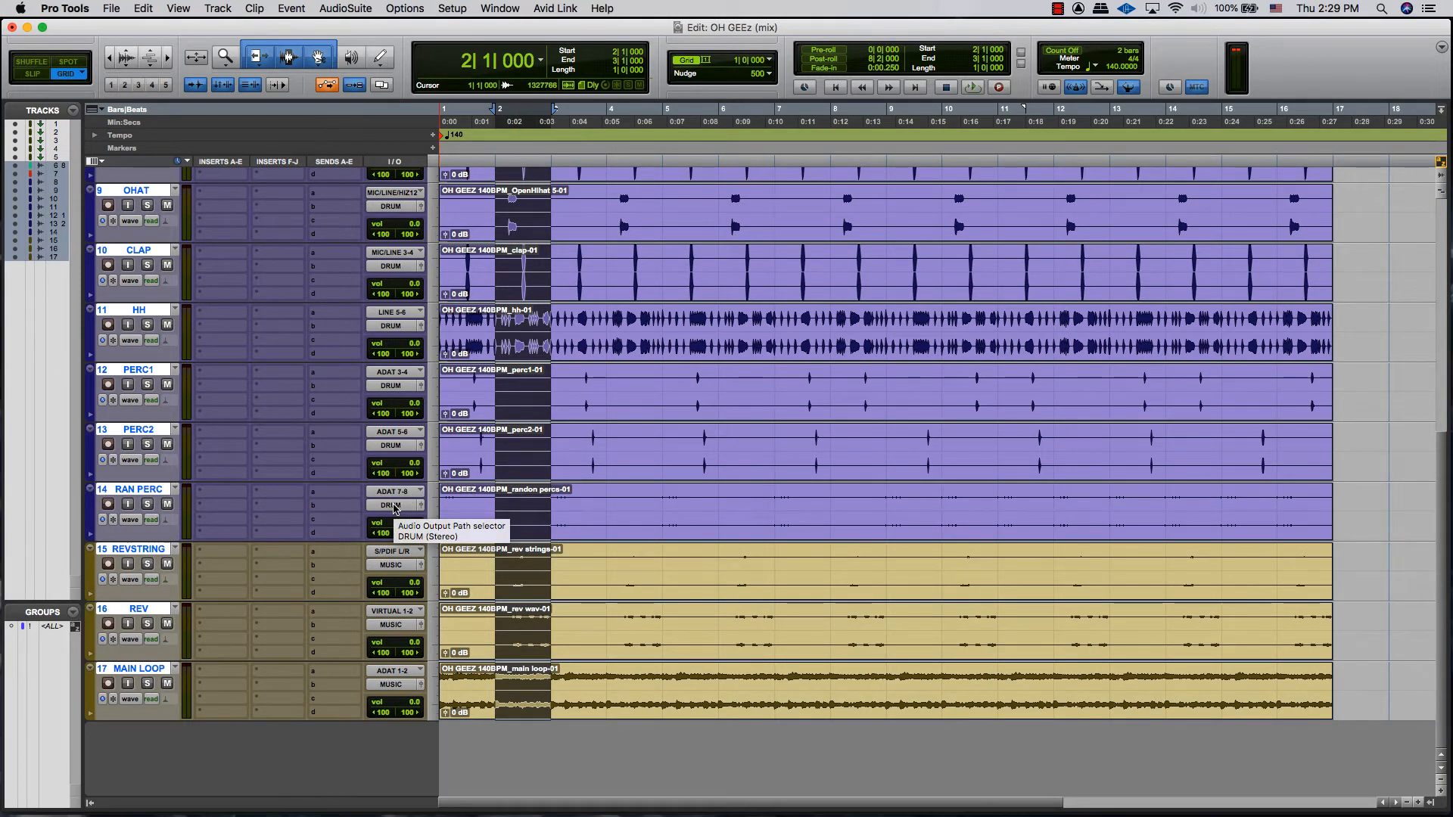
key(super+g)
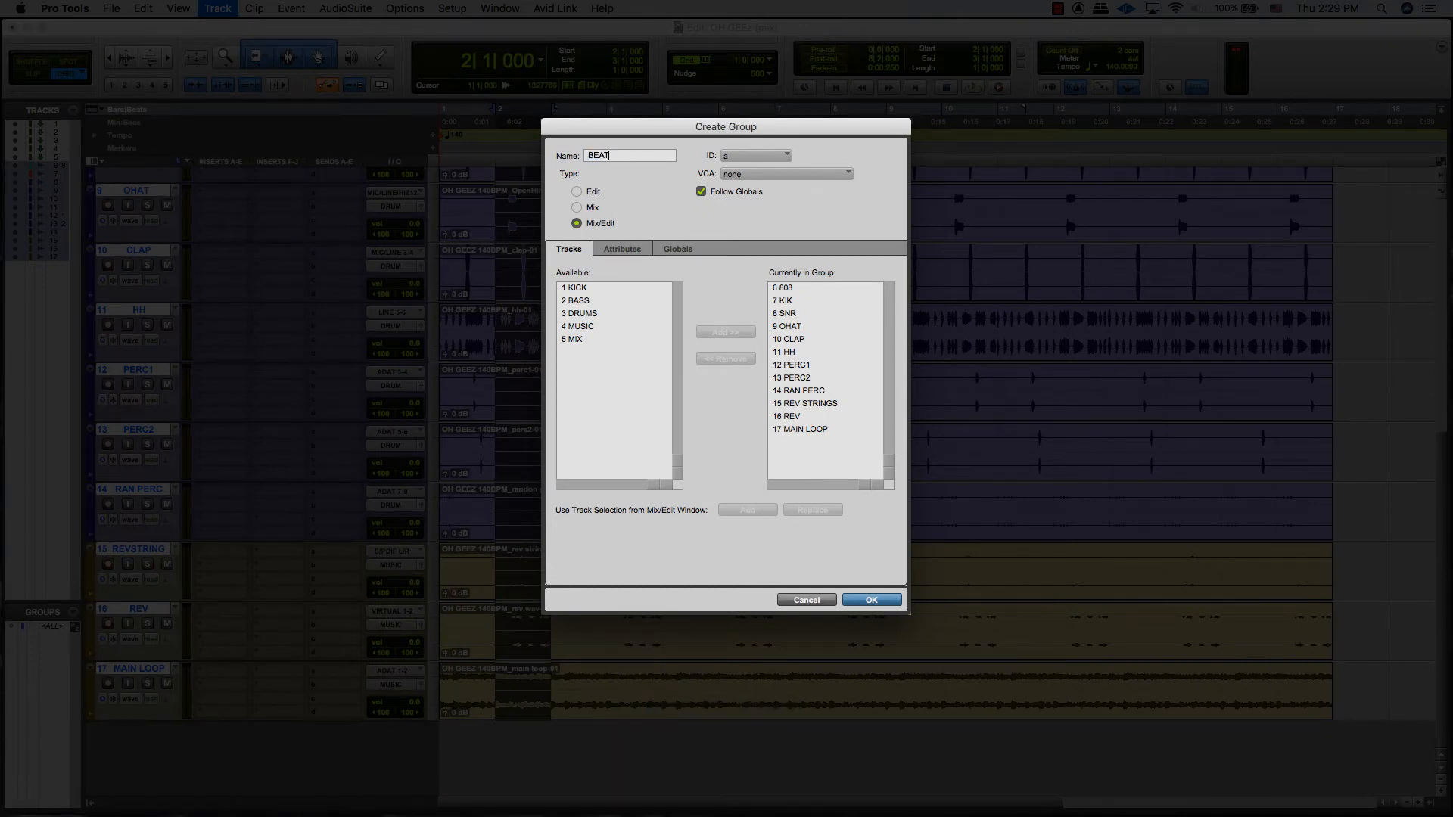
click(678, 249)
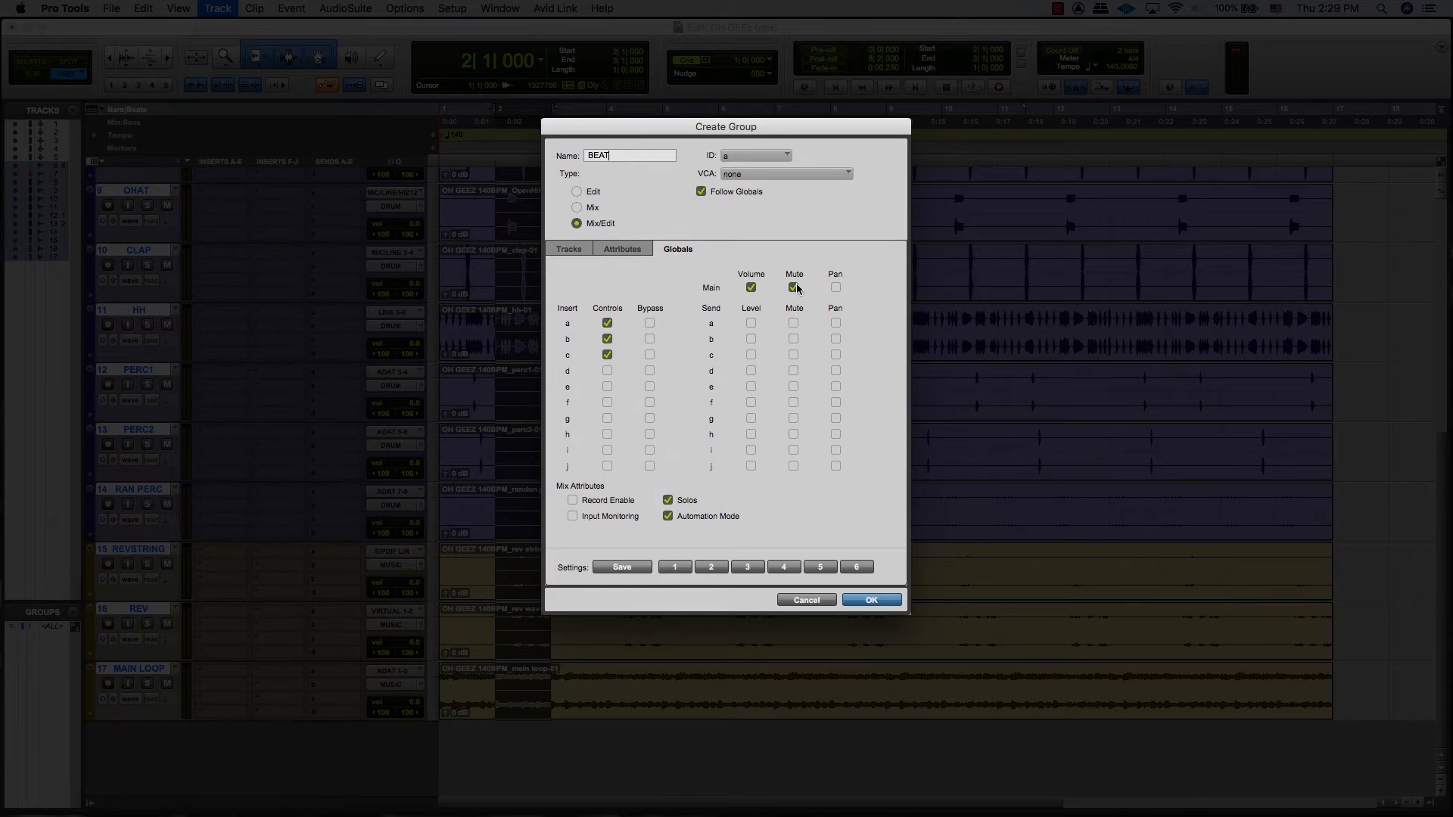
click(872, 600)
drag(459, 411, 1324, 380)
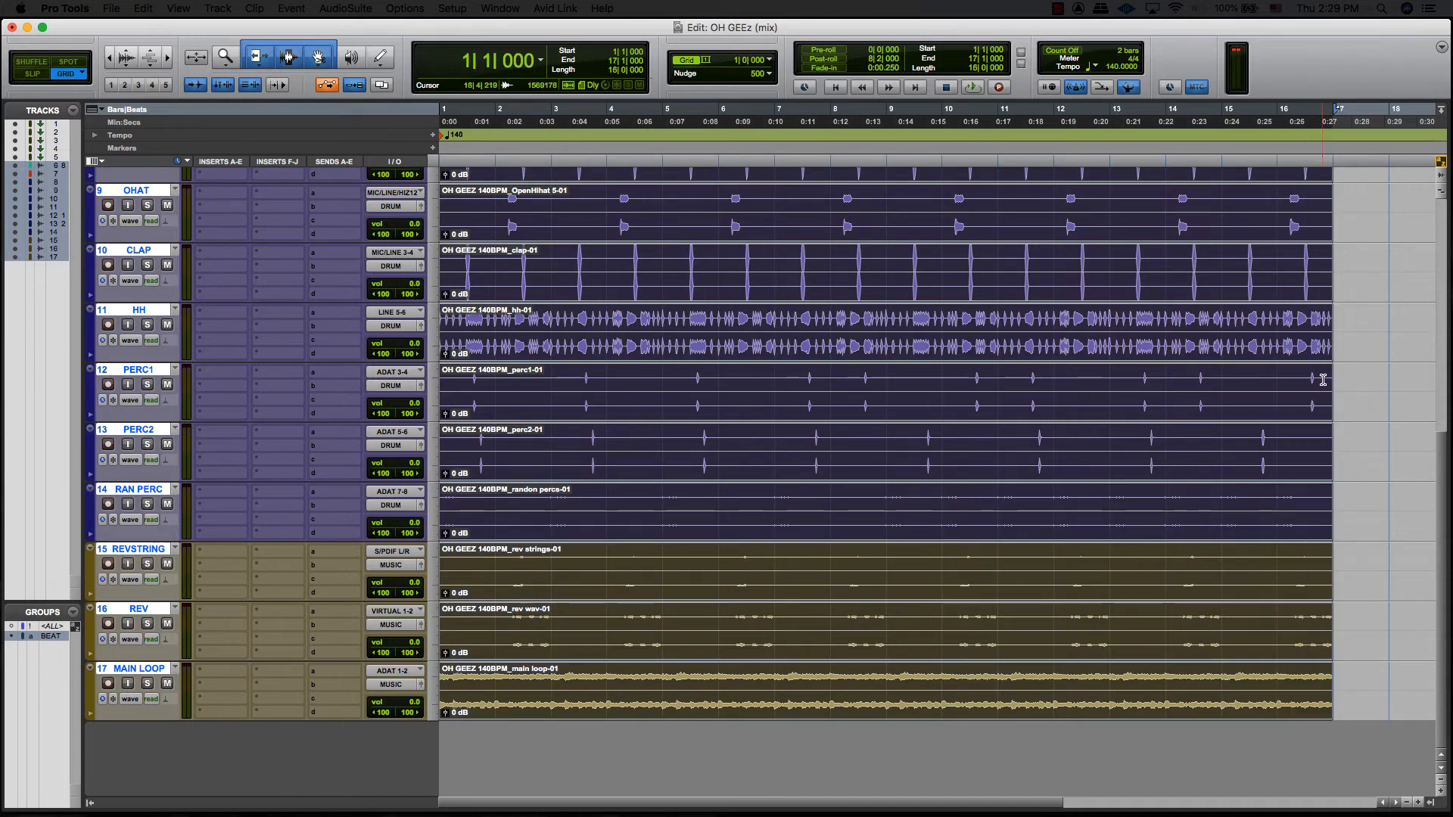
Step: Lower all BEAT group tracks to -6.0 dB, and with the group suspended raise only the 808 track to -4.0 dB during playback
click(406, 404)
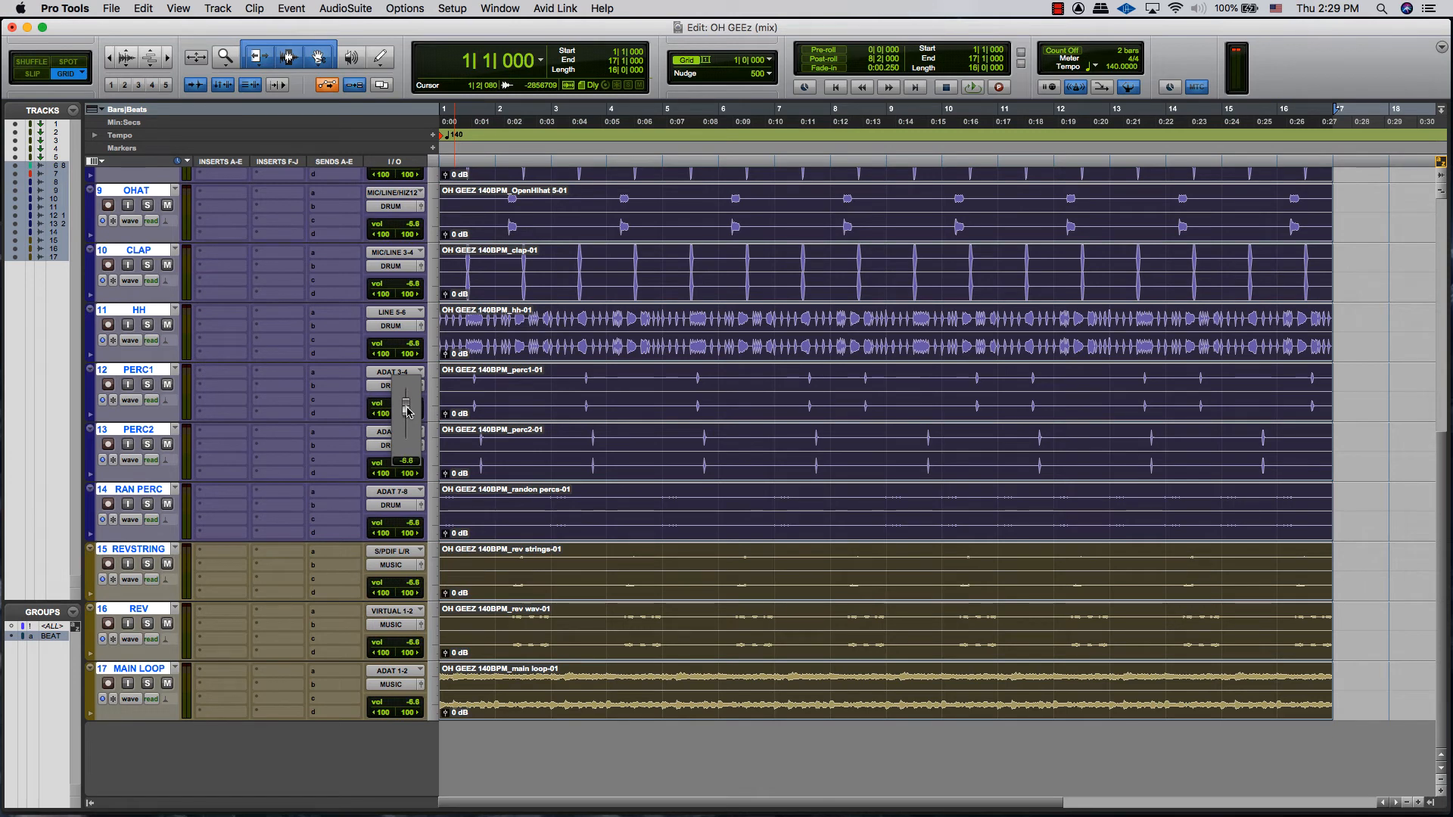
double_click(492, 401)
click(458, 379)
key(space)
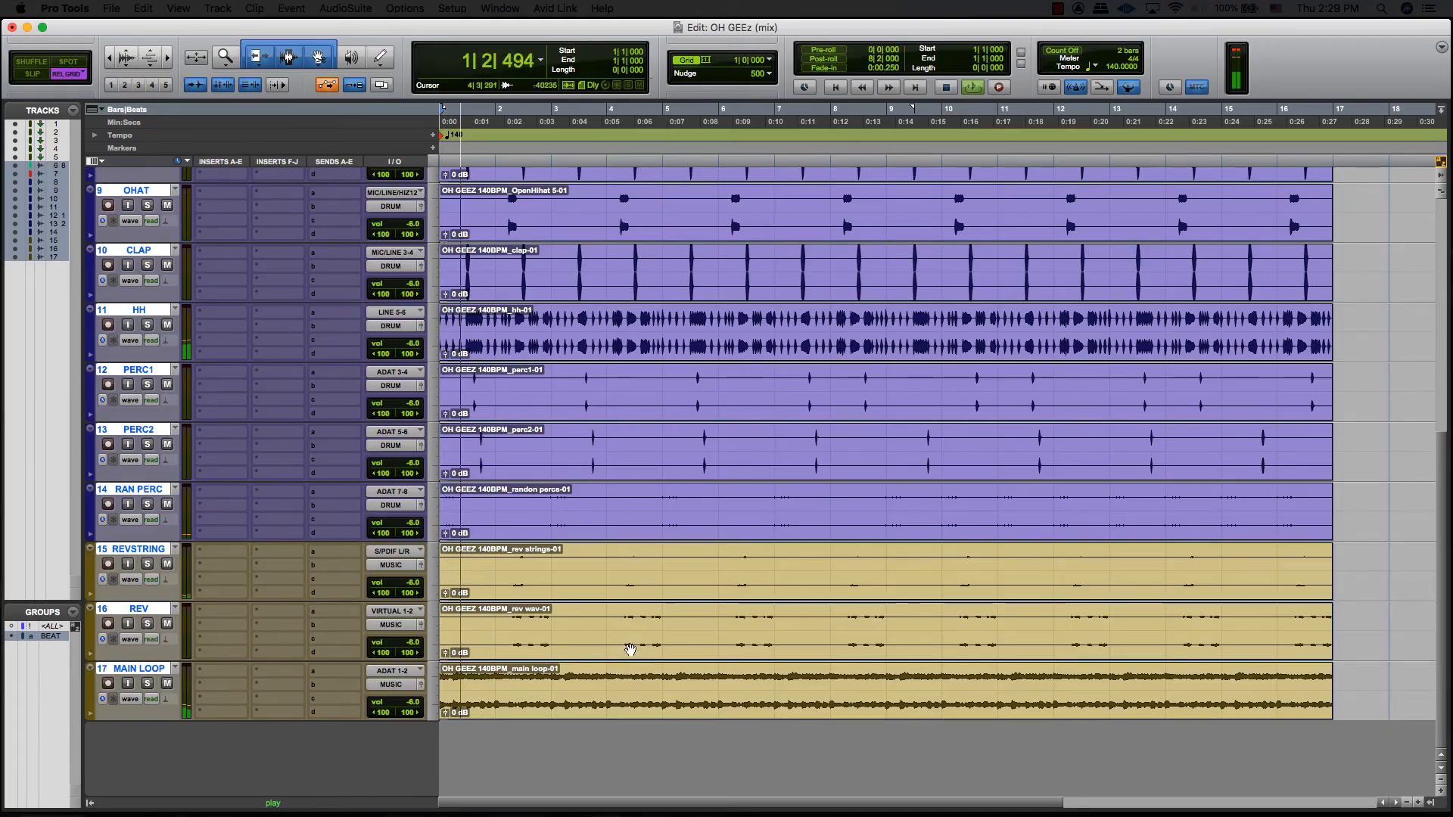
scroll(621, 655, up, 3)
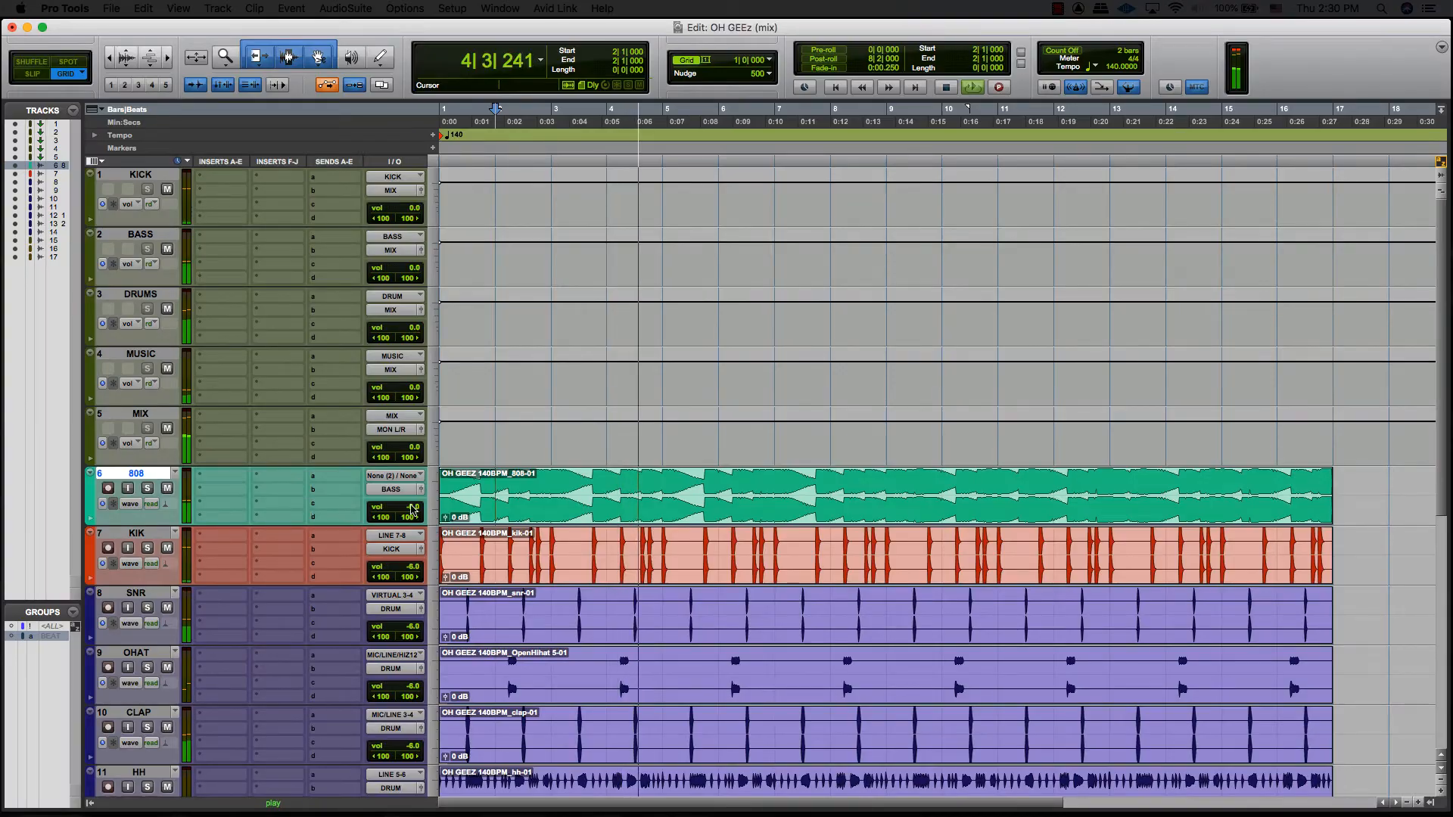
drag(412, 509, 409, 486)
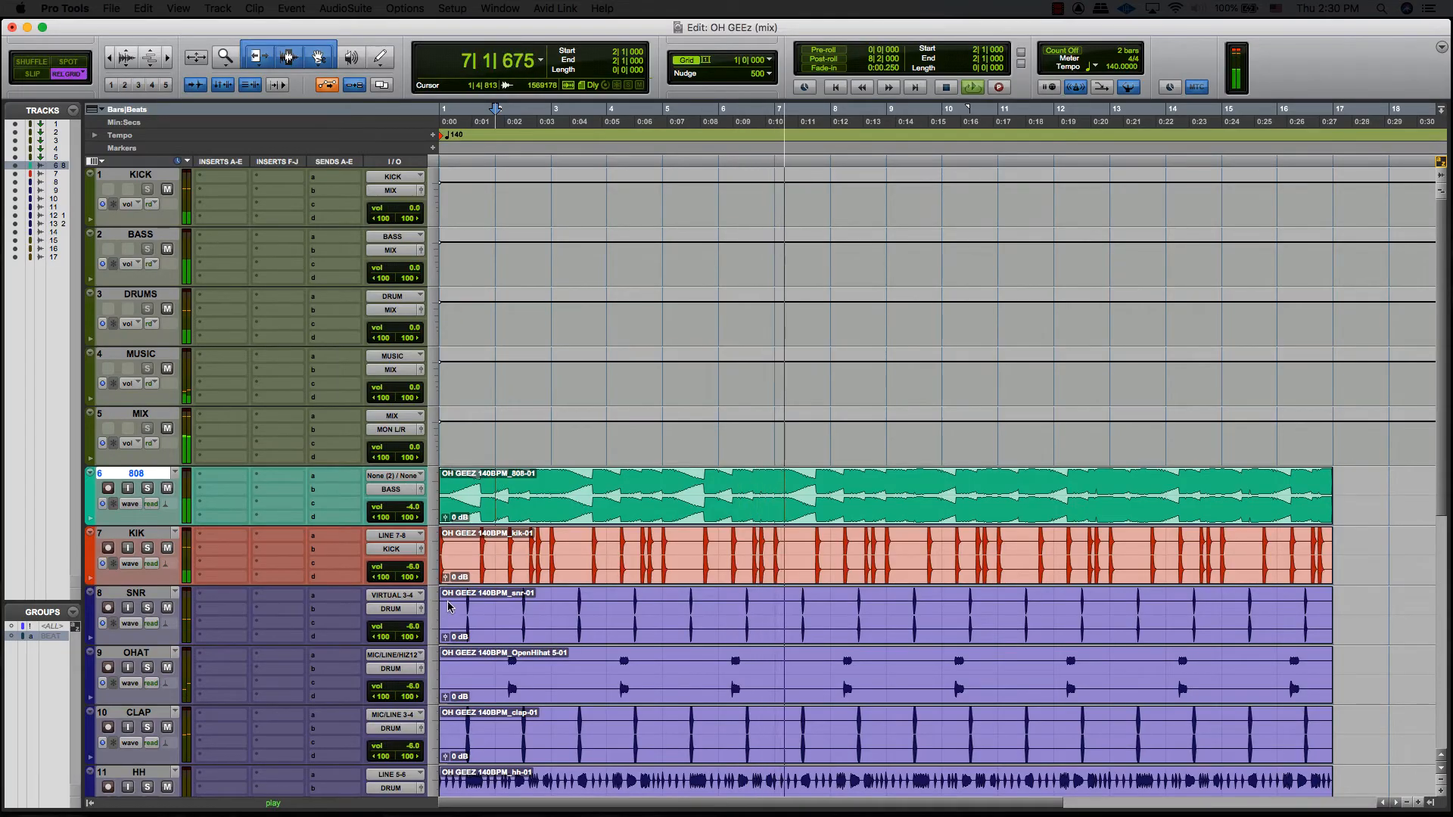
Step: Pan the SNR track to 92 left and 73 right and replay the beat from bar 1
key(r)
scroll(411, 574, down, 3)
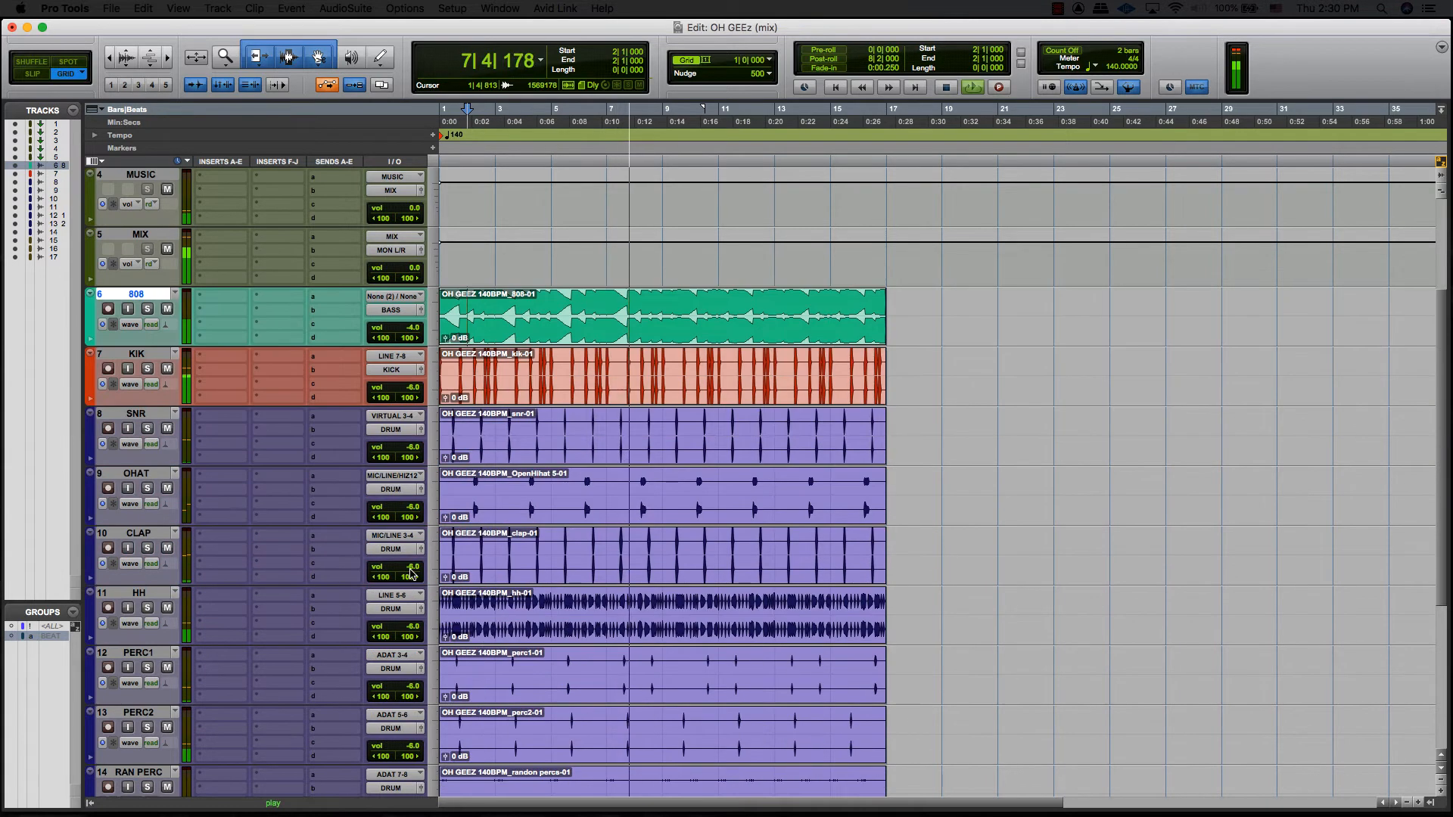
click(136, 414)
key(t)
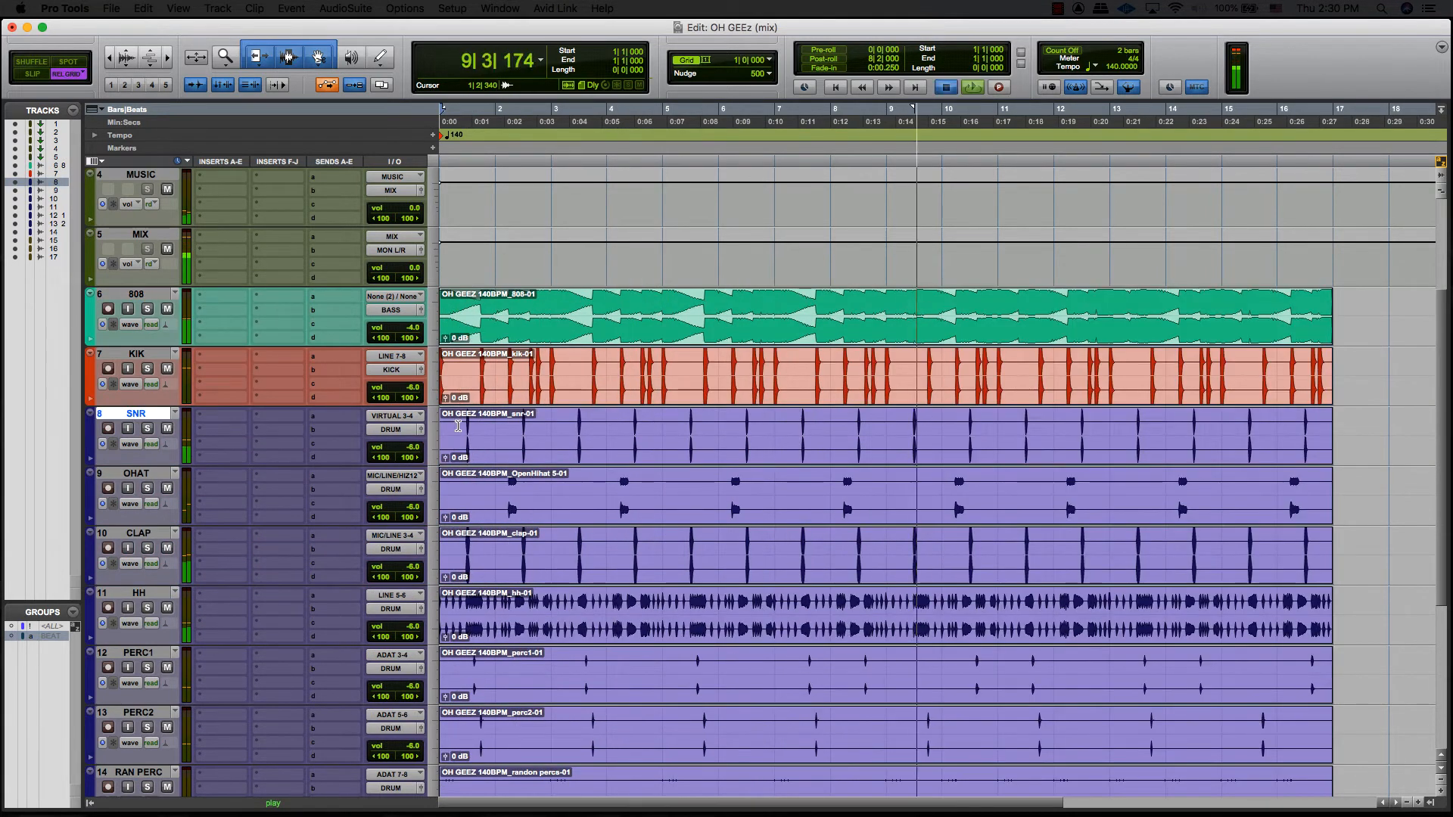
key(space)
key(Return)
key(space)
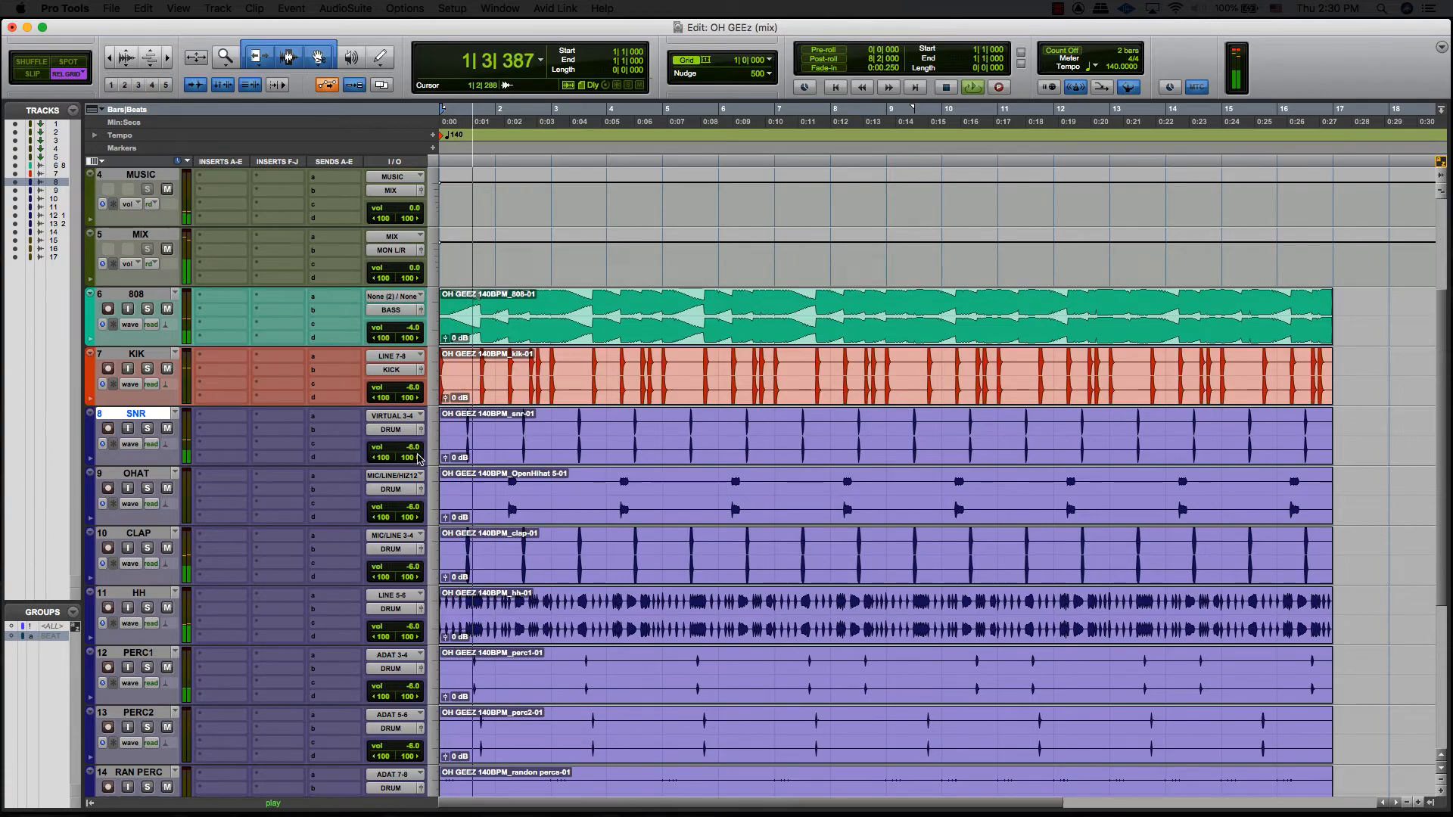
drag(410, 459, 384, 459)
key(space)
key(space)
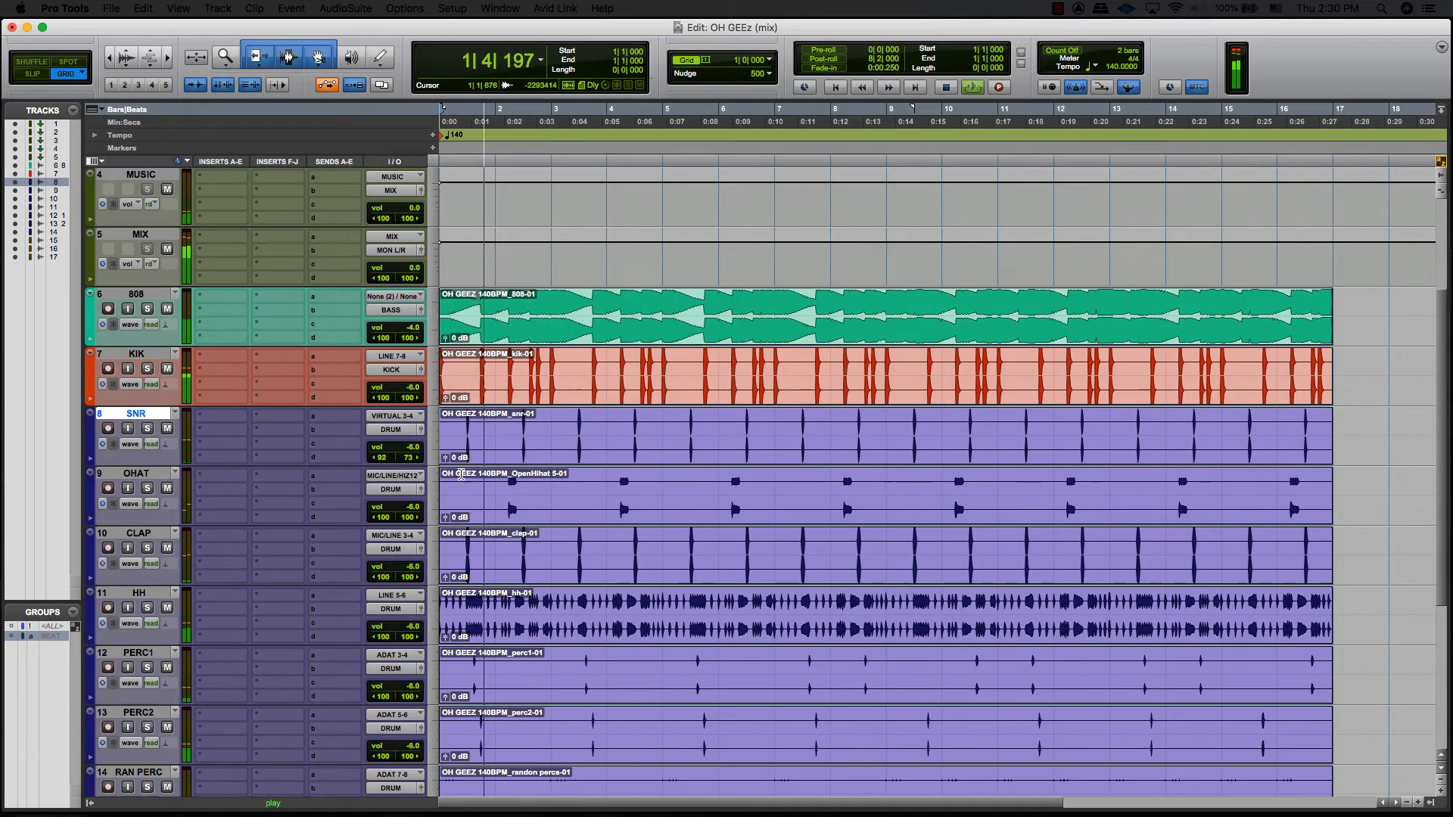
Step: In Slip mode, play from the first OHAT hit and pan the OHAT track to 0 left and 70 right
key(F2)
click(507, 480)
key(space)
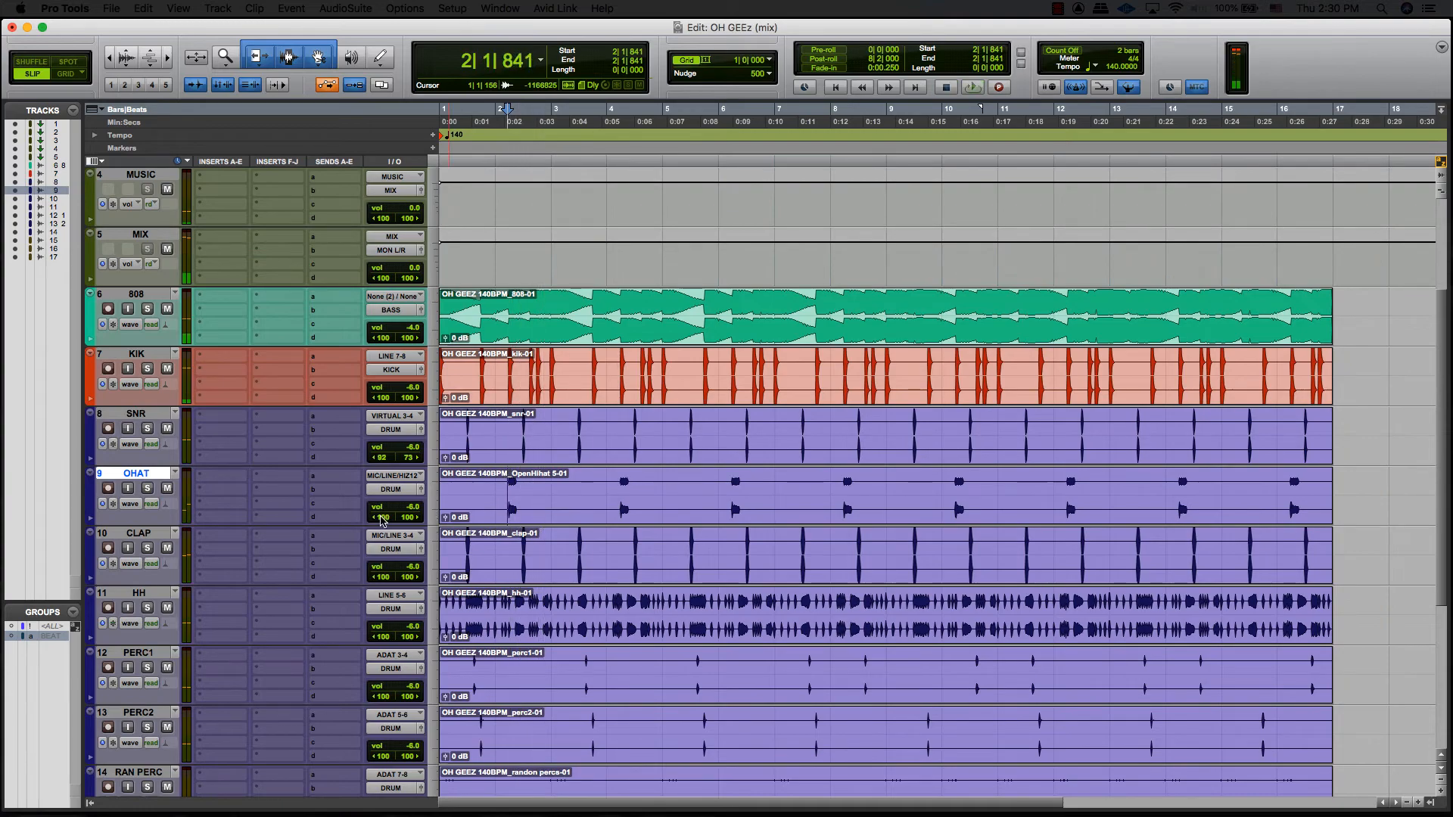
mouse_move(381, 517)
mouse_down()
mouse_move(407, 520)
mouse_move(391, 519)
mouse_up()
key(space)
key(space)
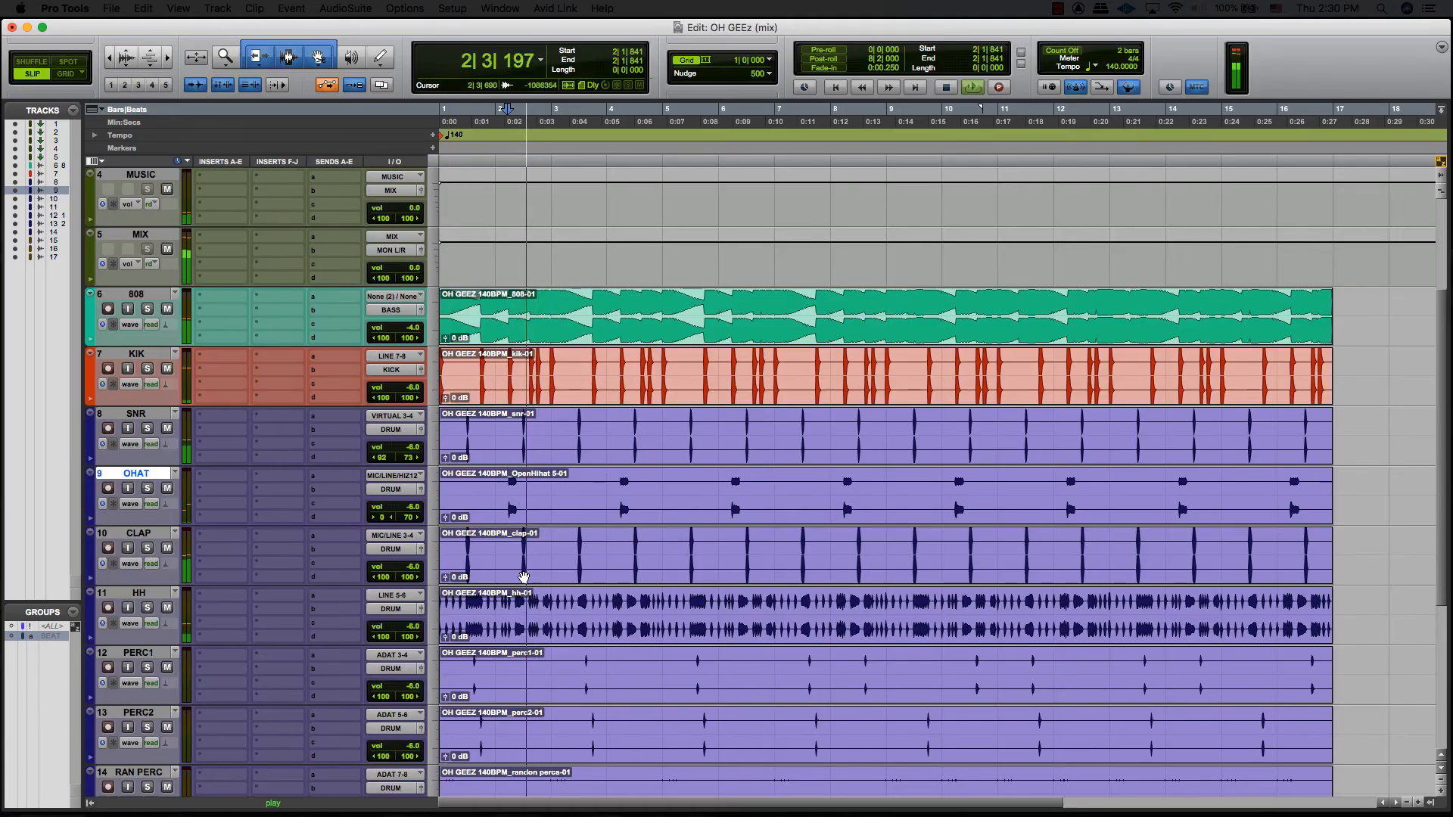
Step: Audition the CLAP track in solo from its first hit
click(452, 543)
key(space)
key(space)
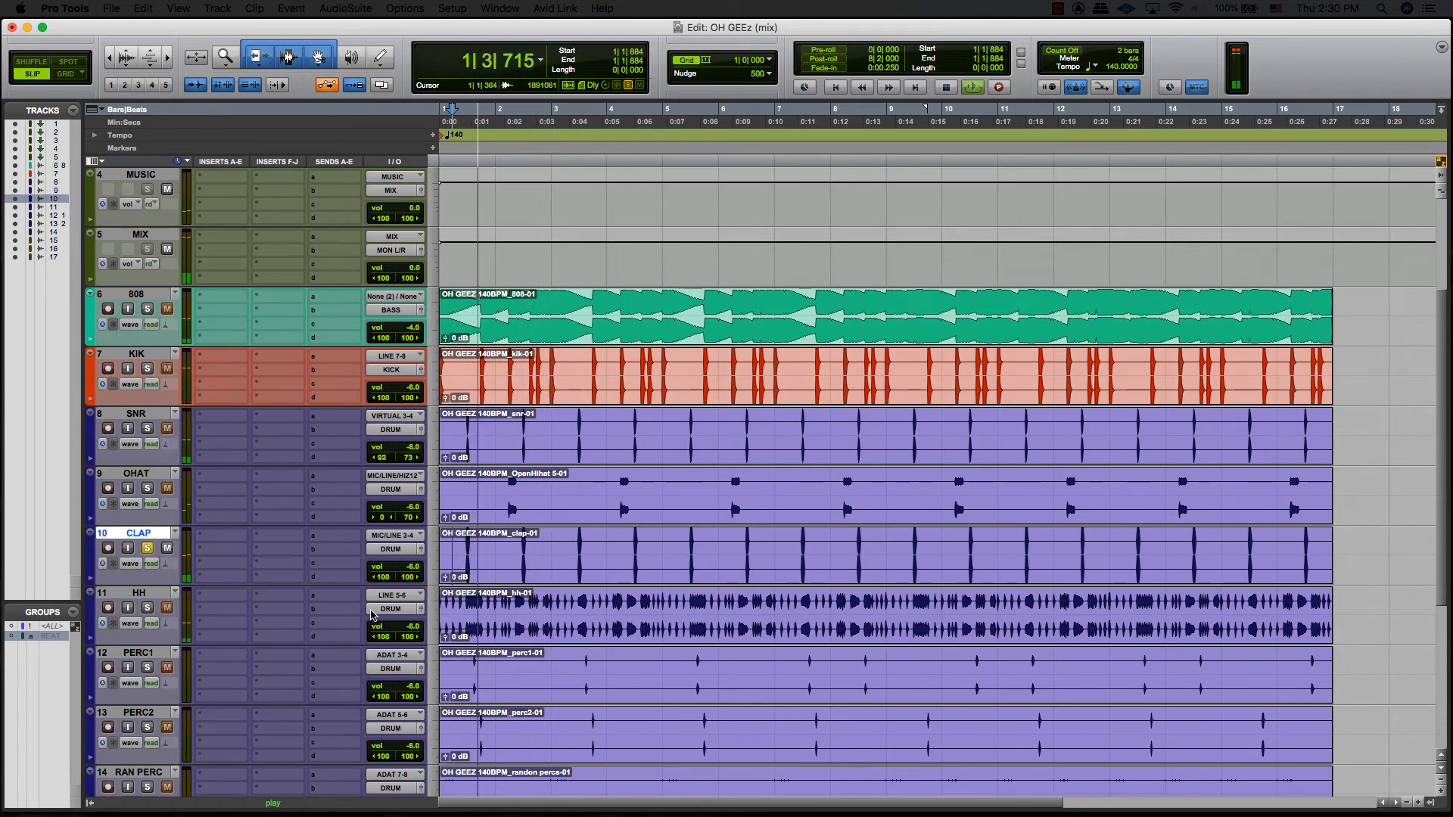
Step: Return to Grid mode, insert the PanMan plug-in on the HH track and change its modulation mode
key(F4)
click(459, 607)
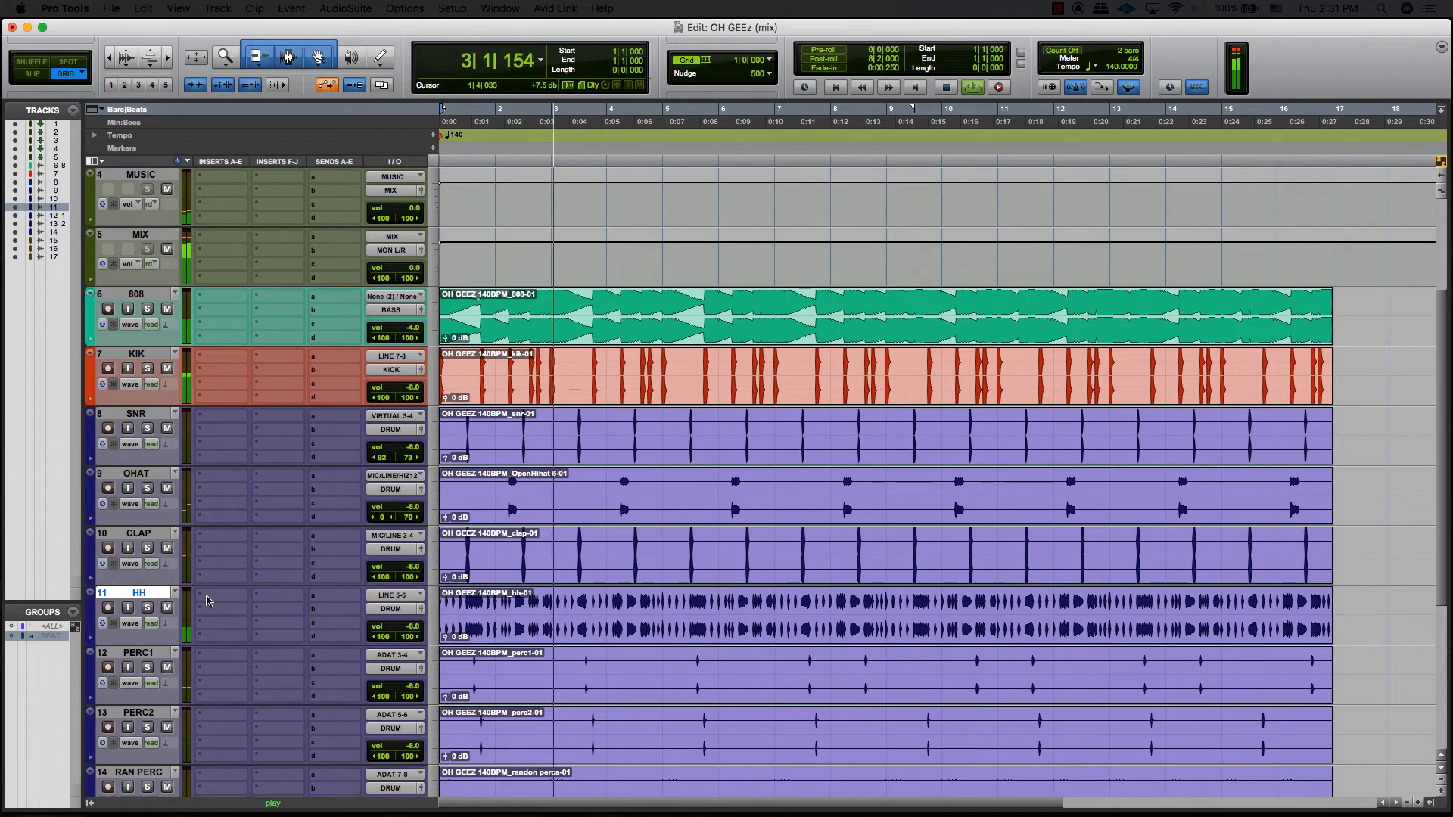
key(p)
click(207, 600)
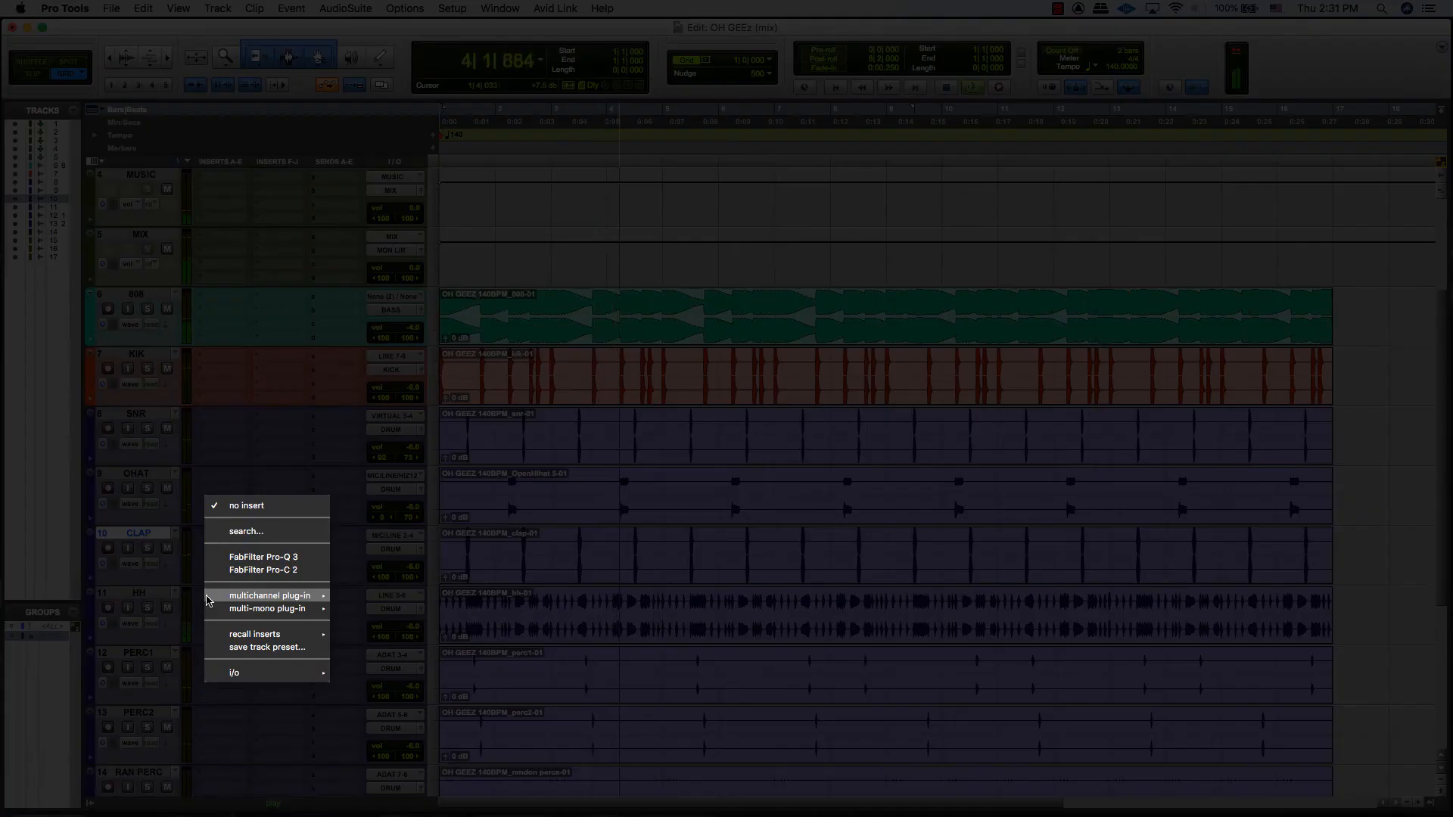
key(Escape)
text(panman)
key(Return)
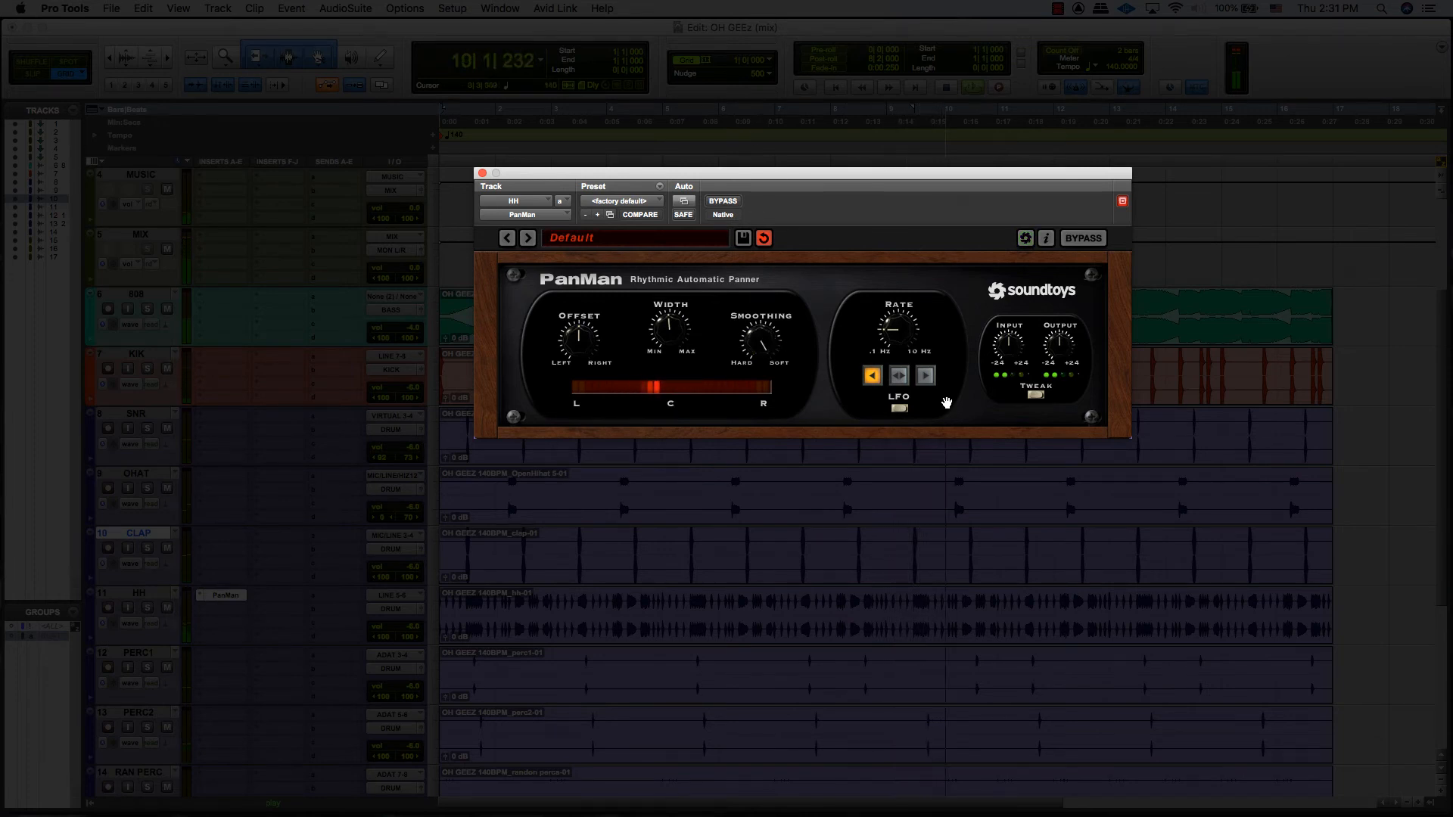
click(897, 373)
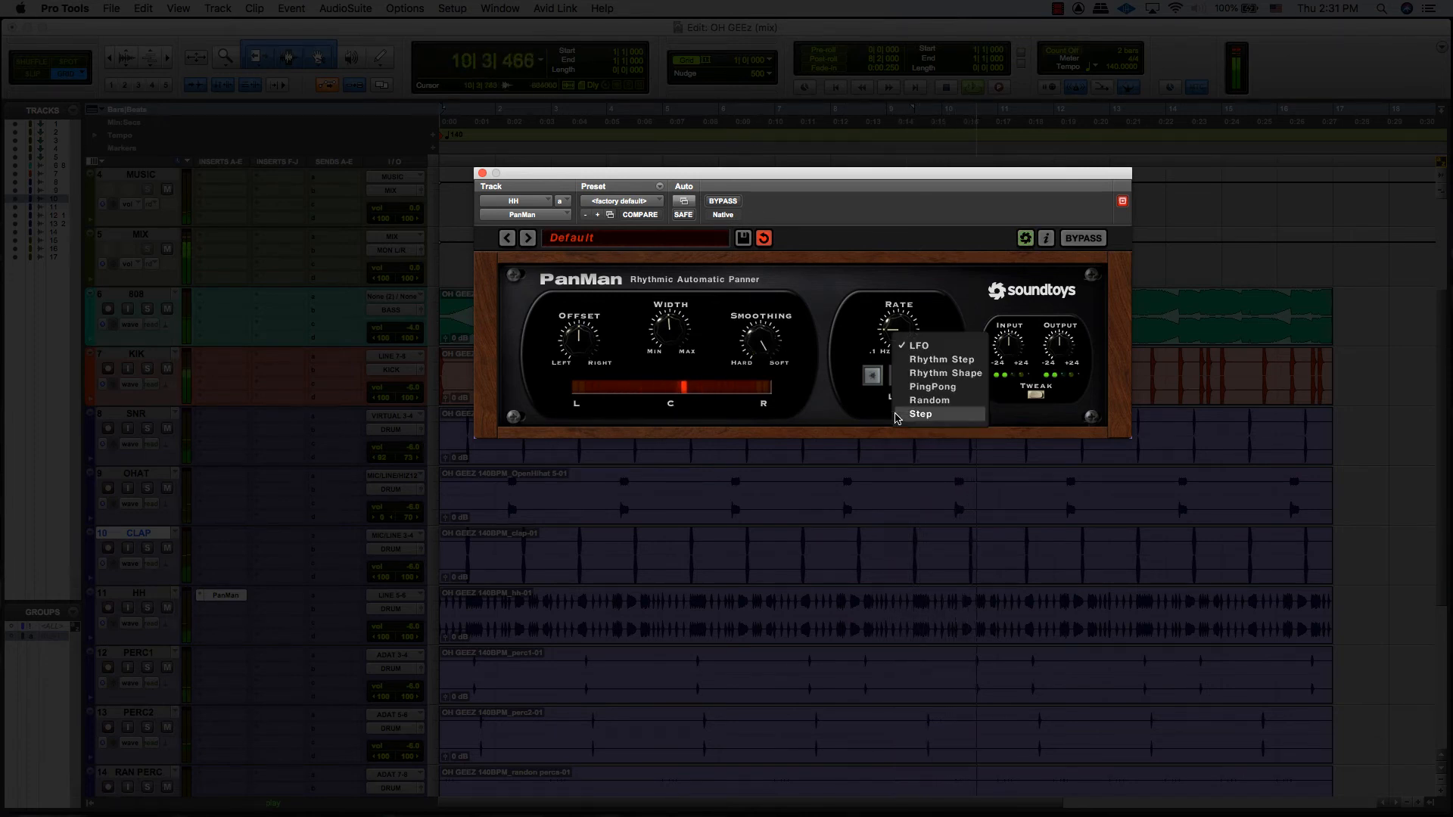
click(930, 379)
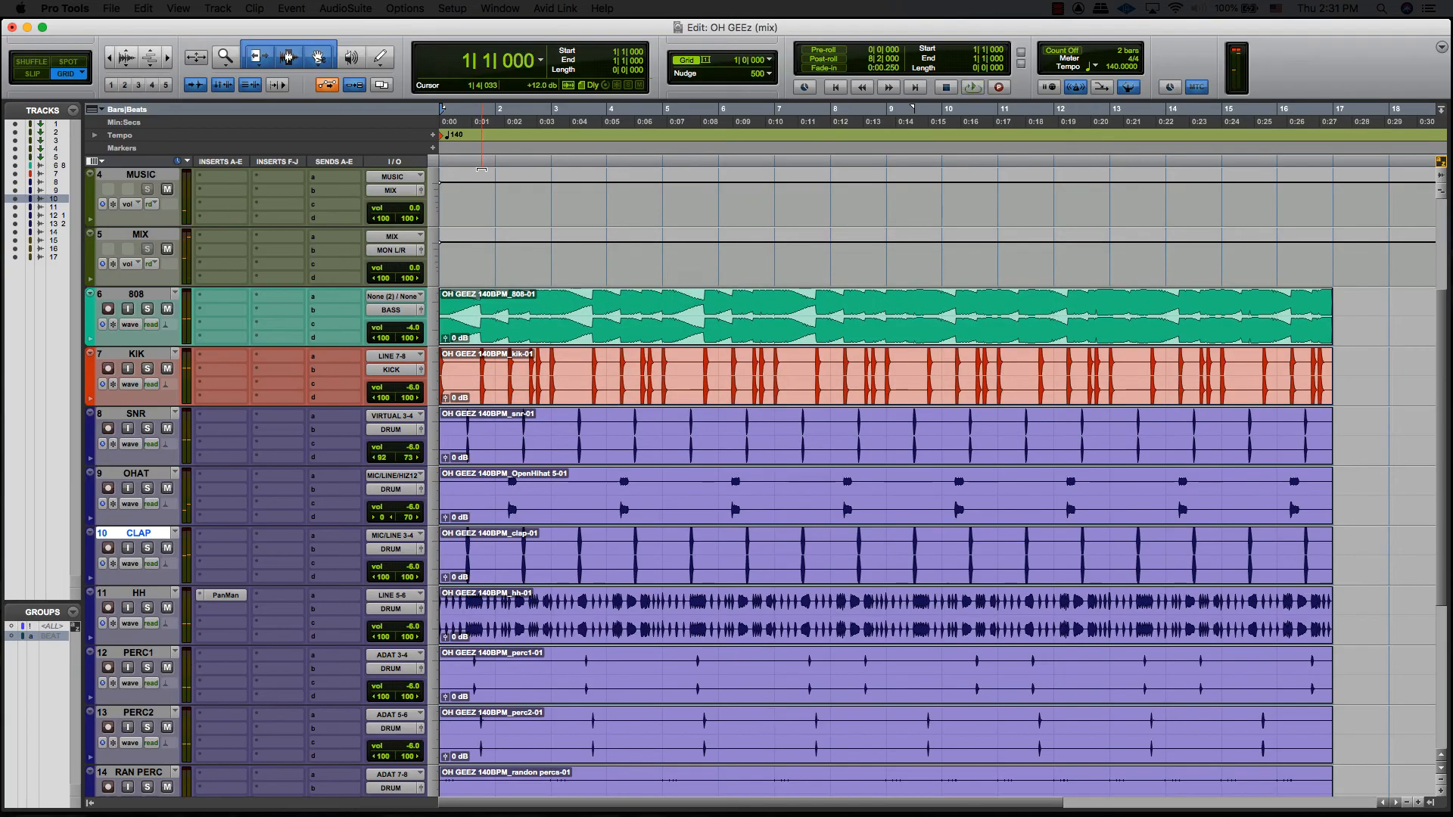
Step: Play the beat from bar 1 to audition the hi-hat panning
key(space)
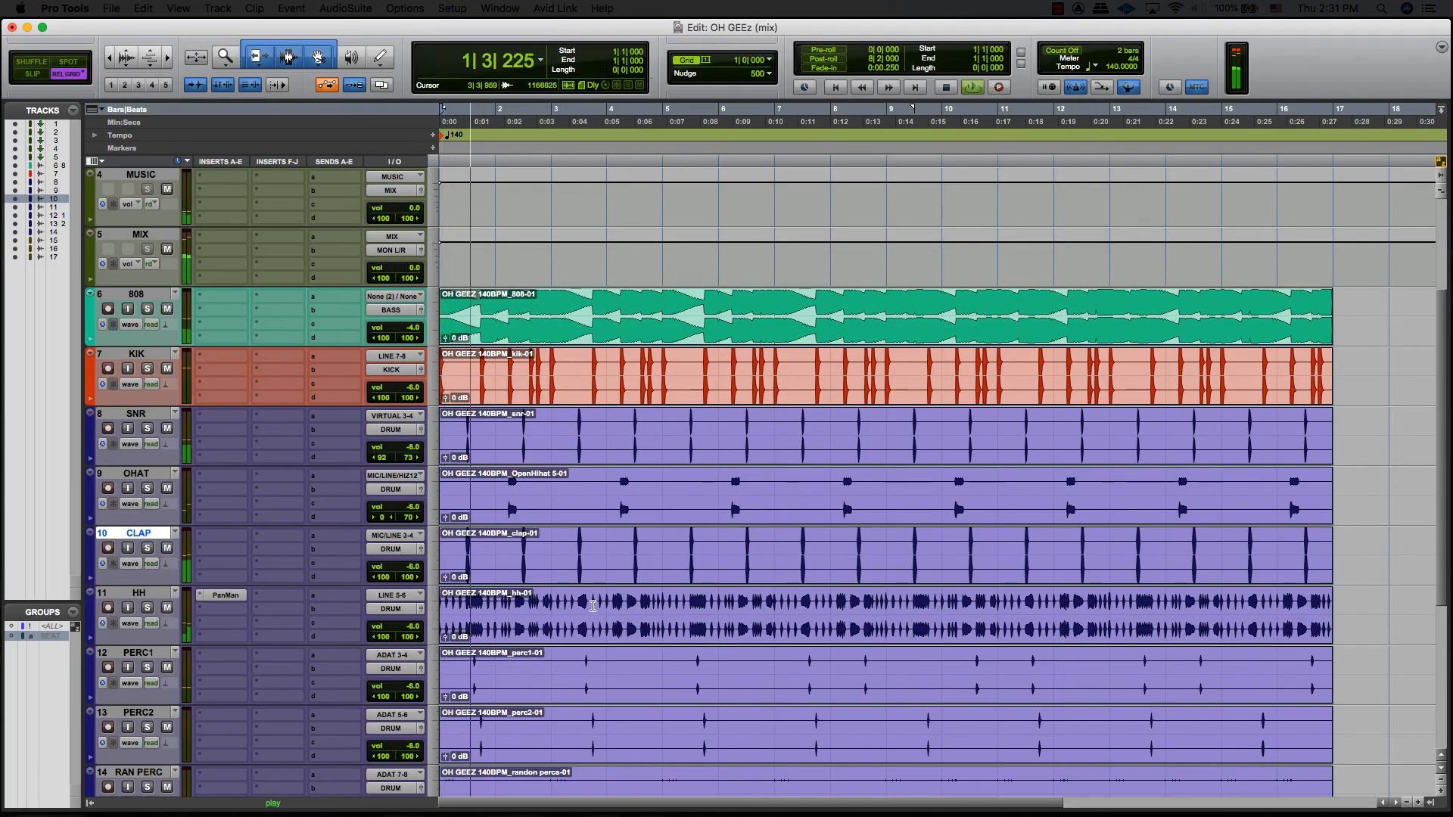
key(space)
key(space)
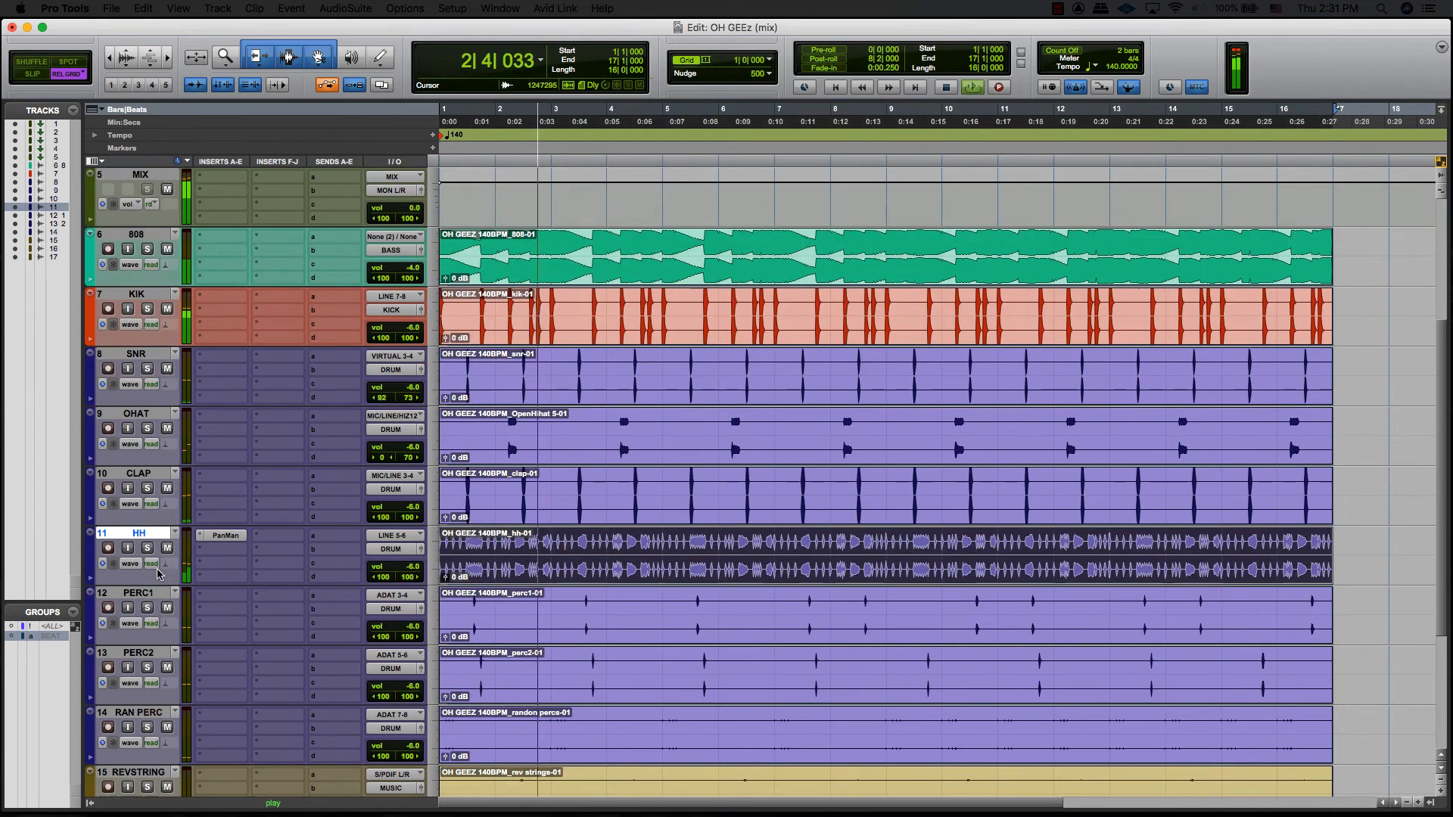
Step: Set PERC1's right pan to 32 and PERC2's left pan to 43 while checking them in playback
scroll(138, 653, down, 1)
click(551, 600)
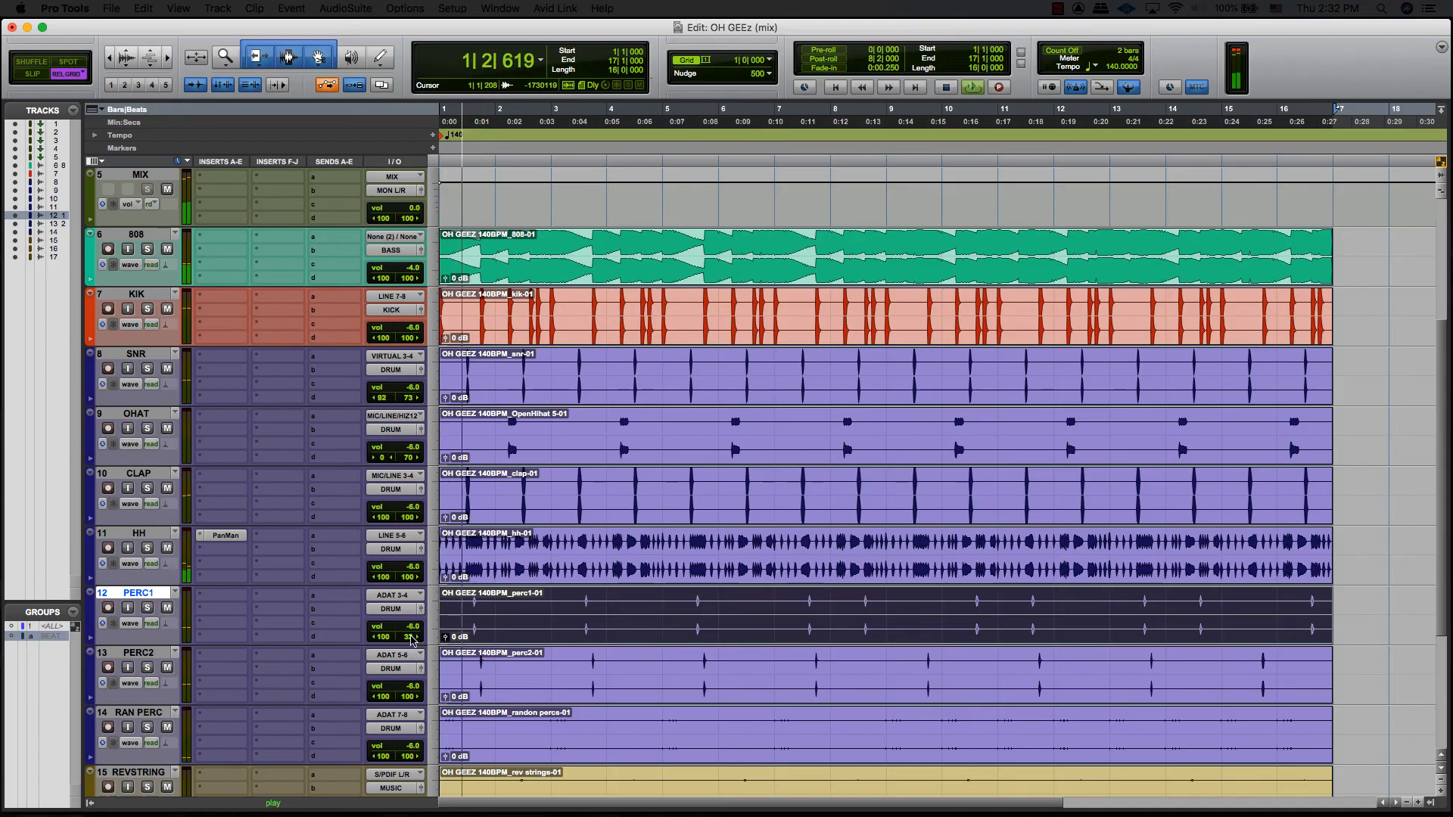
mouse_move(381, 698)
mouse_down()
mouse_move(411, 703)
mouse_move(393, 701)
mouse_up()
key(space)
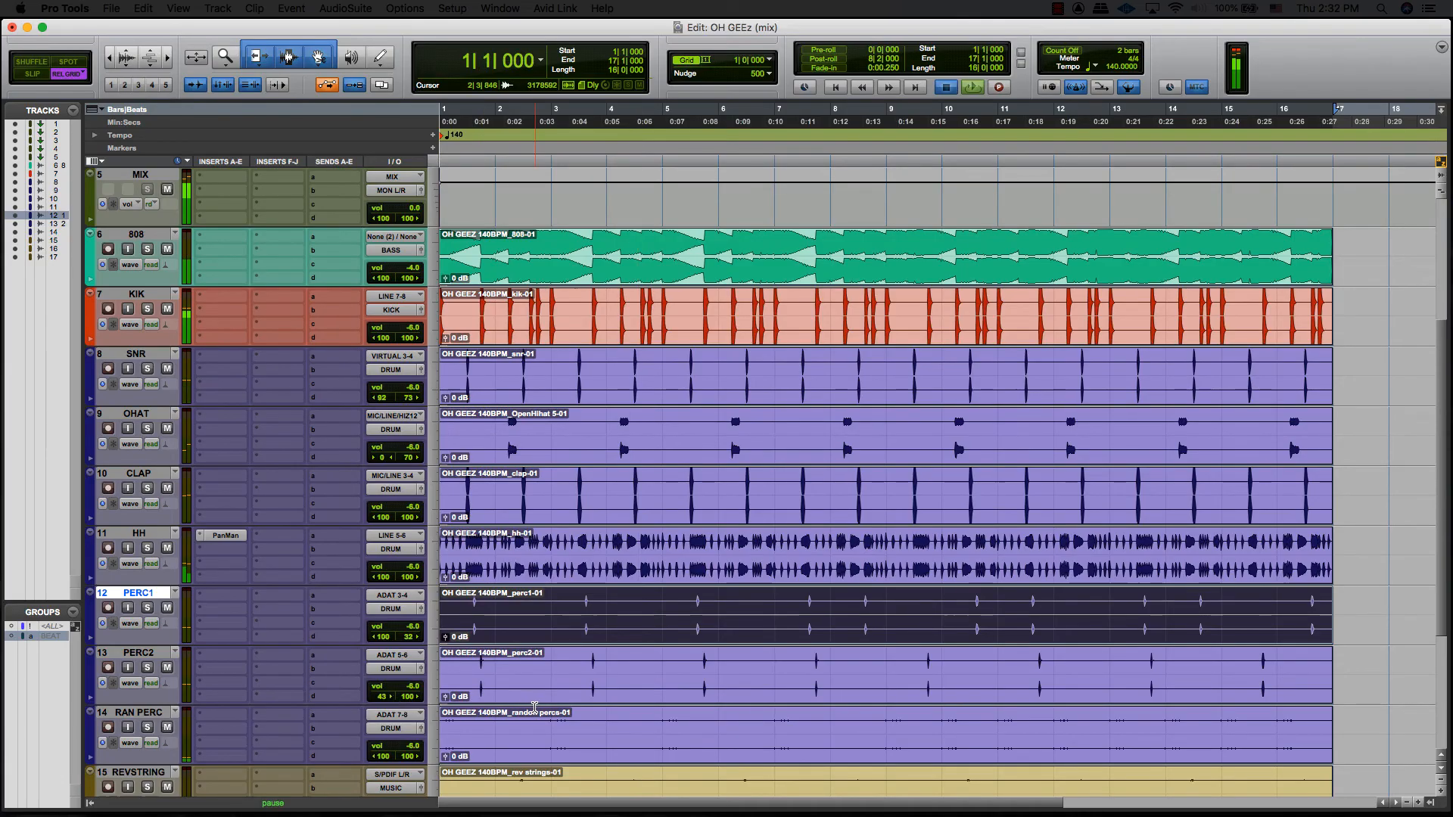
key(space)
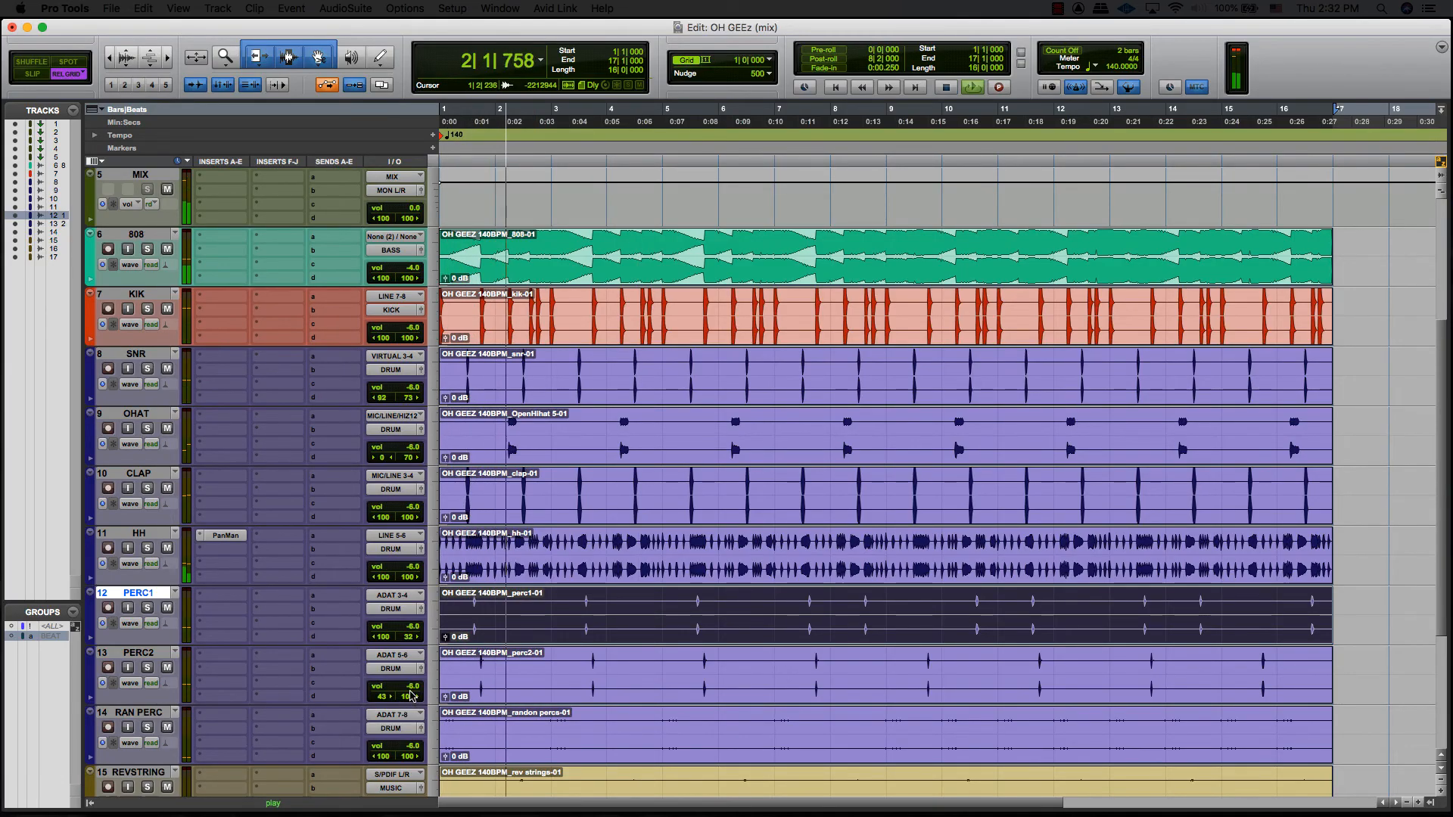
drag(381, 701, 380, 702)
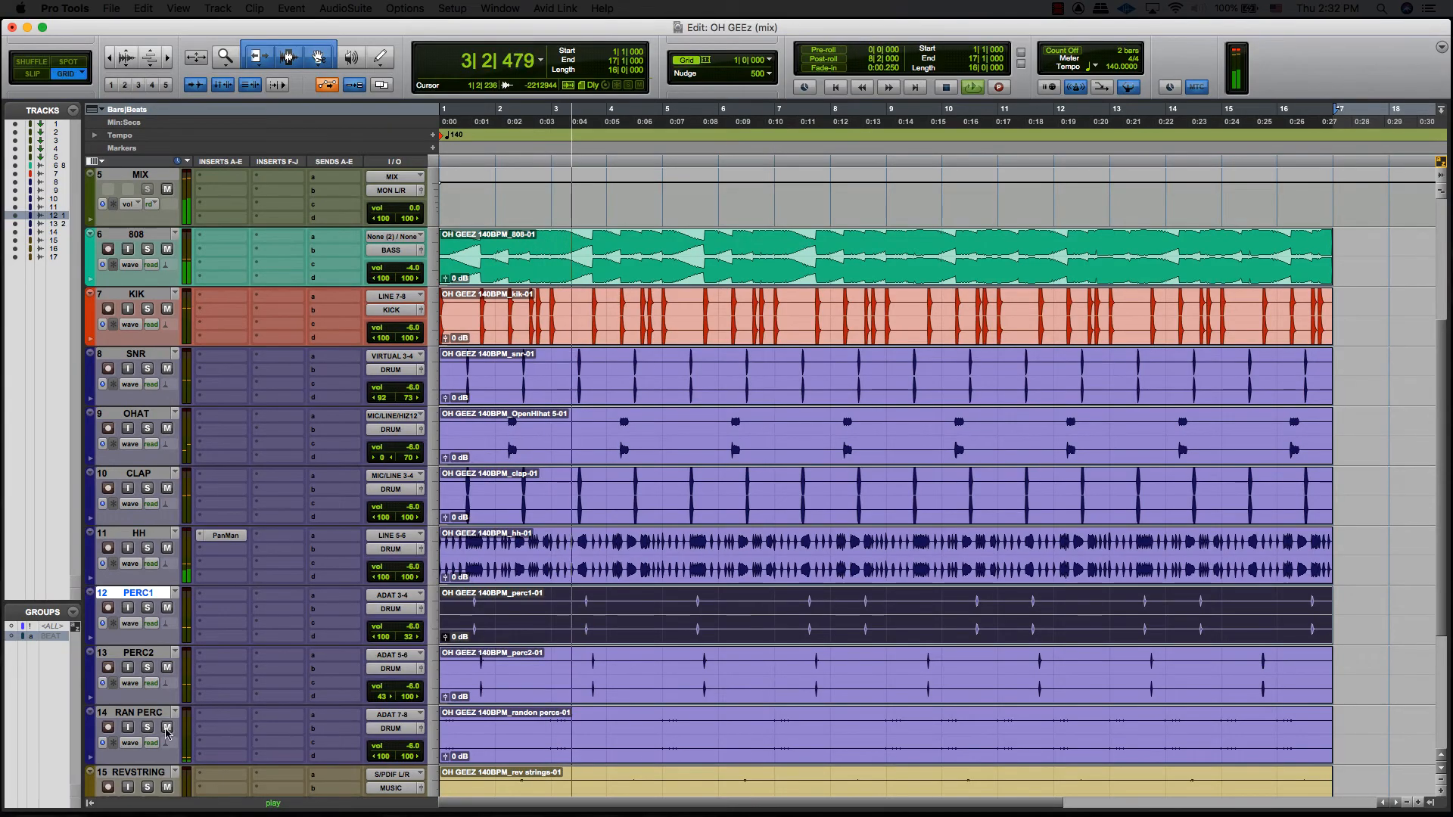
Step: Raise the clip gain of the RAN PERC clip to +9.5 dB and play it from bar 1
key(semicolon)
key(semicolon)
key(r)
key(t)
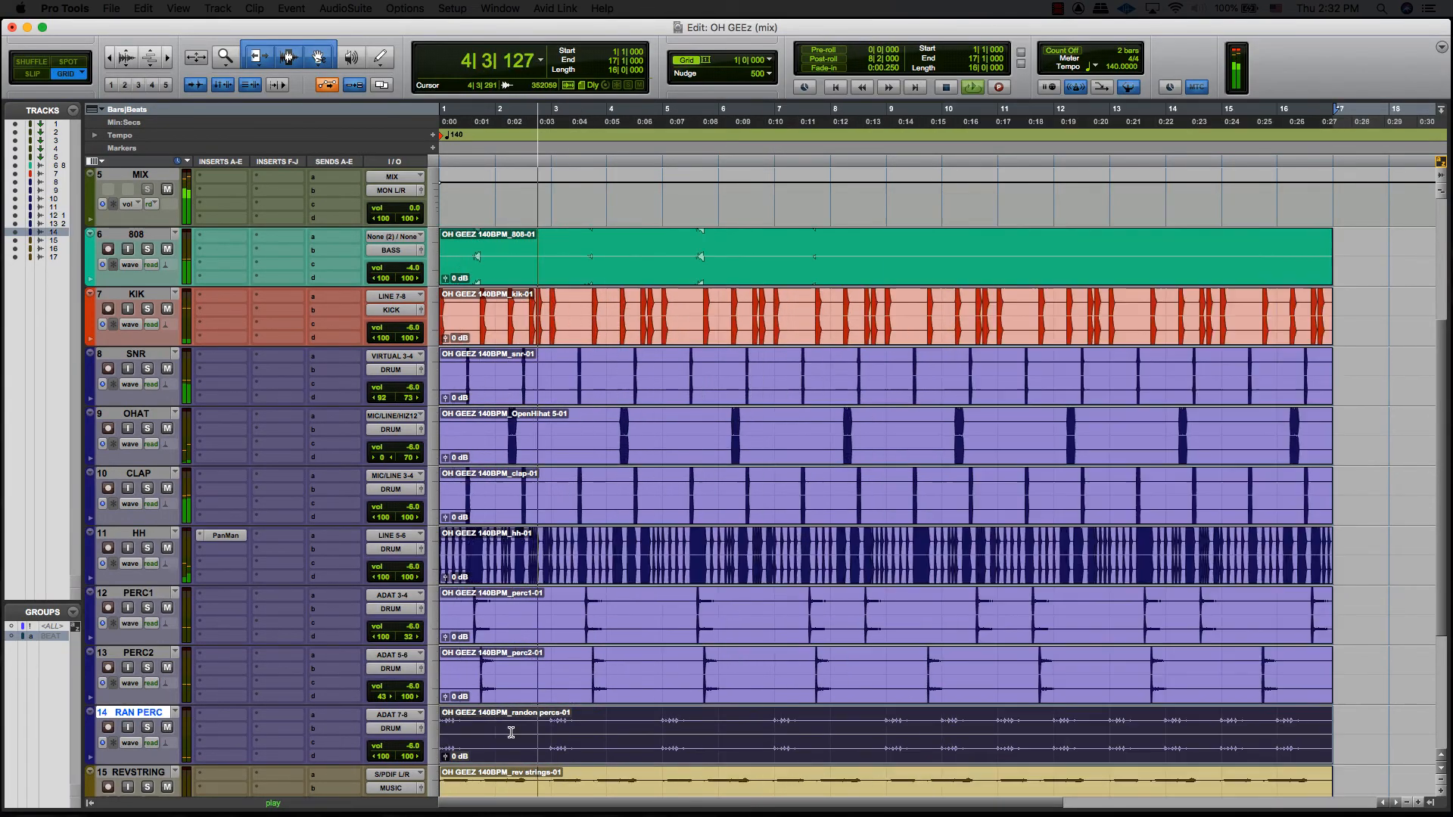
key(t)
key(space)
drag(448, 758, 448, 752)
key(space)
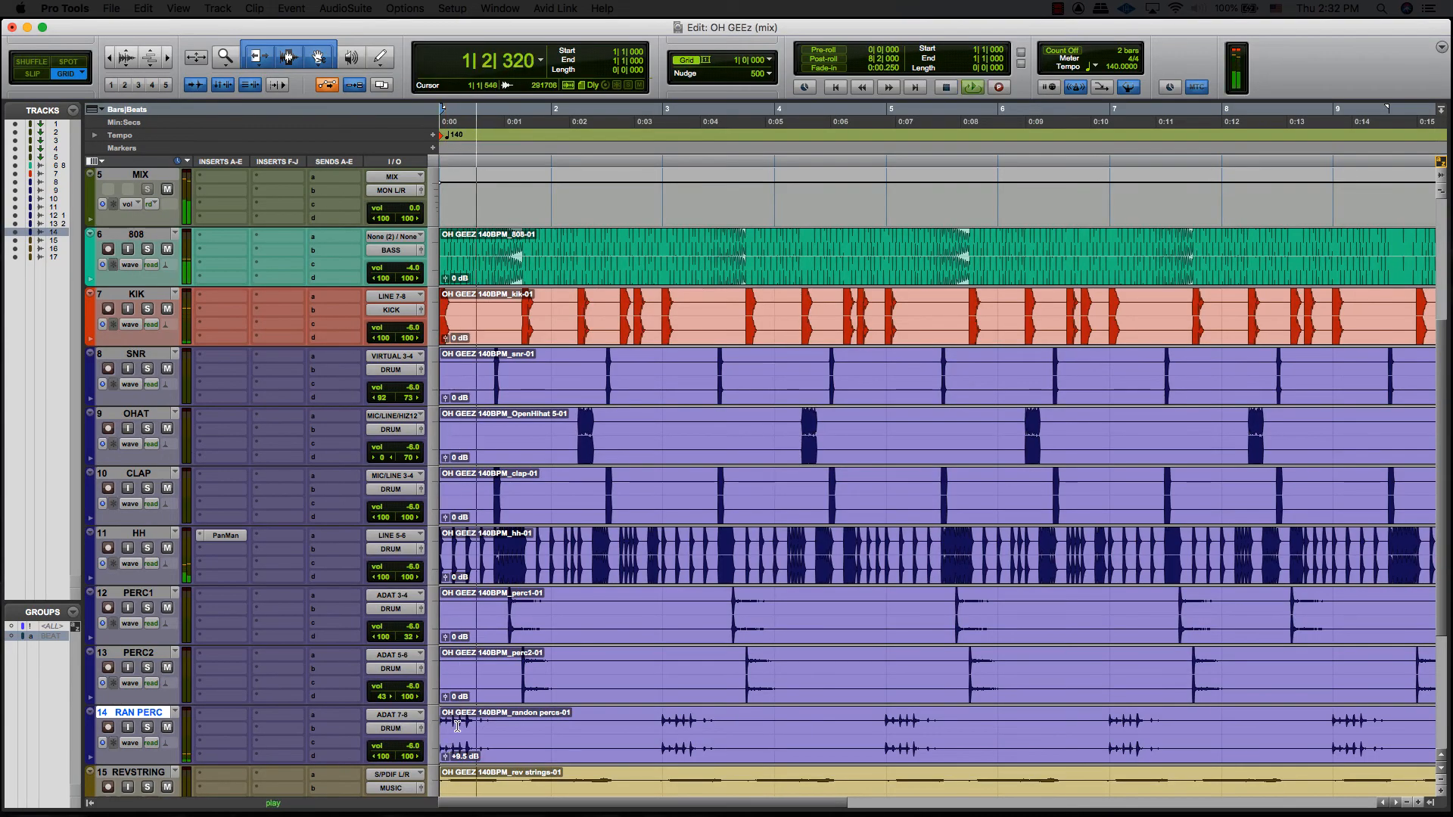
Step: Audition RAN PERC in solo, raise its clip gain to +11.8 dB, and unsolo it for playback with the full beat
click(143, 729)
key(space)
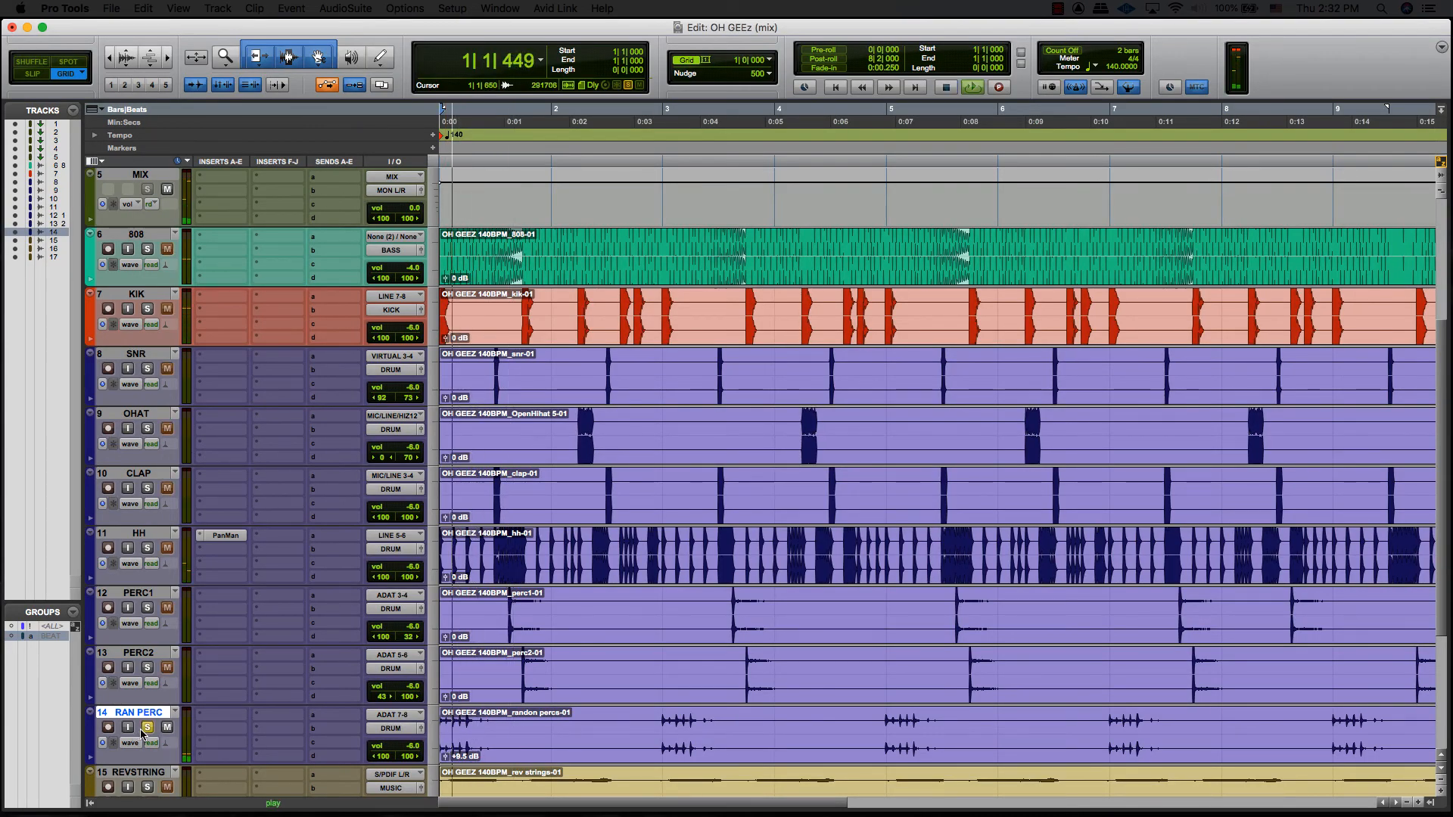
key(space)
drag(446, 758, 445, 750)
click(147, 728)
key(space)
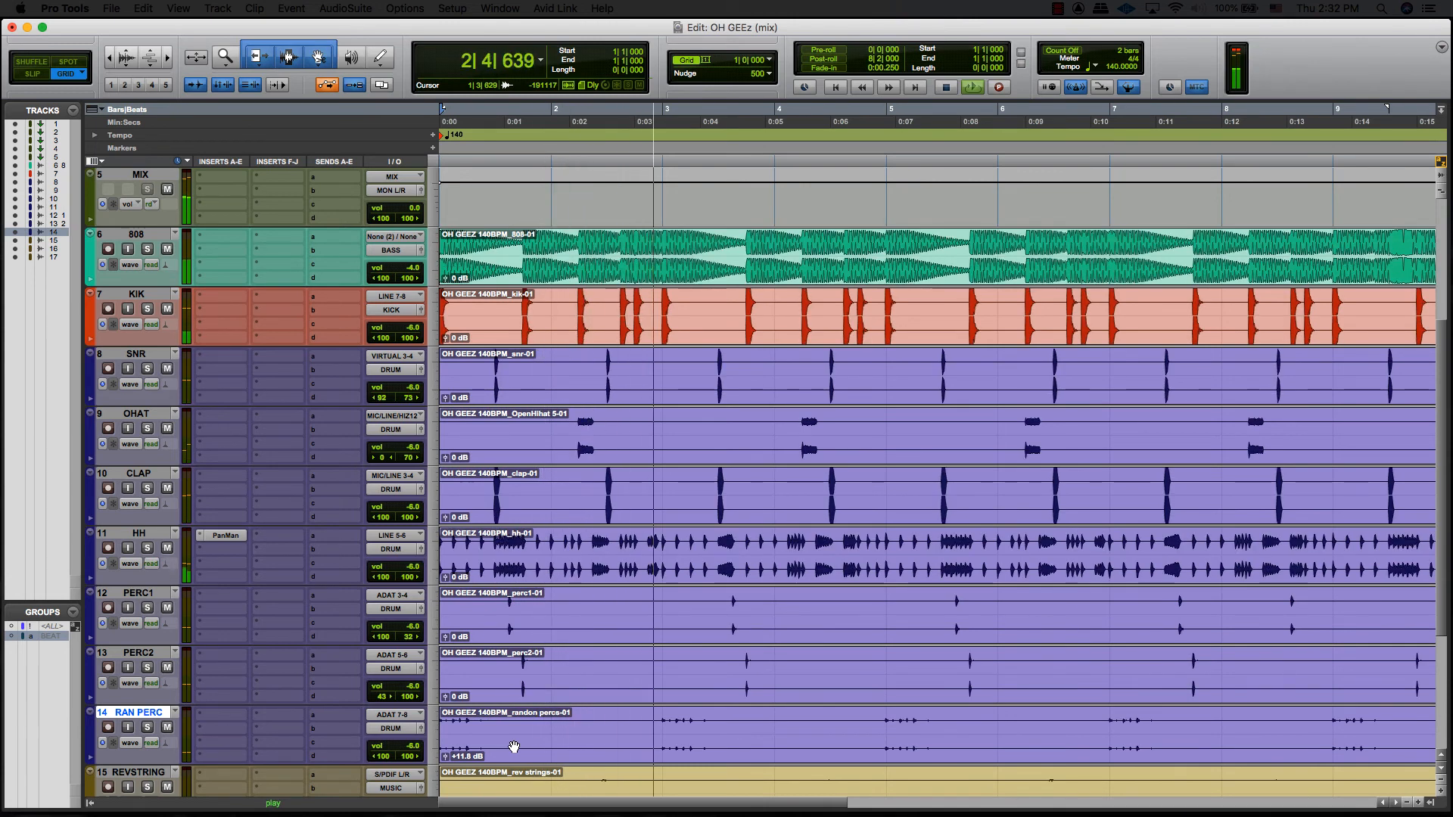
Step: Audition the REVSTRING, REV and MAIN LOOP tracks and reset the REVSTRING and REV volumes to 0.0 dB
key(super+bracketleft)
scroll(552, 653, down, 2)
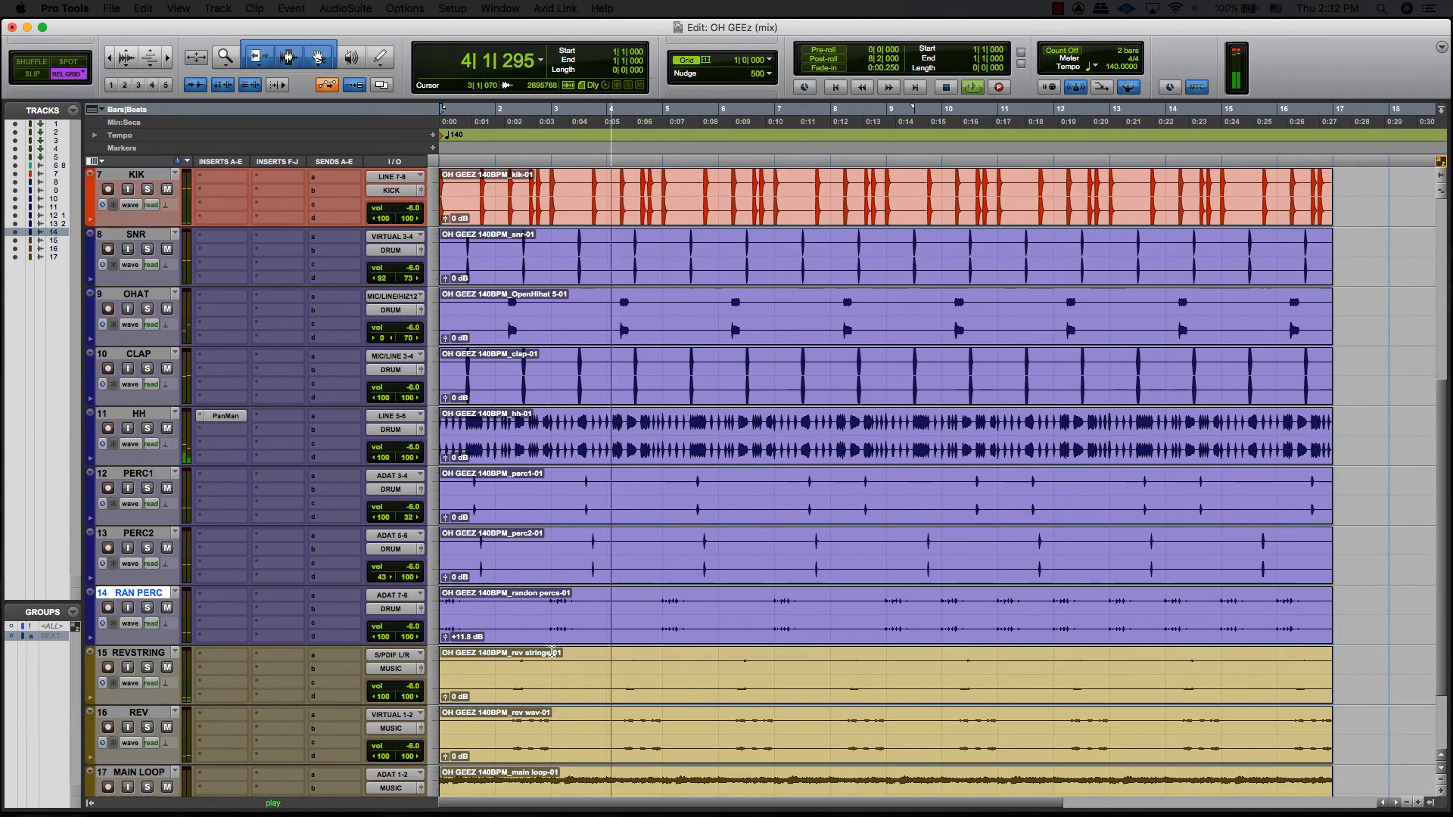
click(507, 656)
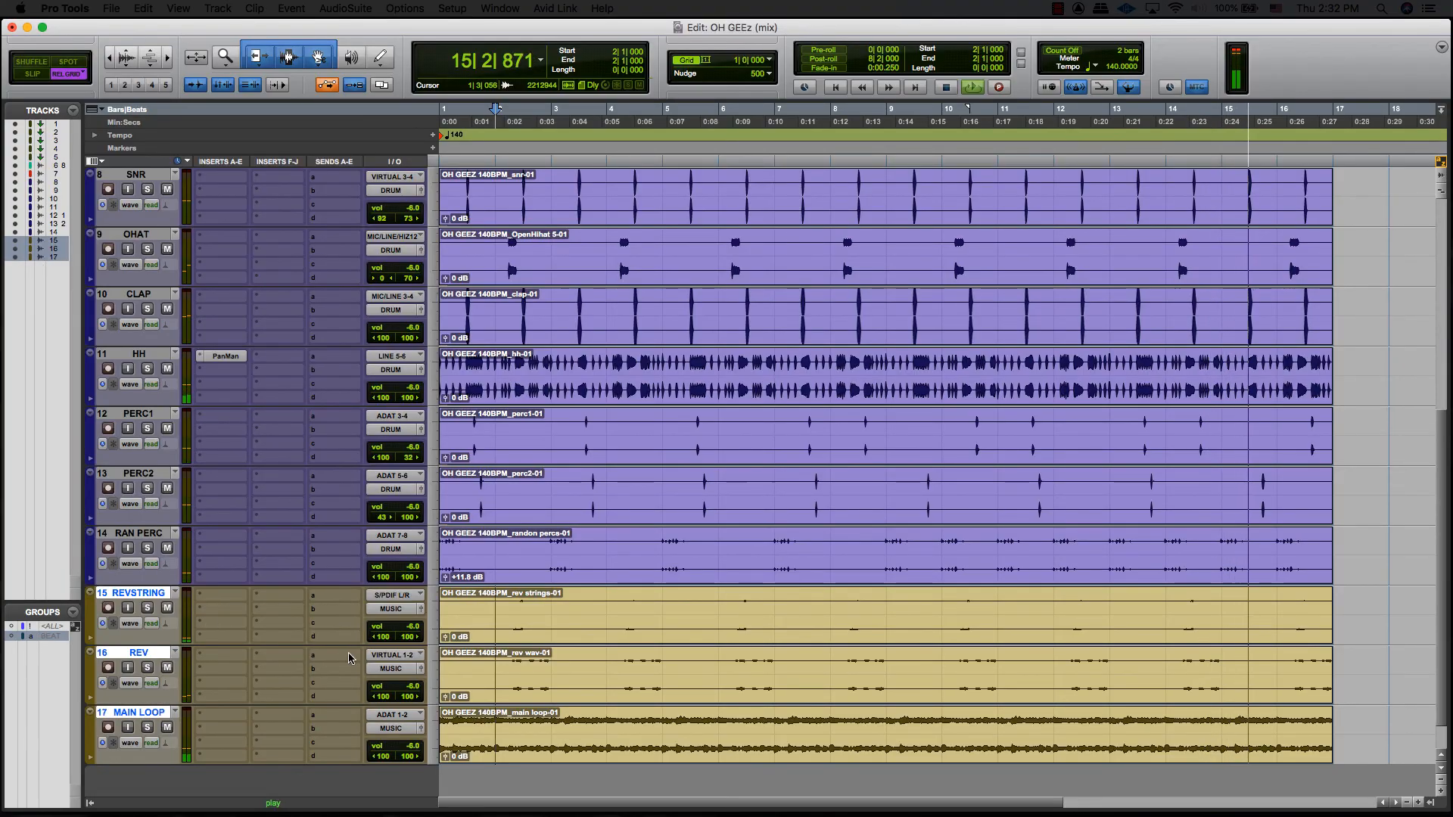
key(space)
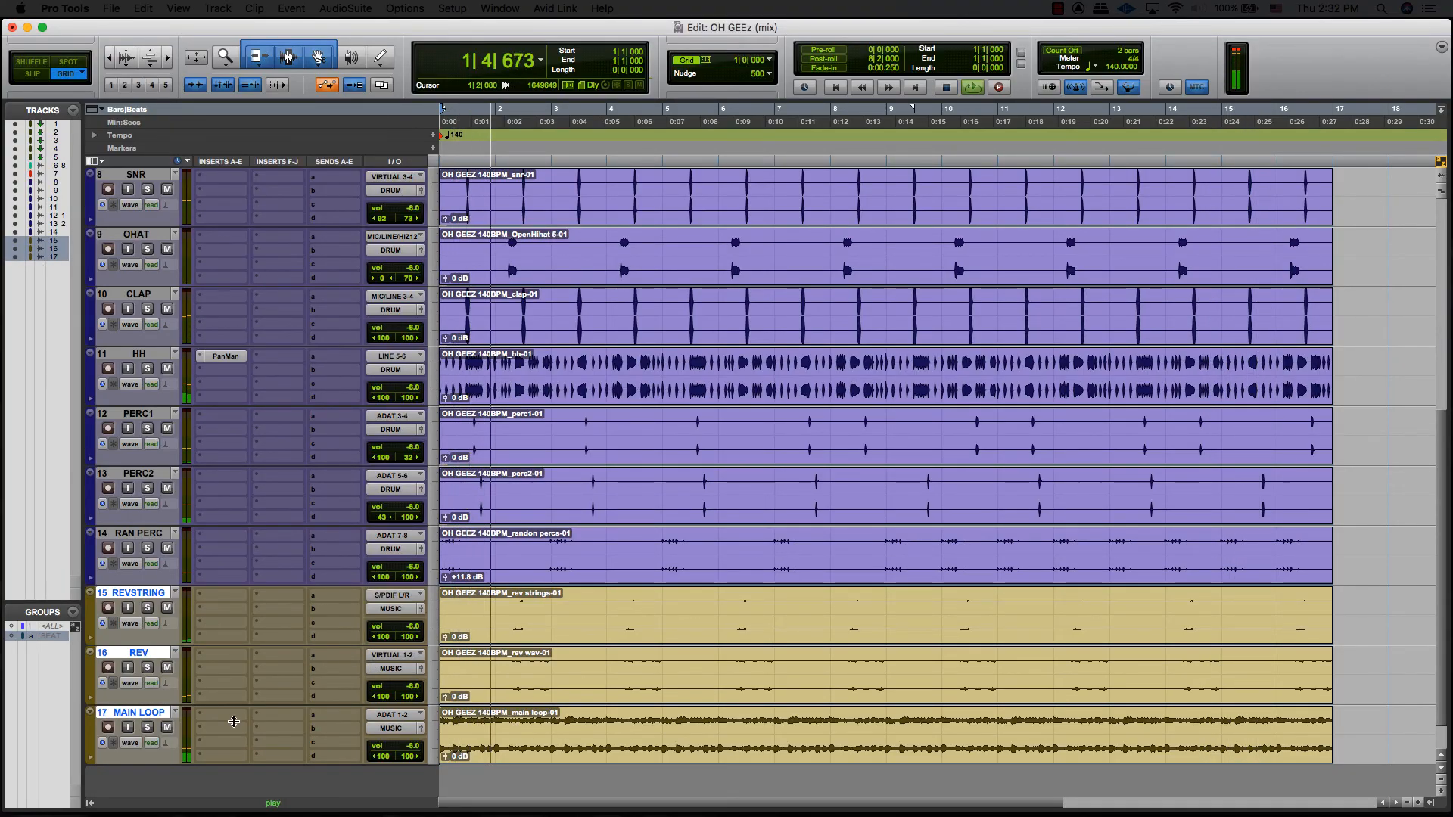
alt+click(410, 629)
Step: Raise the MAIN LOOP track volume to about -5.1 dB during playback
key(F2)
click(500, 606)
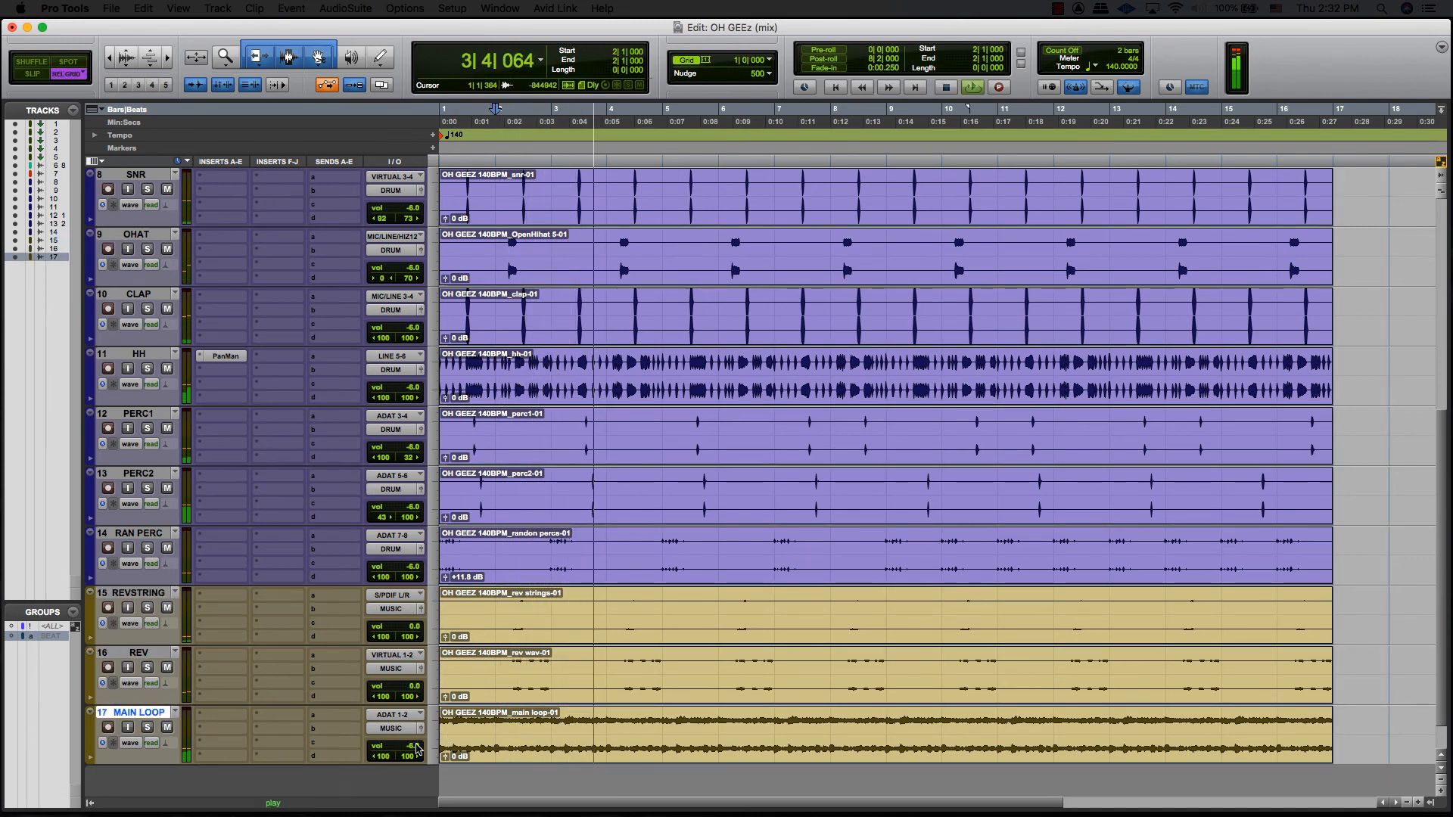
drag(417, 750, 416, 747)
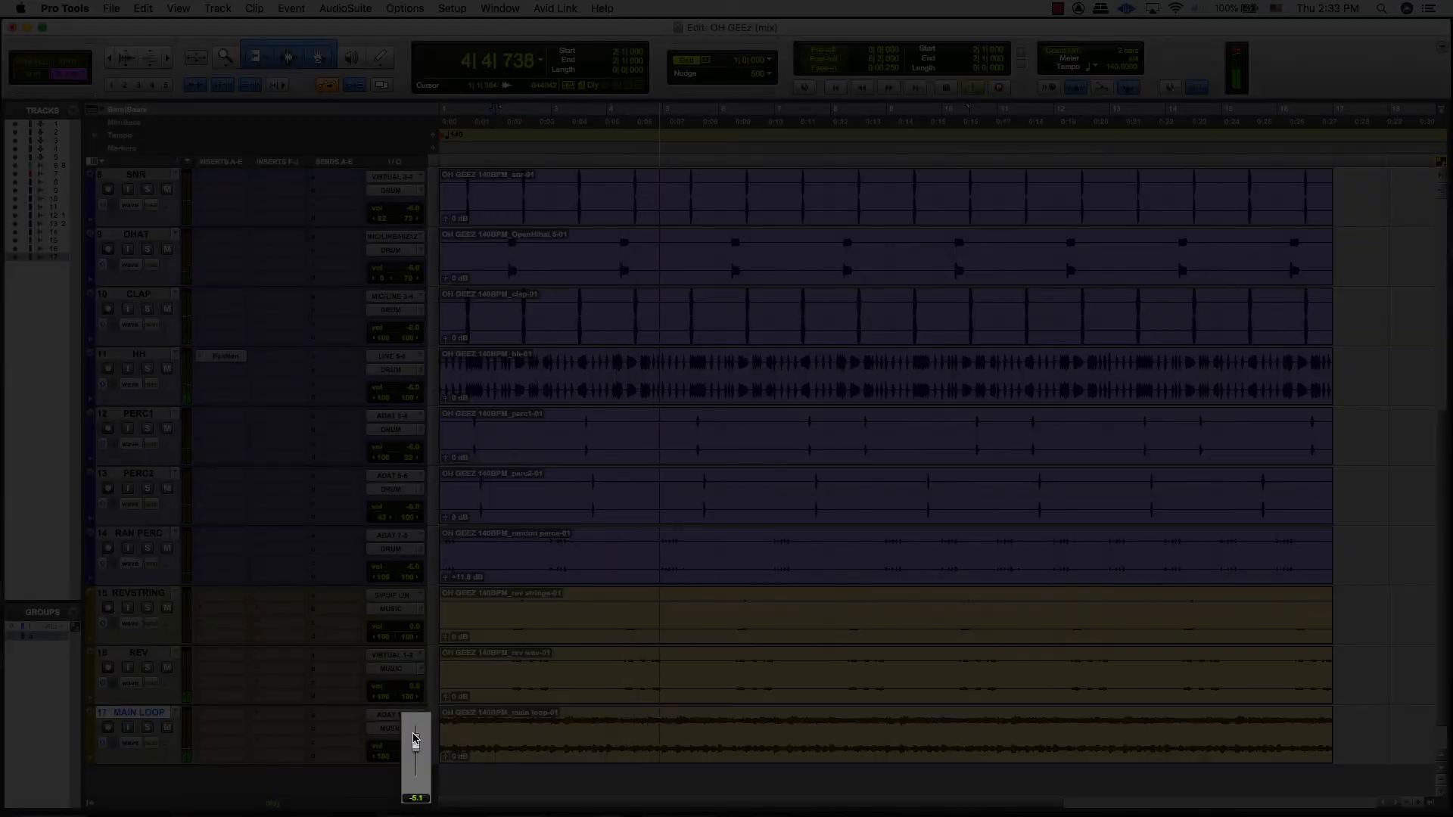
drag(415, 740, 415, 740)
Step: Select the MIX aux track
scroll(140, 457, up, 6)
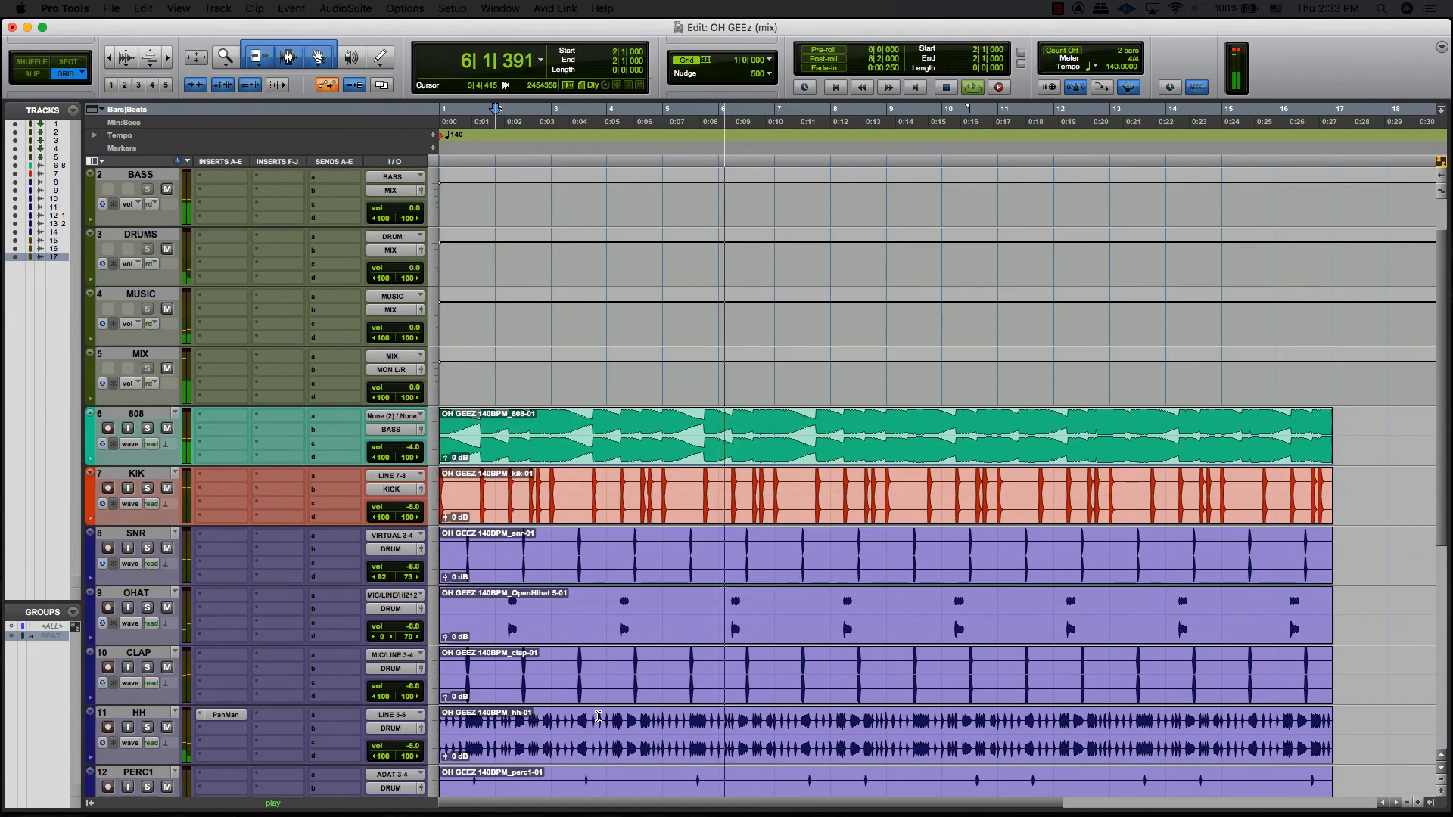
click(140, 353)
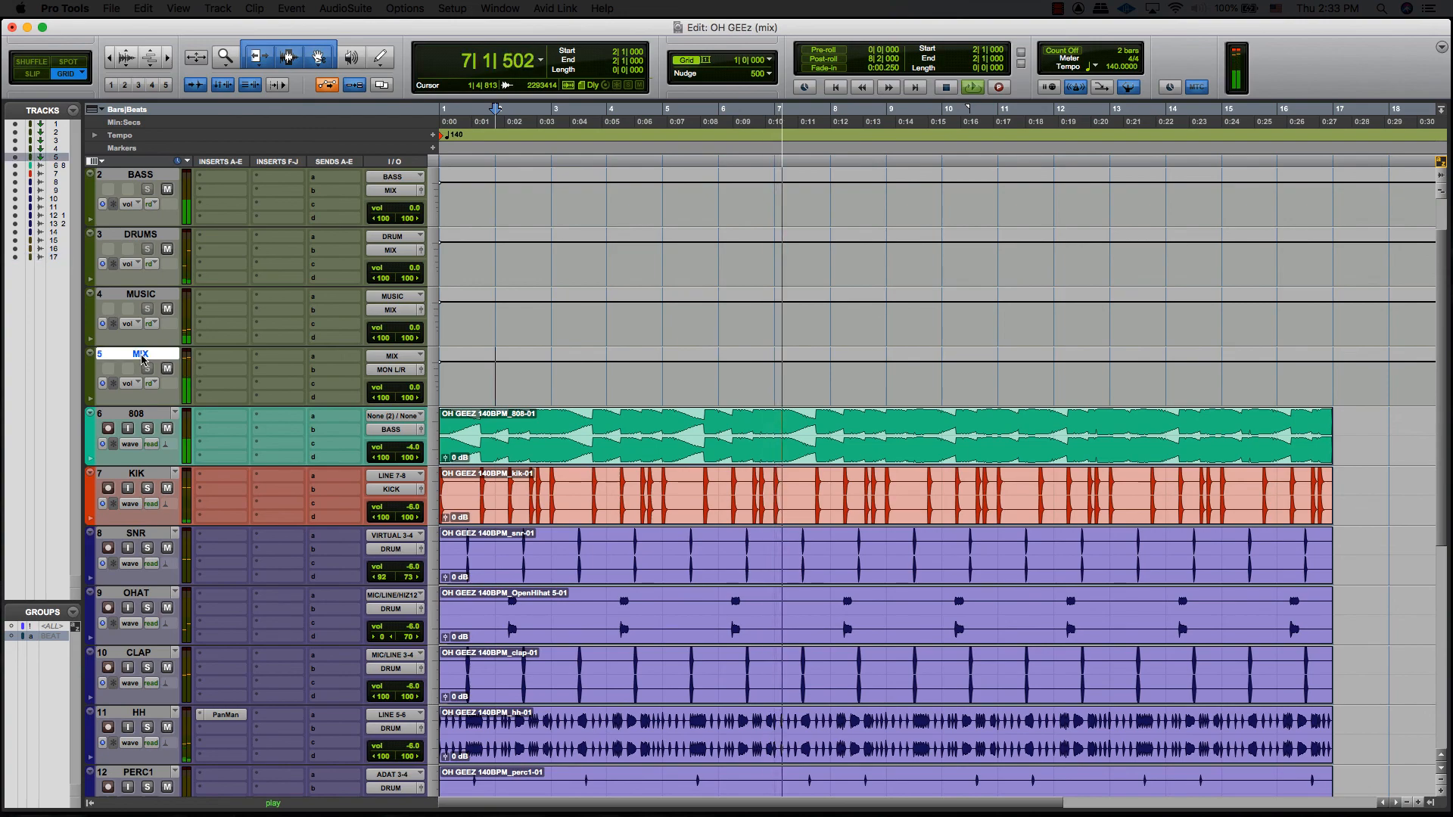
scroll(140, 356, up, 1)
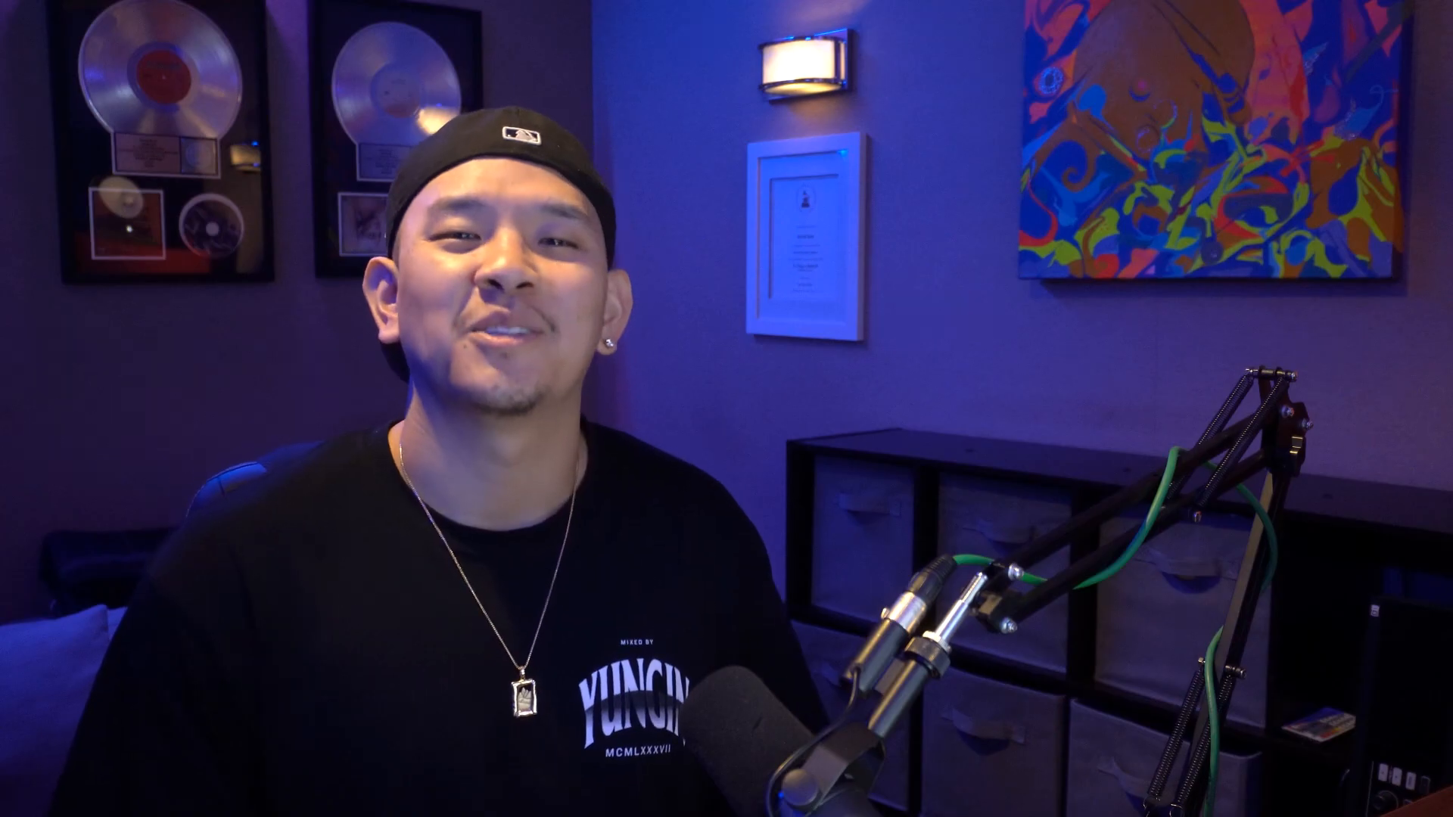